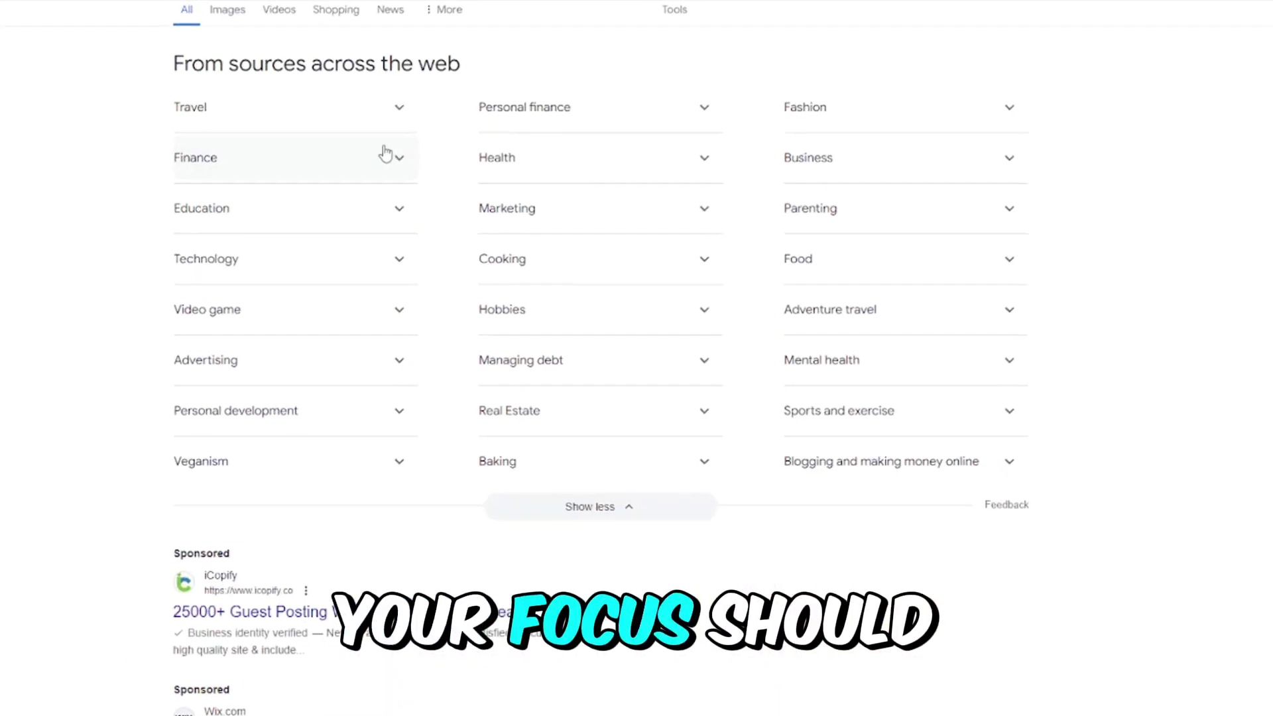
# Expand the Finance and Personal finance niches, then search Google for 'clever cashchronicles'.
pyautogui.click(413, 175)
pyautogui.click(816, 119)
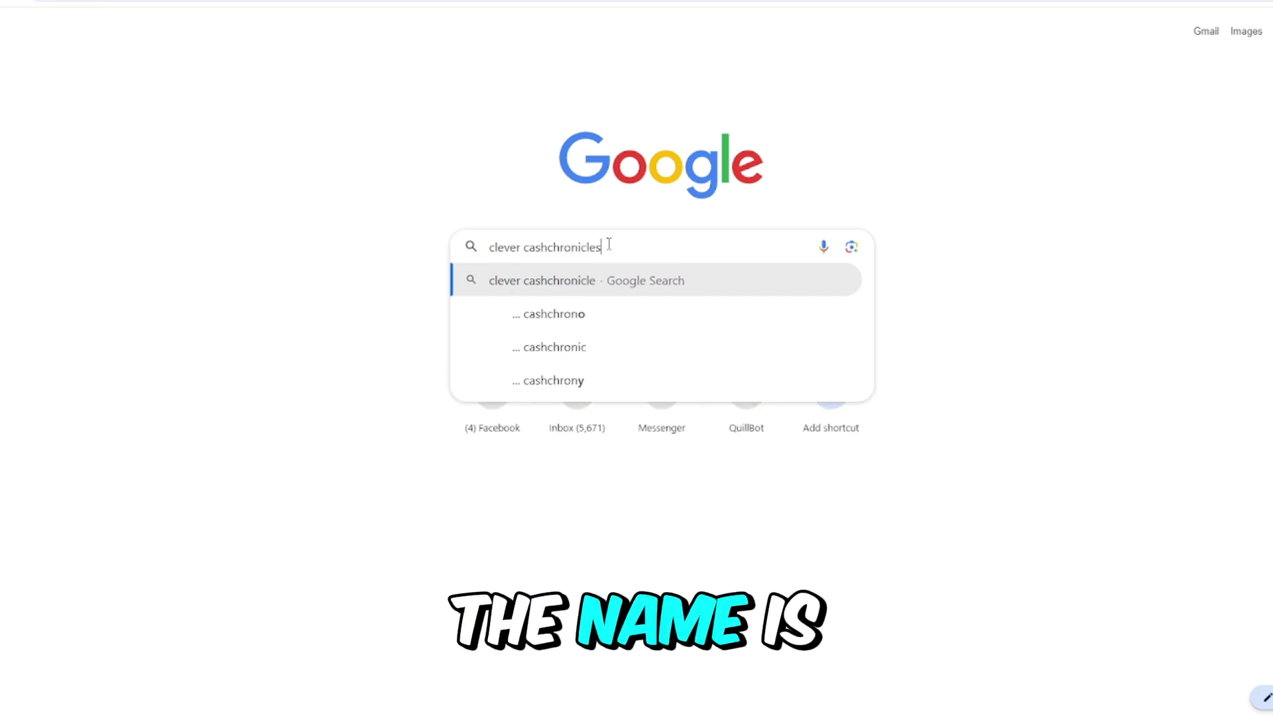
pyautogui.press('Return')
pyautogui.scroll(-1, 536, 230)
pyautogui.scroll(-1, 598, 270)
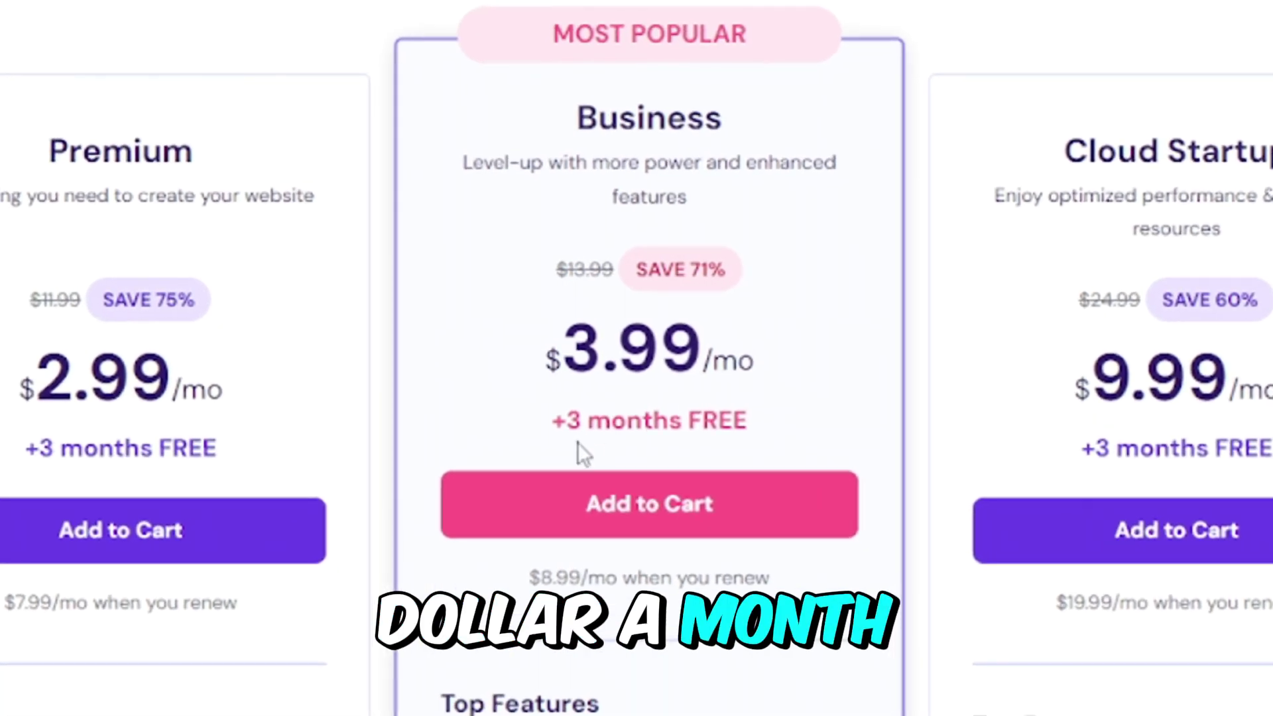
pyautogui.scroll(-5, 580, 447)
# Highlight the Business plan's storage and domain features on Hostinger's pricing page.
pyautogui.moveTo(615, 291); pyautogui.dragTo(793, 471)
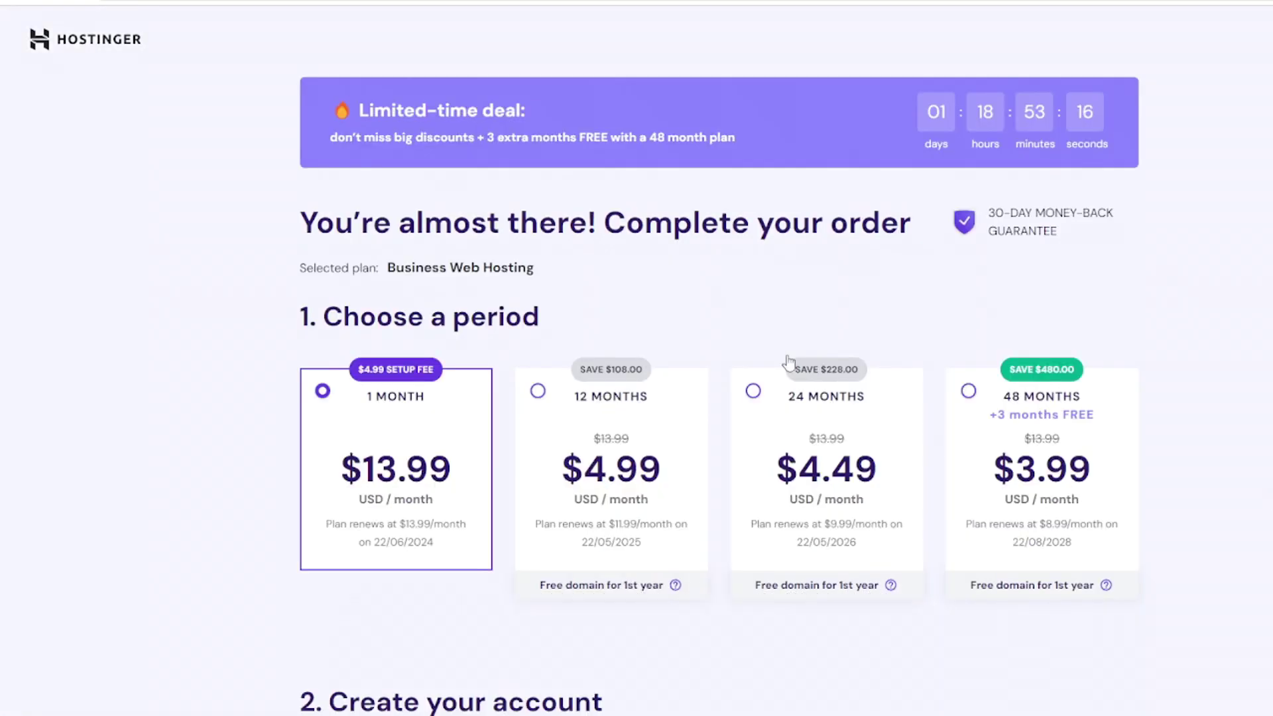
pyautogui.scroll(-1, 321, 317)
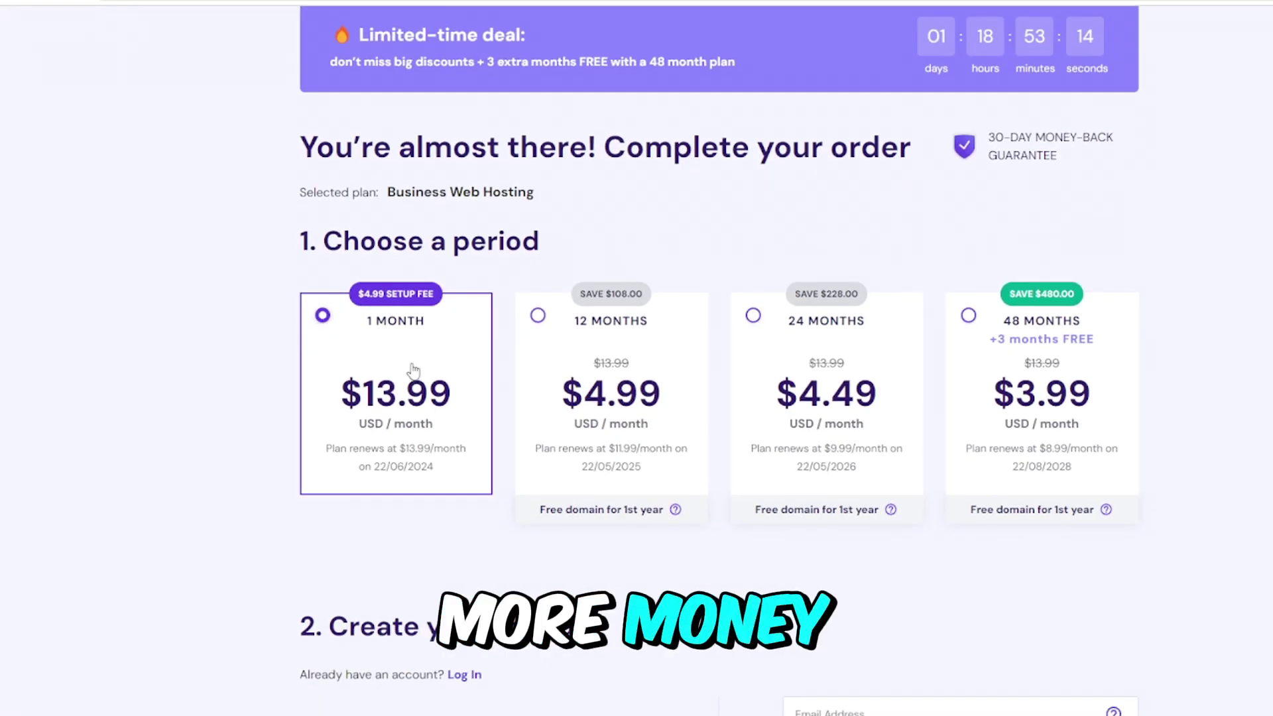
pyautogui.scroll(-3, 445, 375)
pyautogui.scroll(-8, 805, 408)
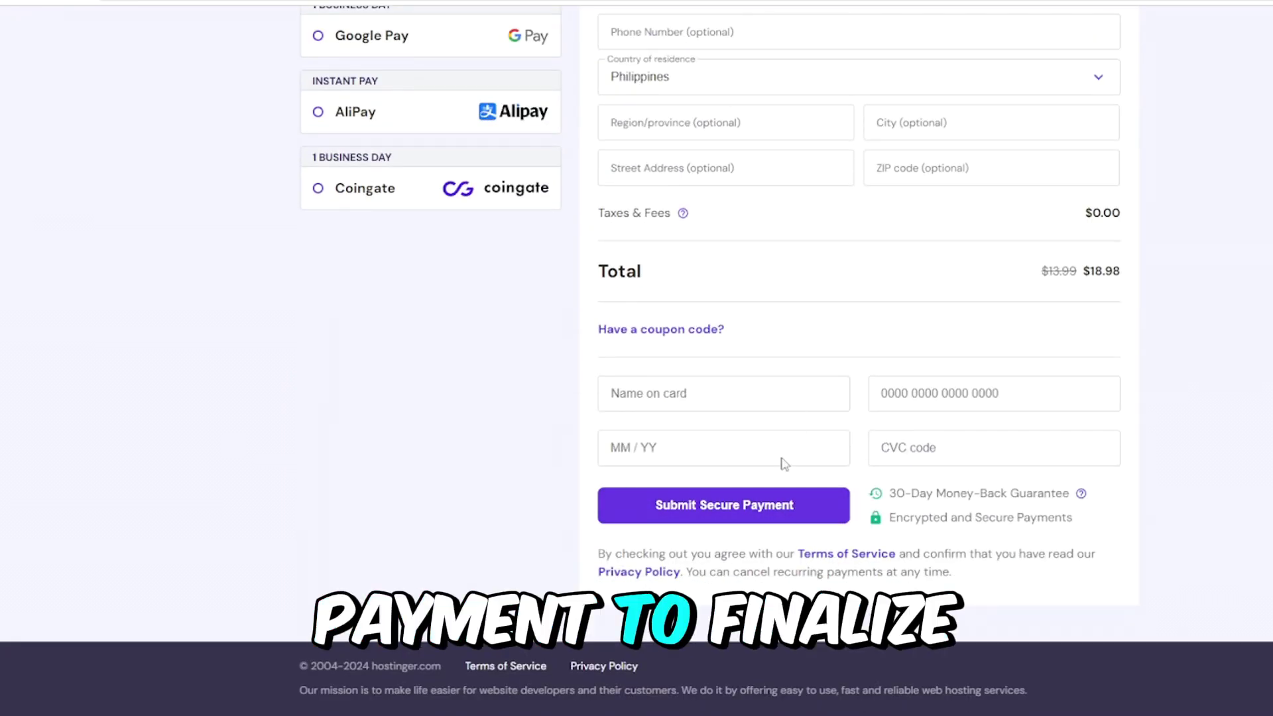
pyautogui.scroll(2, 1082, 511)
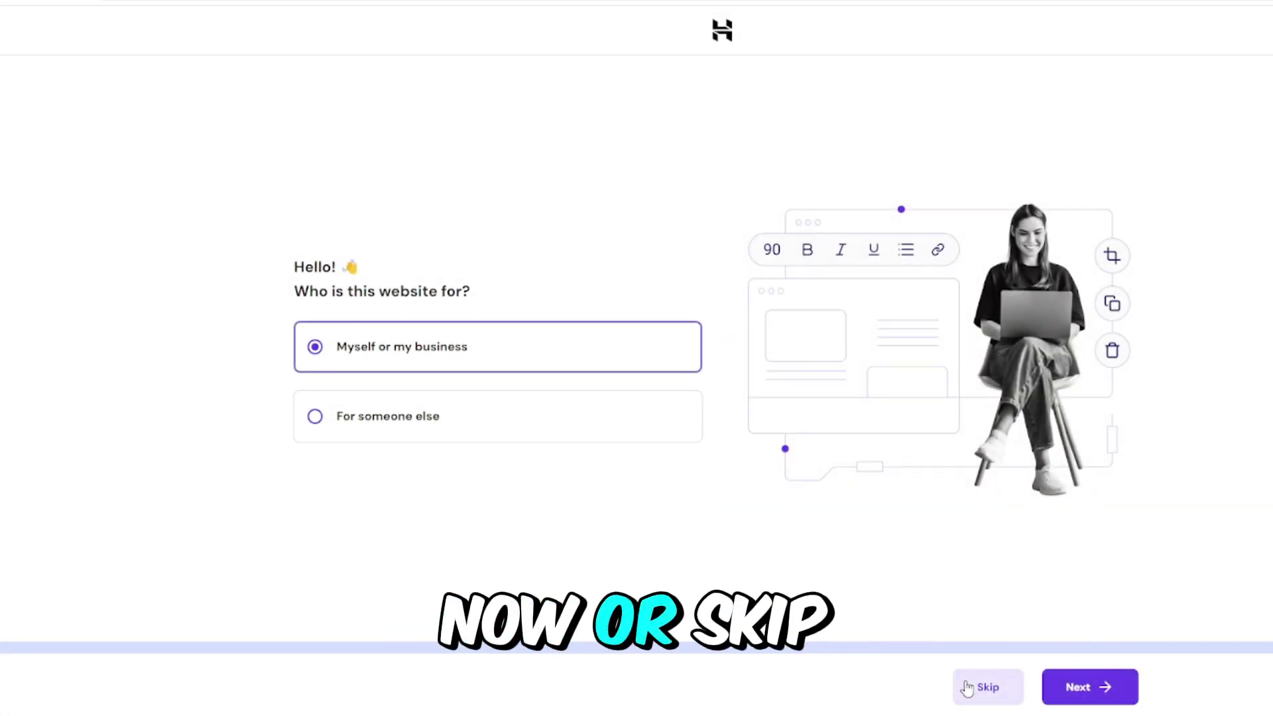
# Confirm the site is for myself and preview the new cashchronicles.online website.
pyautogui.click(990, 686)
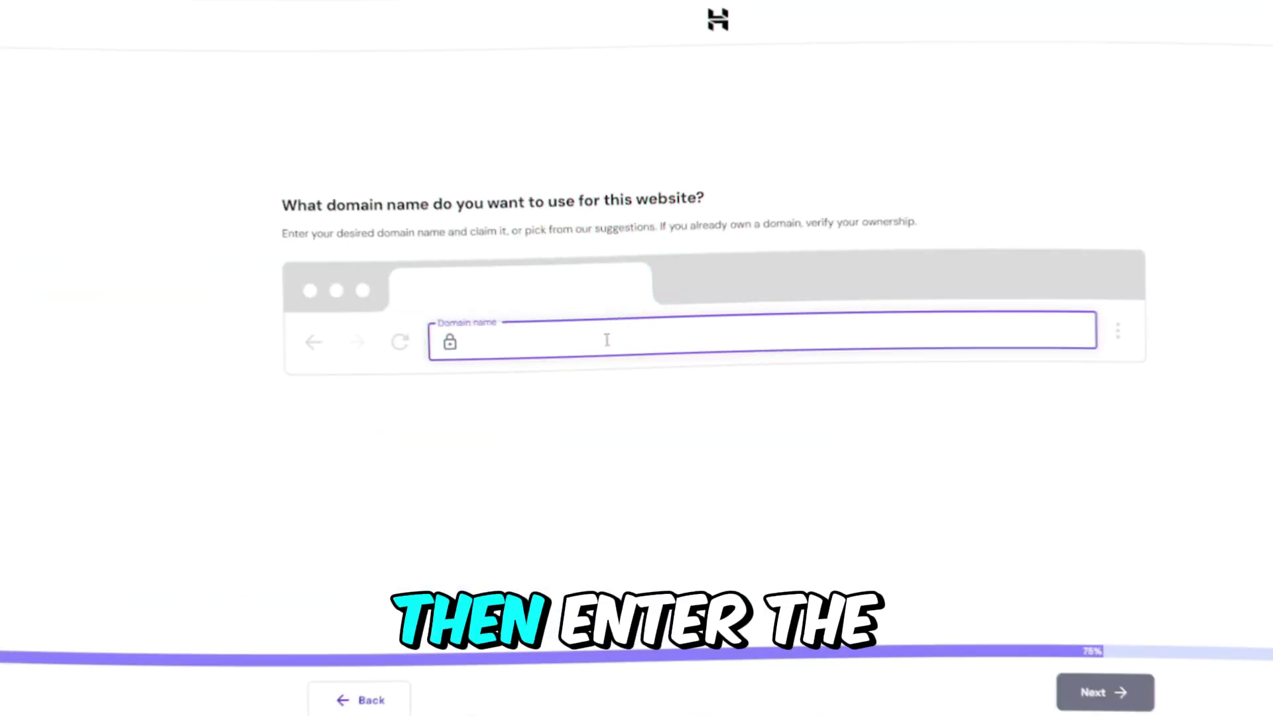
pyautogui.write('clevercas')
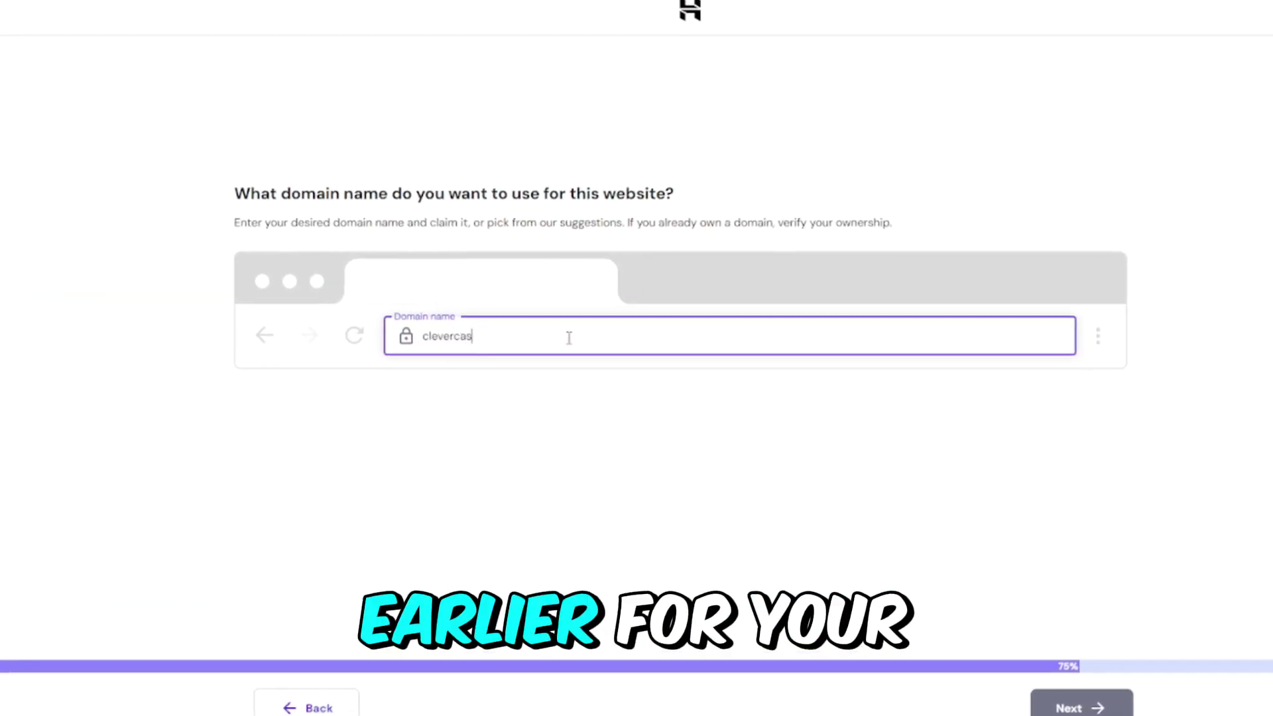
pyautogui.write('hchronicles')
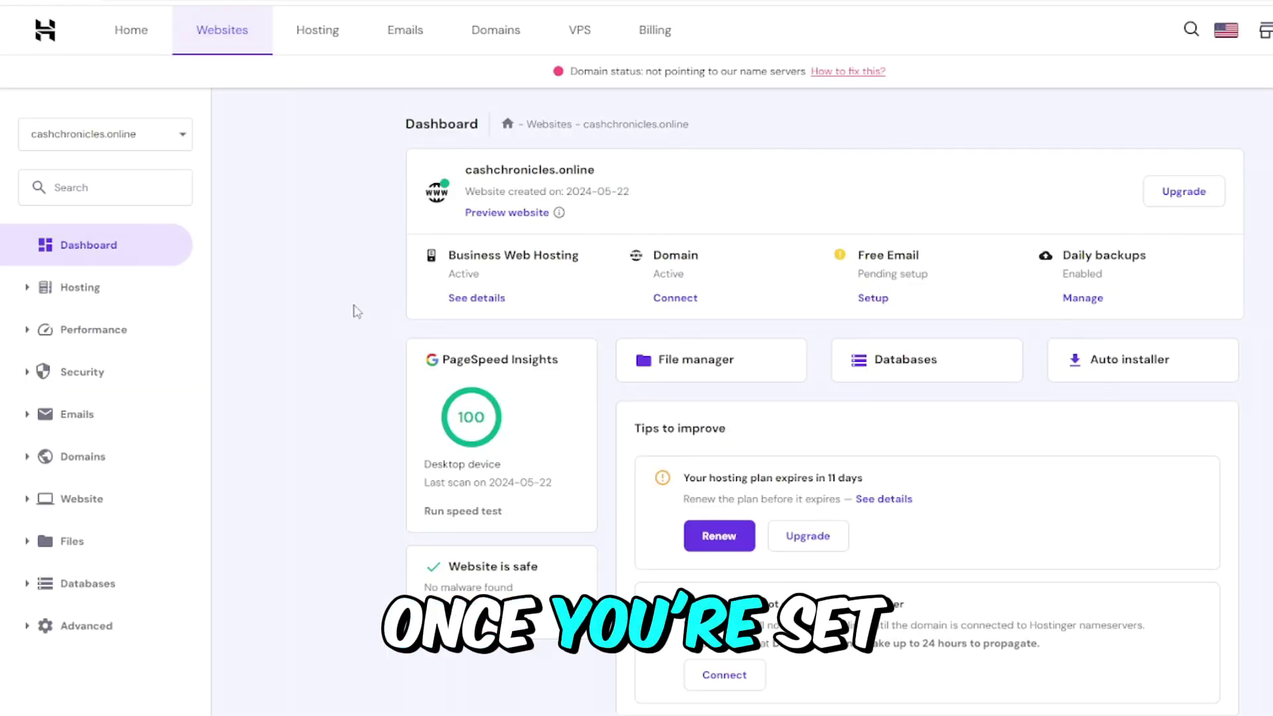
pyautogui.scroll(-1, 377, 151)
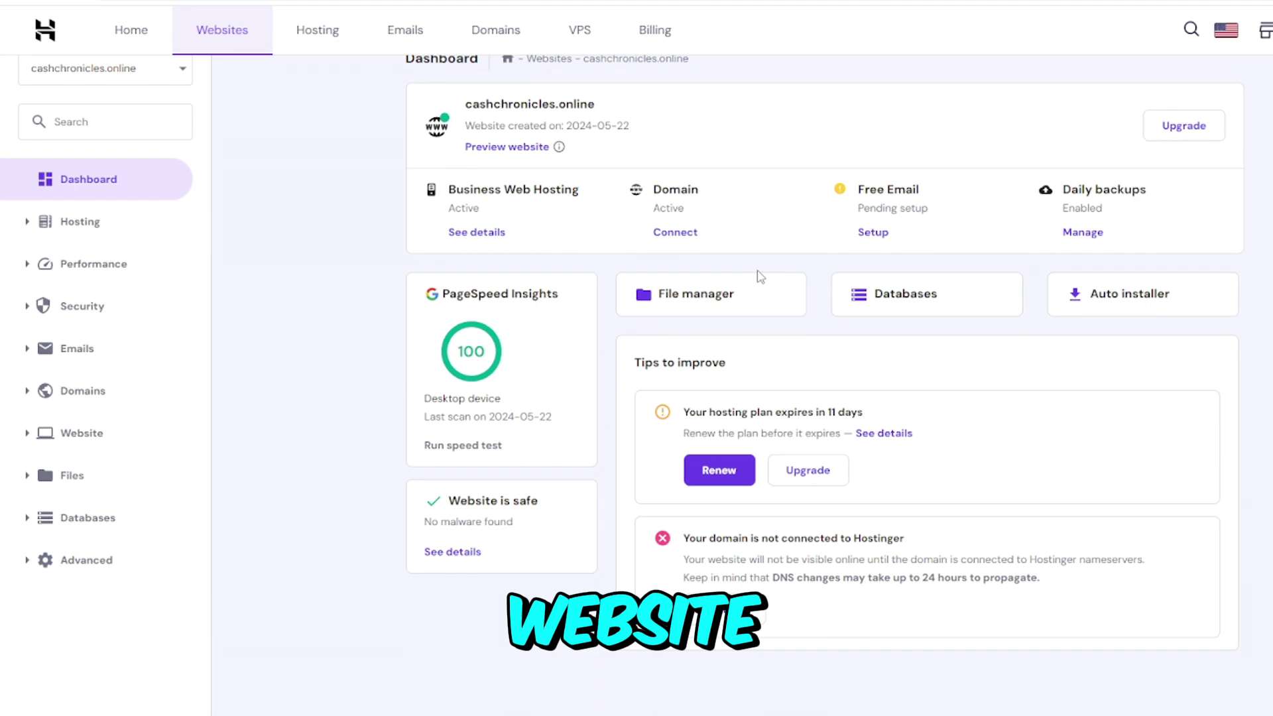
pyautogui.scroll(1, 758, 277)
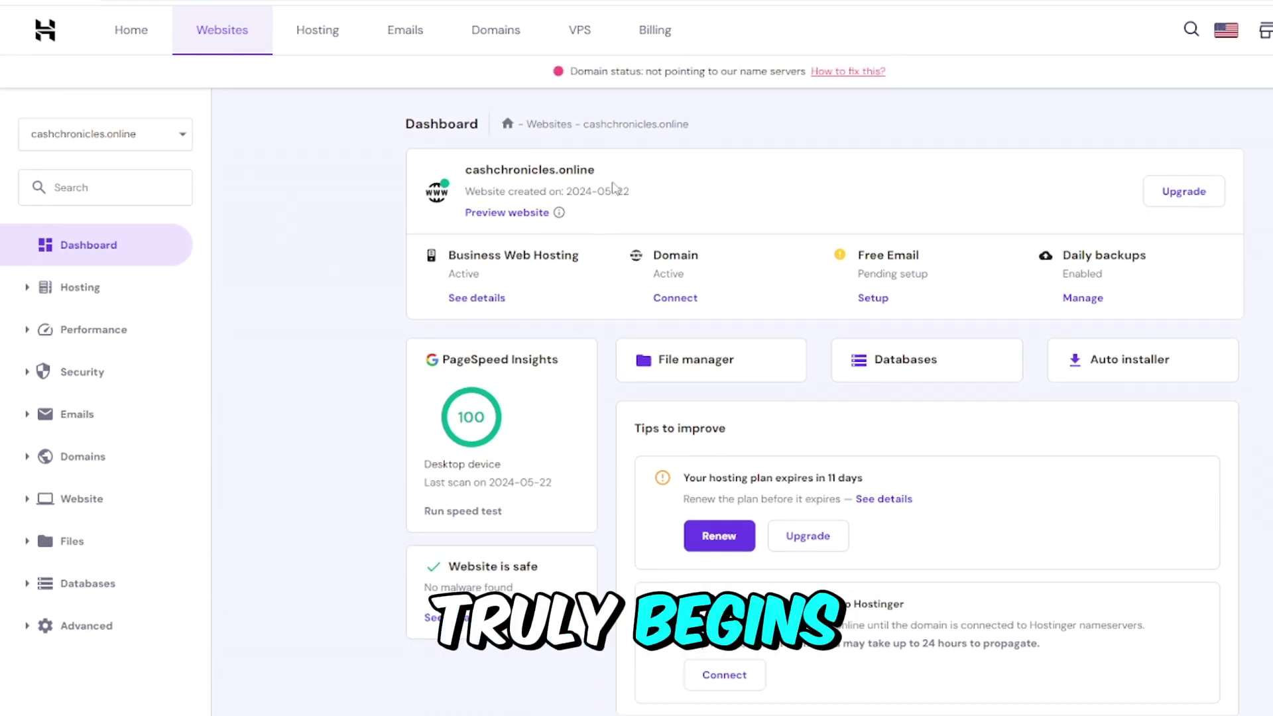
pyautogui.click(527, 213)
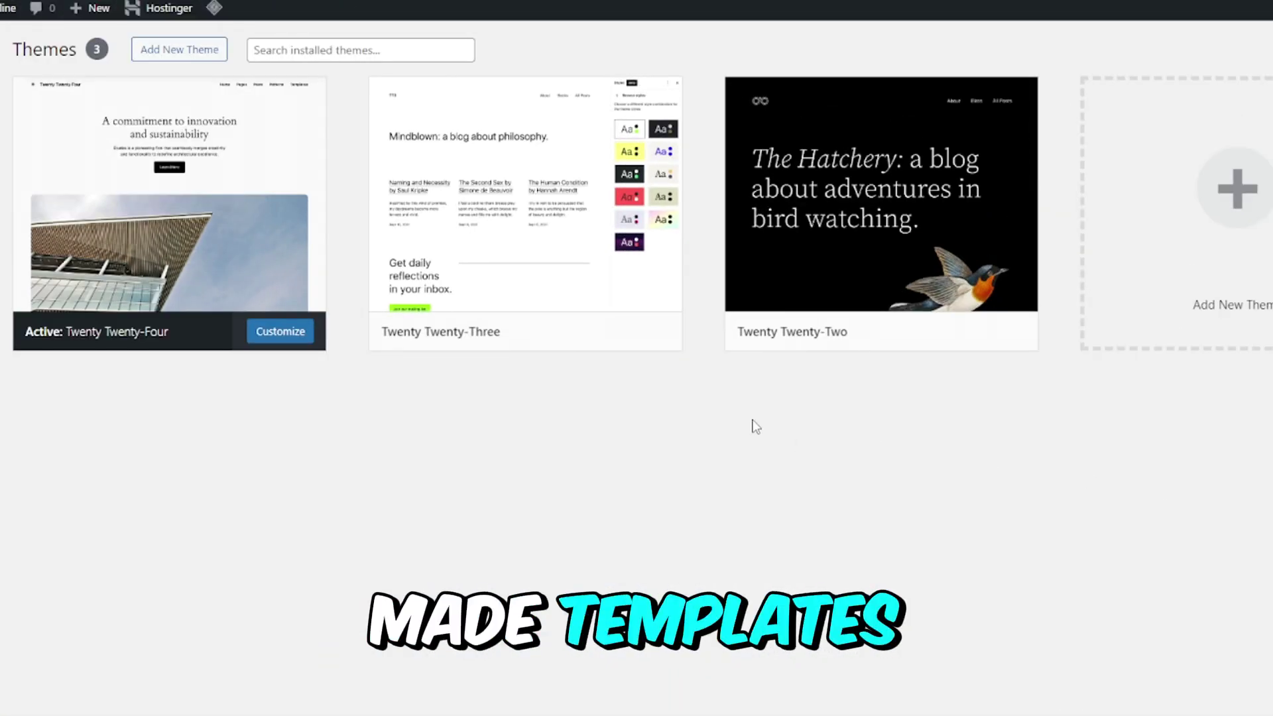
# Review the Twenty Twenty-Four and Twenty Twenty-Three theme details, then go to Add New Theme.
pyautogui.moveTo(169, 199)
pyautogui.click(209, 222)
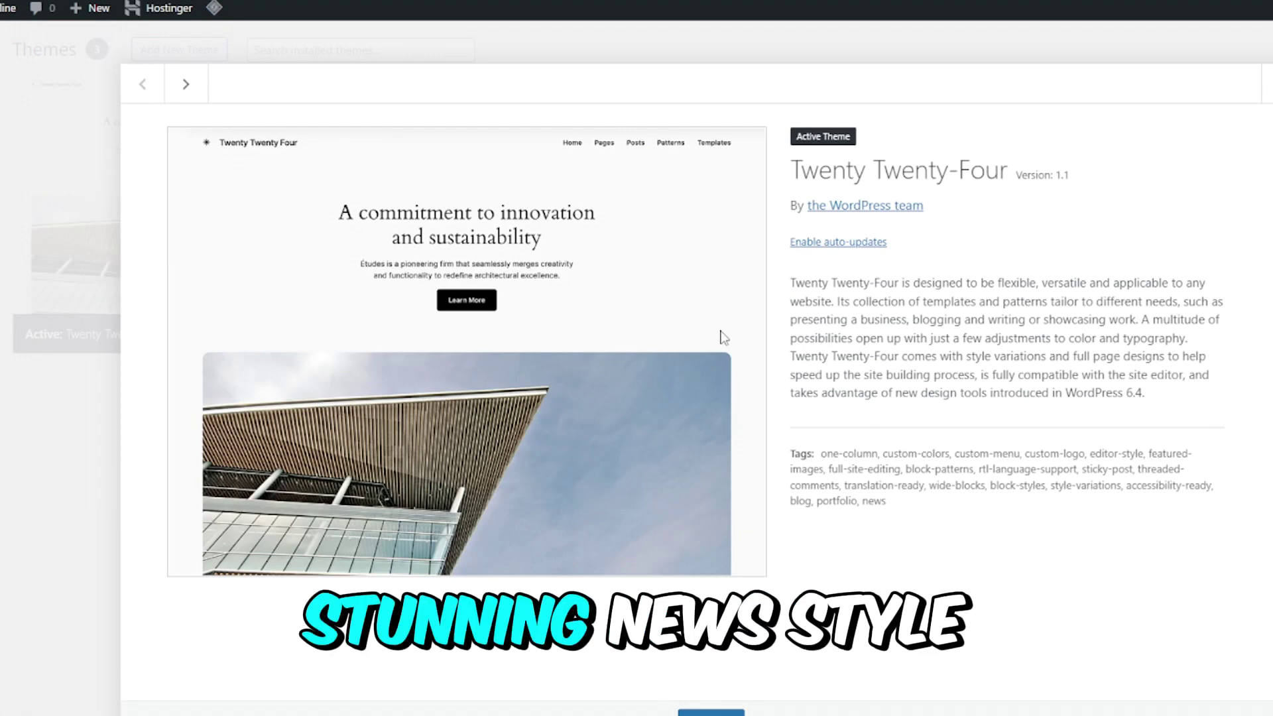
pyautogui.press('Escape')
pyautogui.click(535, 270)
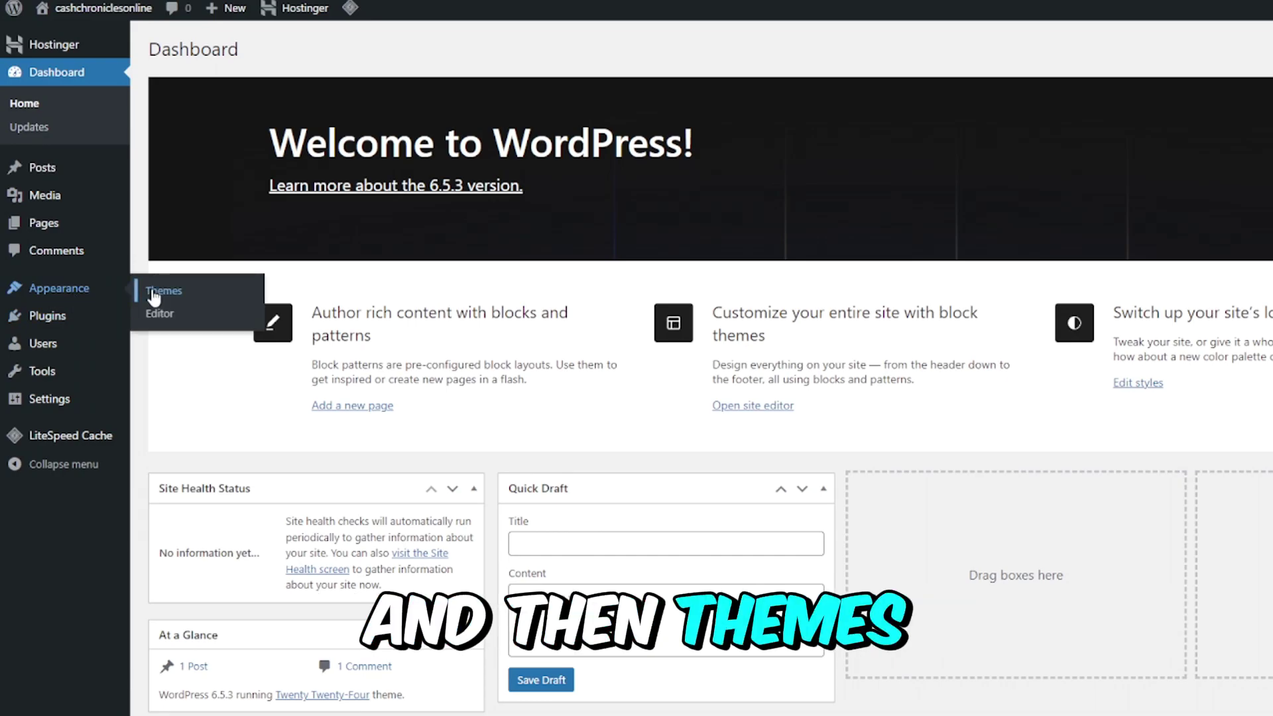
pyautogui.click(154, 298)
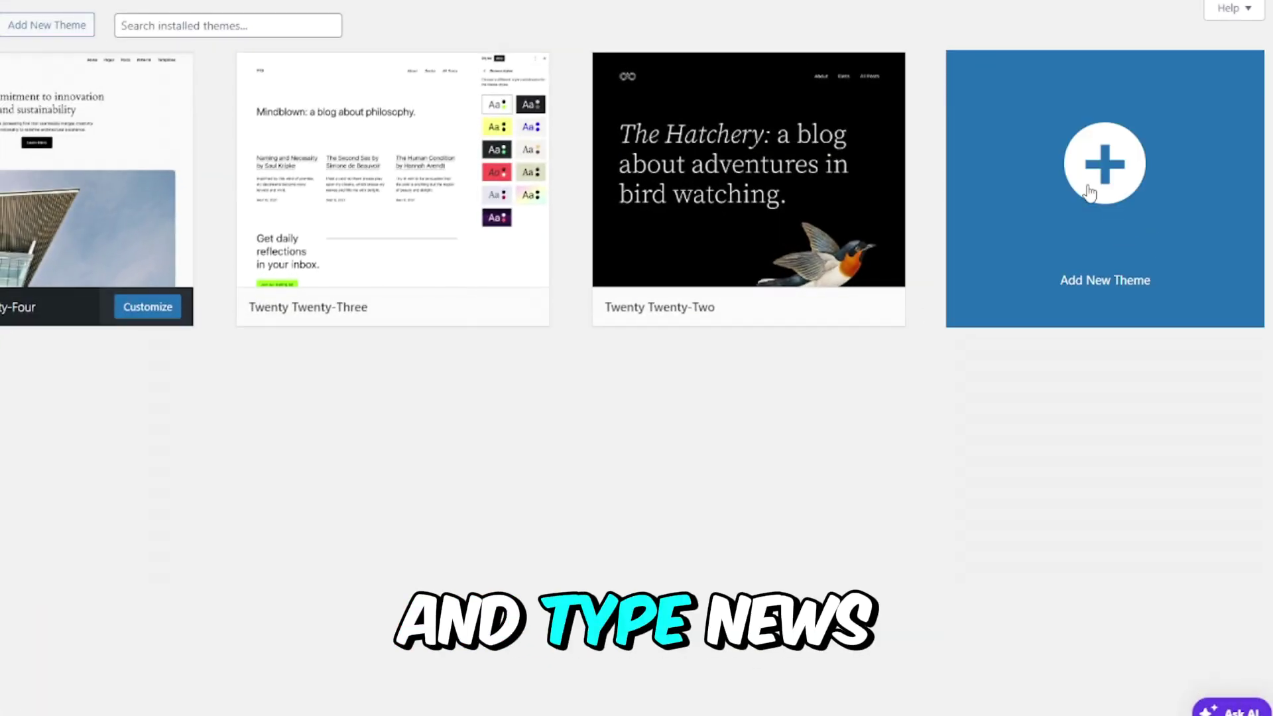
pyautogui.click(1080, 231)
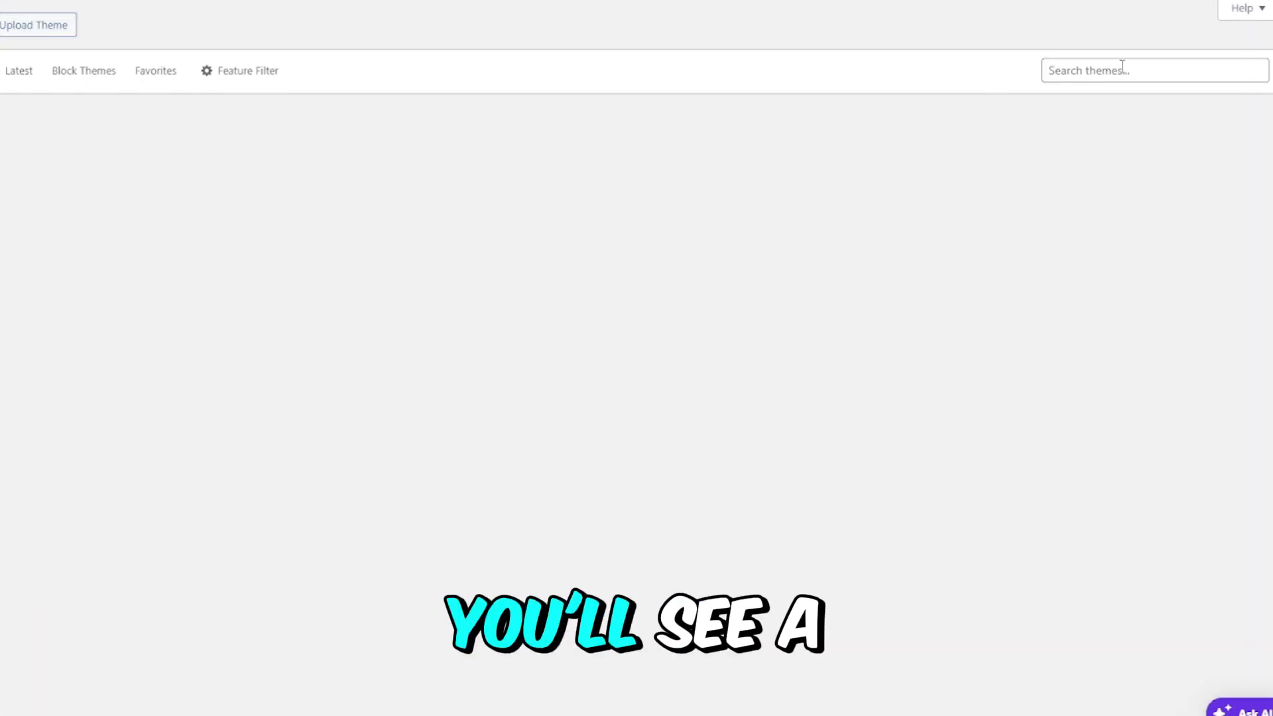
pyautogui.write('news')
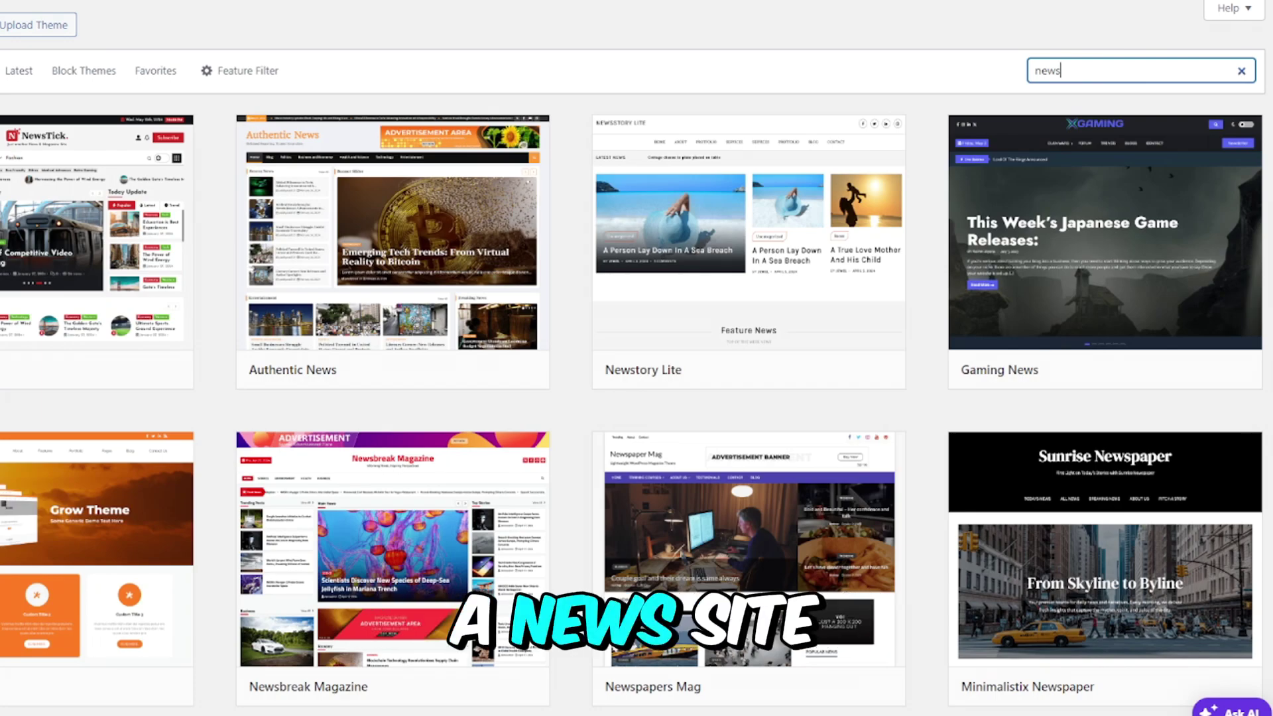
pyautogui.scroll(-4, 743, 435)
pyautogui.scroll(-1, 720, 384)
pyautogui.scroll(-1, 407, 379)
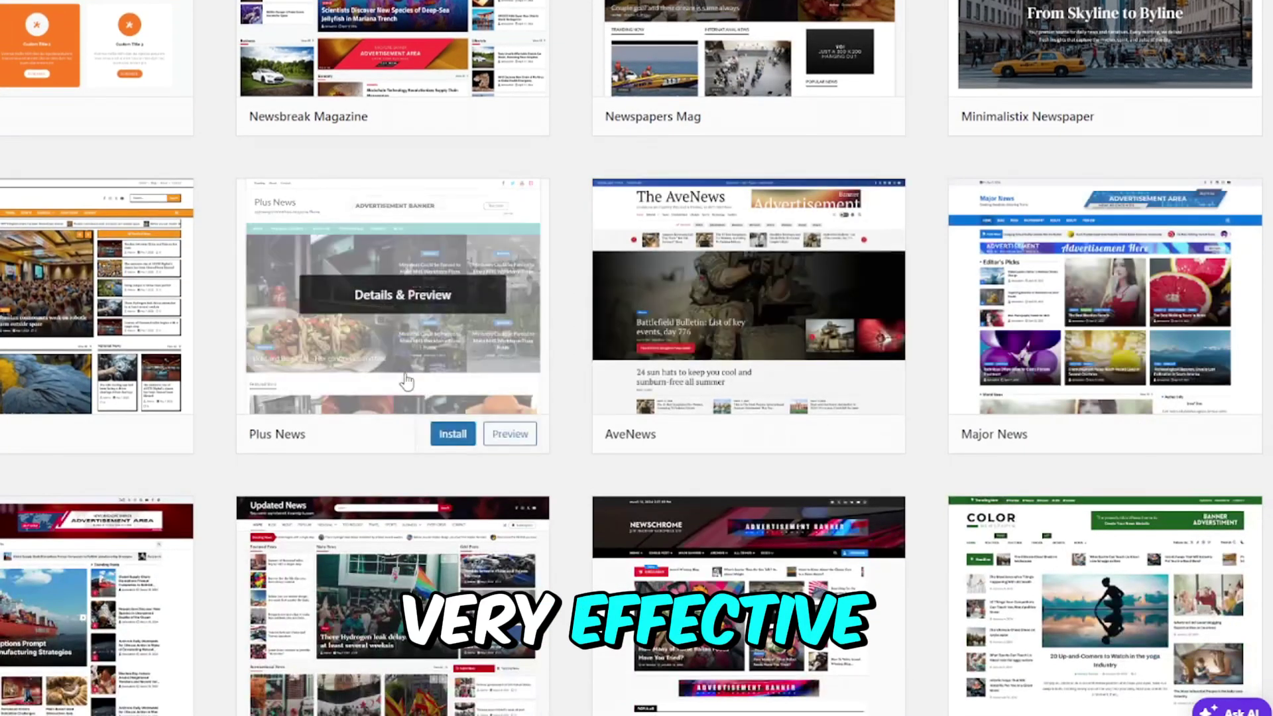
pyautogui.scroll(-2, 398, 448)
pyautogui.scroll(-2, 548, 428)
pyautogui.scroll(-1, 716, 418)
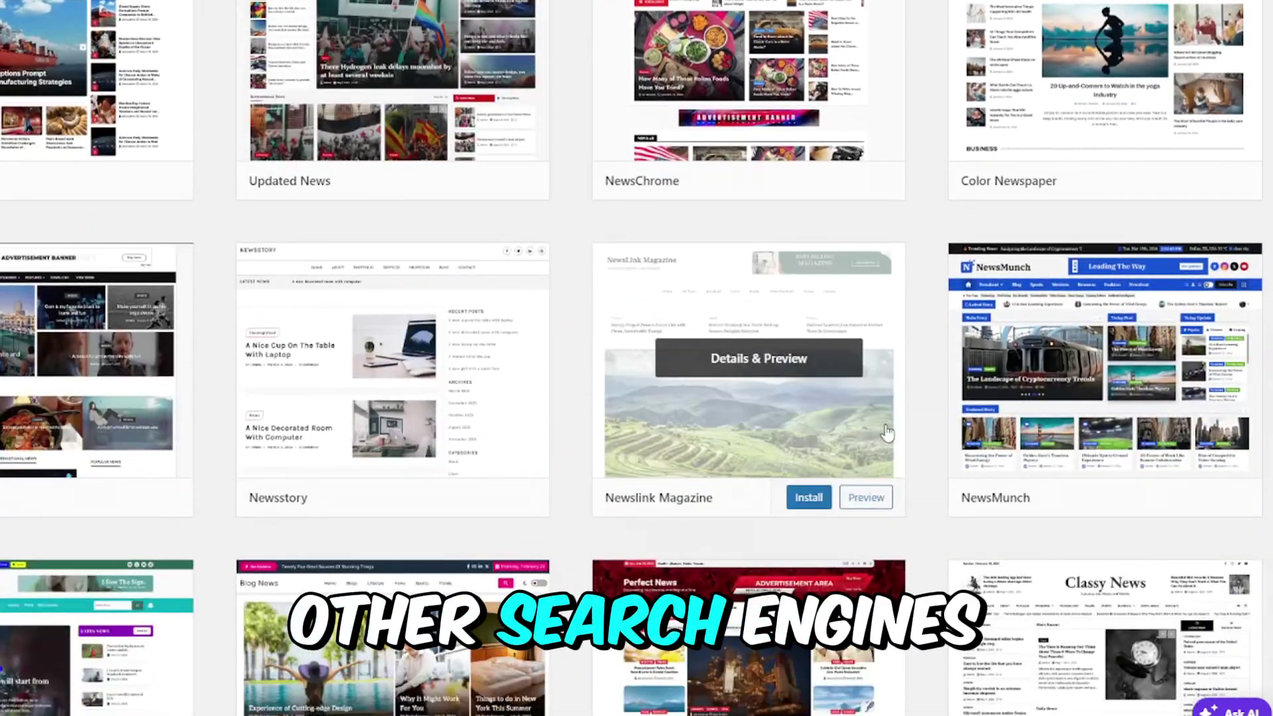
pyautogui.scroll(-2, 745, 443)
pyautogui.scroll(2, 855, 418)
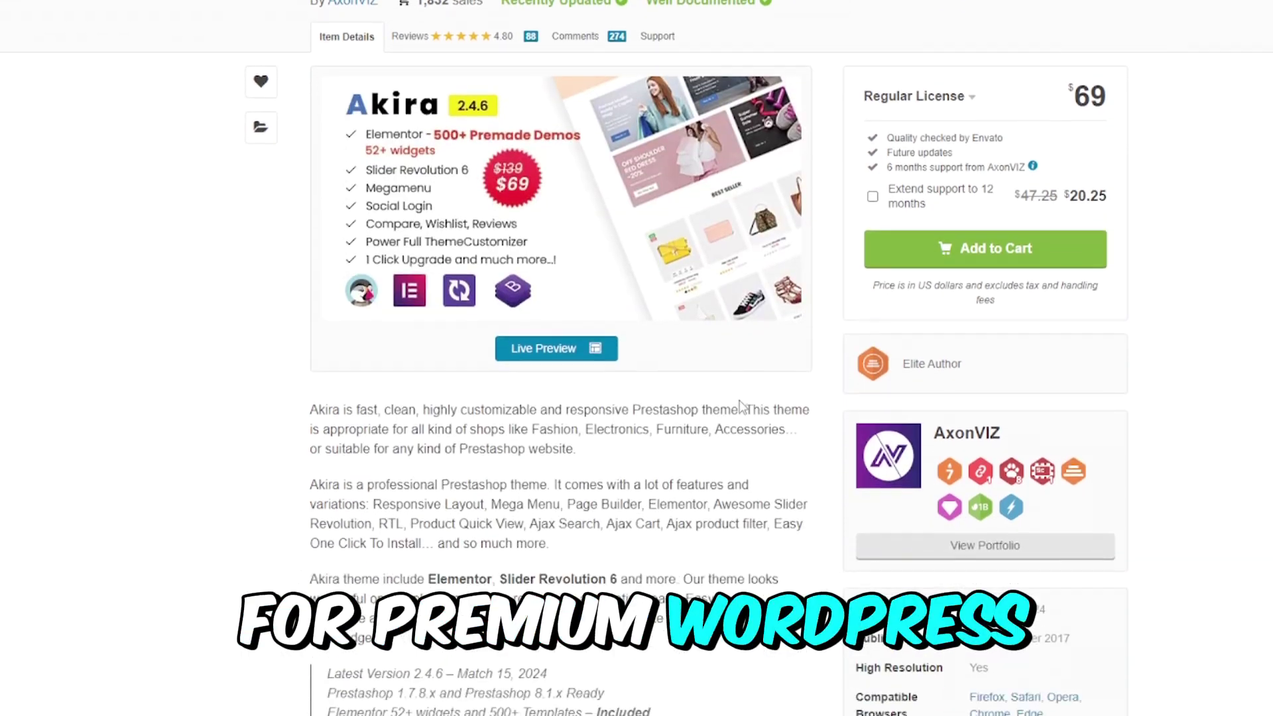
pyautogui.scroll(-2, 1063, 196)
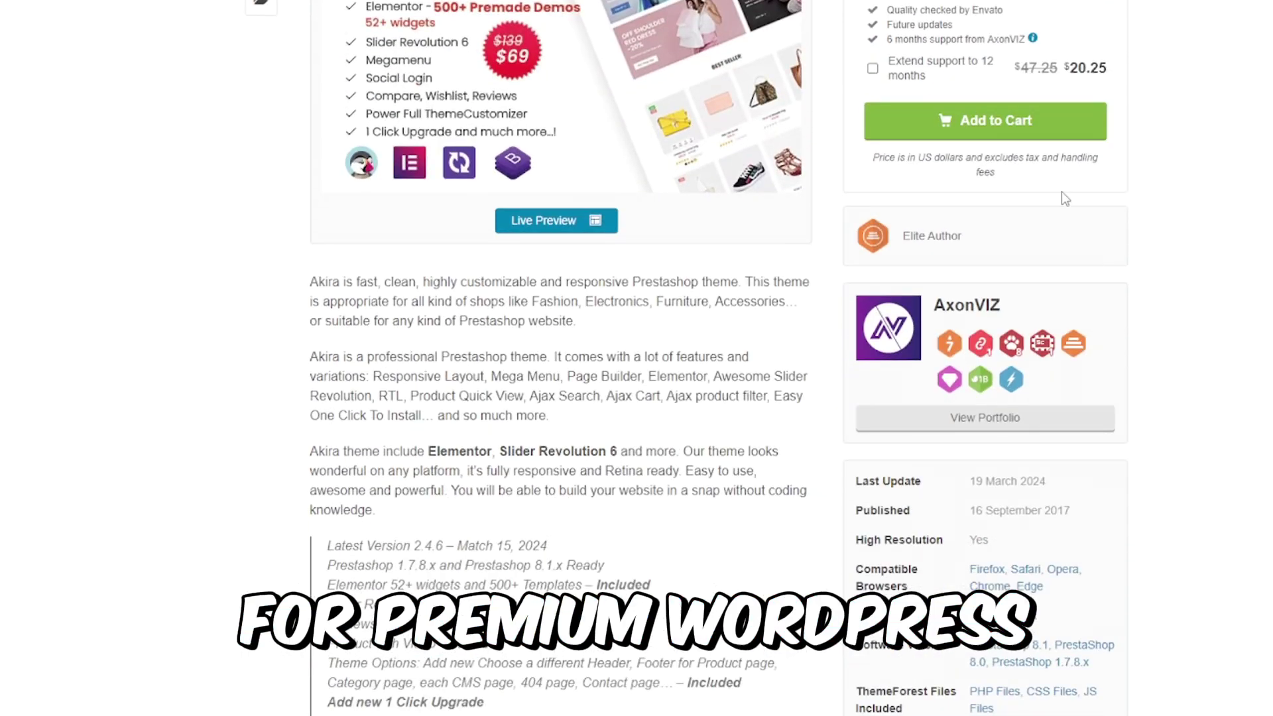
pyautogui.scroll(-1, 1006, 213)
pyautogui.scroll(-3, 736, 279)
pyautogui.scroll(-4, 633, 291)
pyautogui.scroll(-3, 816, 302)
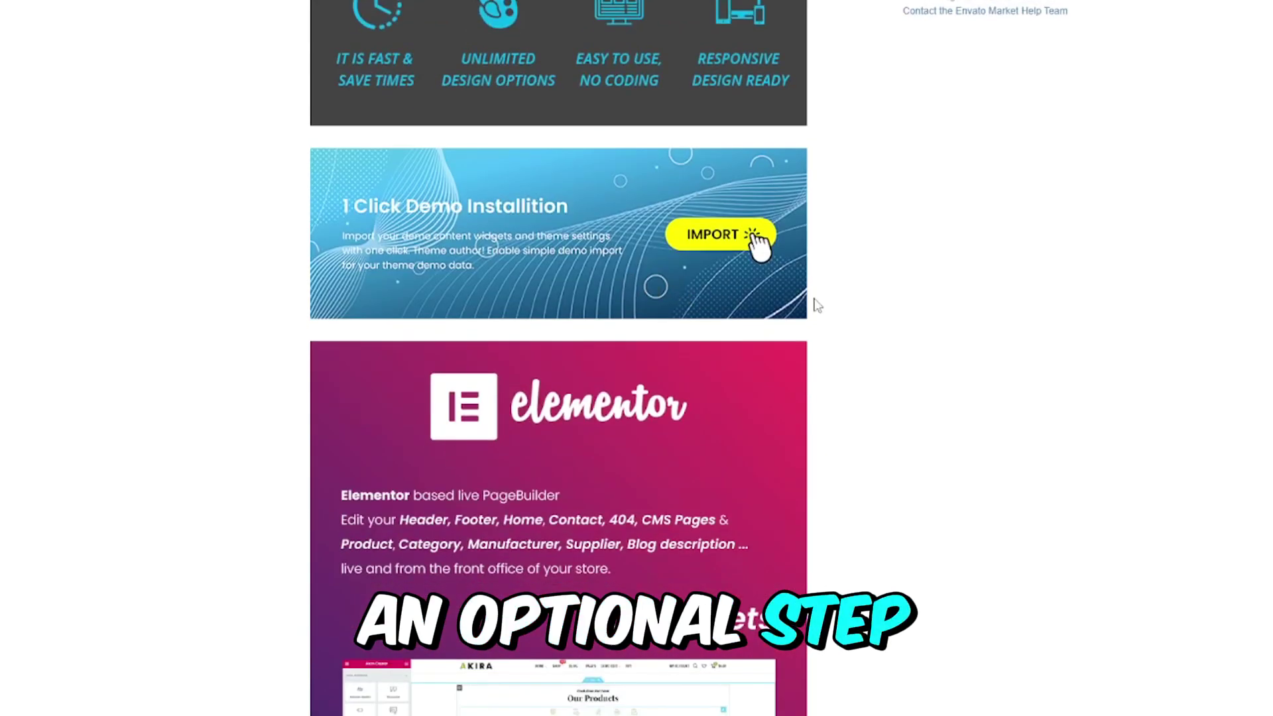
pyautogui.scroll(-4, 805, 308)
pyautogui.scroll(-4, 731, 313)
pyautogui.scroll(-1, 784, 379)
pyautogui.scroll(-2, 785, 378)
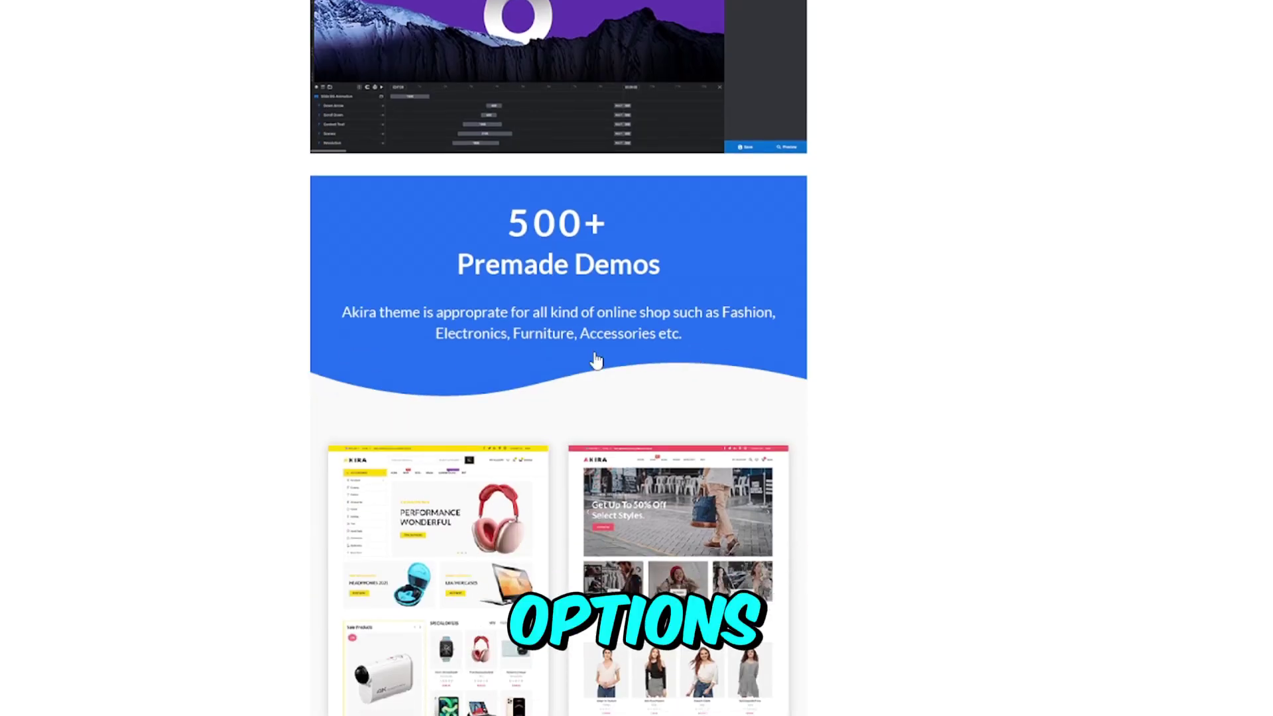
pyautogui.scroll(-3, 597, 361)
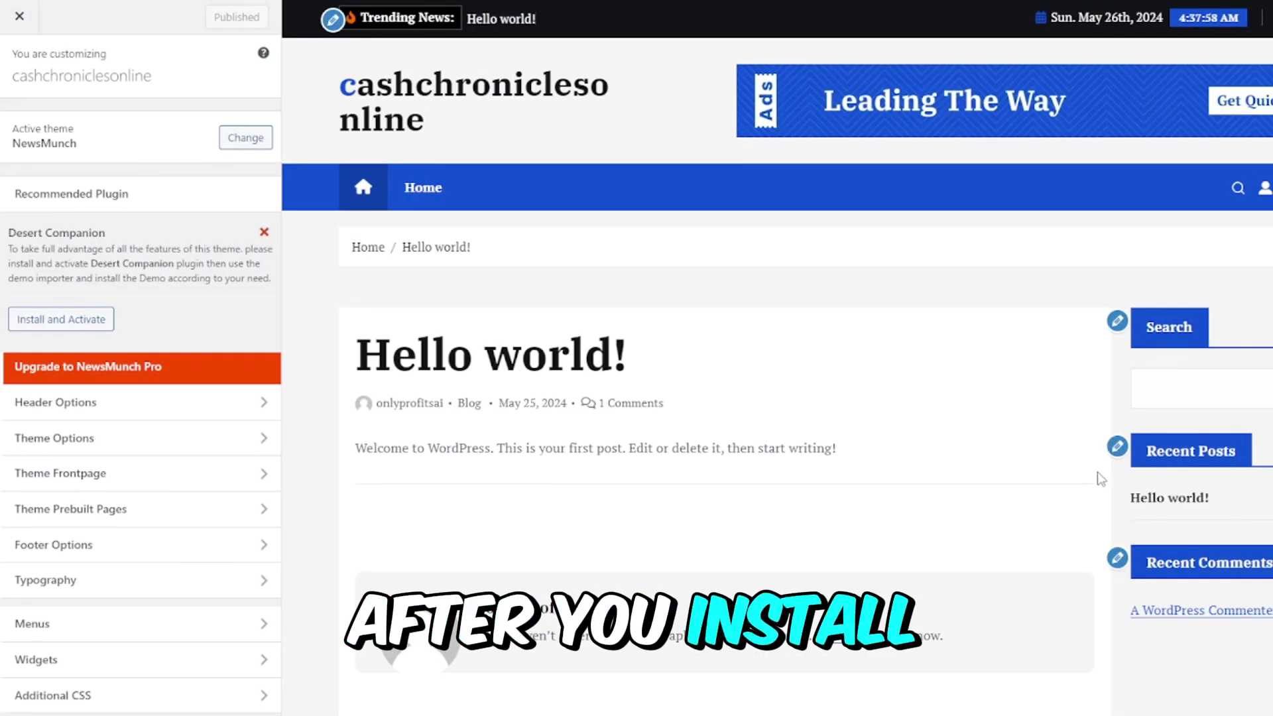
pyautogui.scroll(-2, 1032, 455)
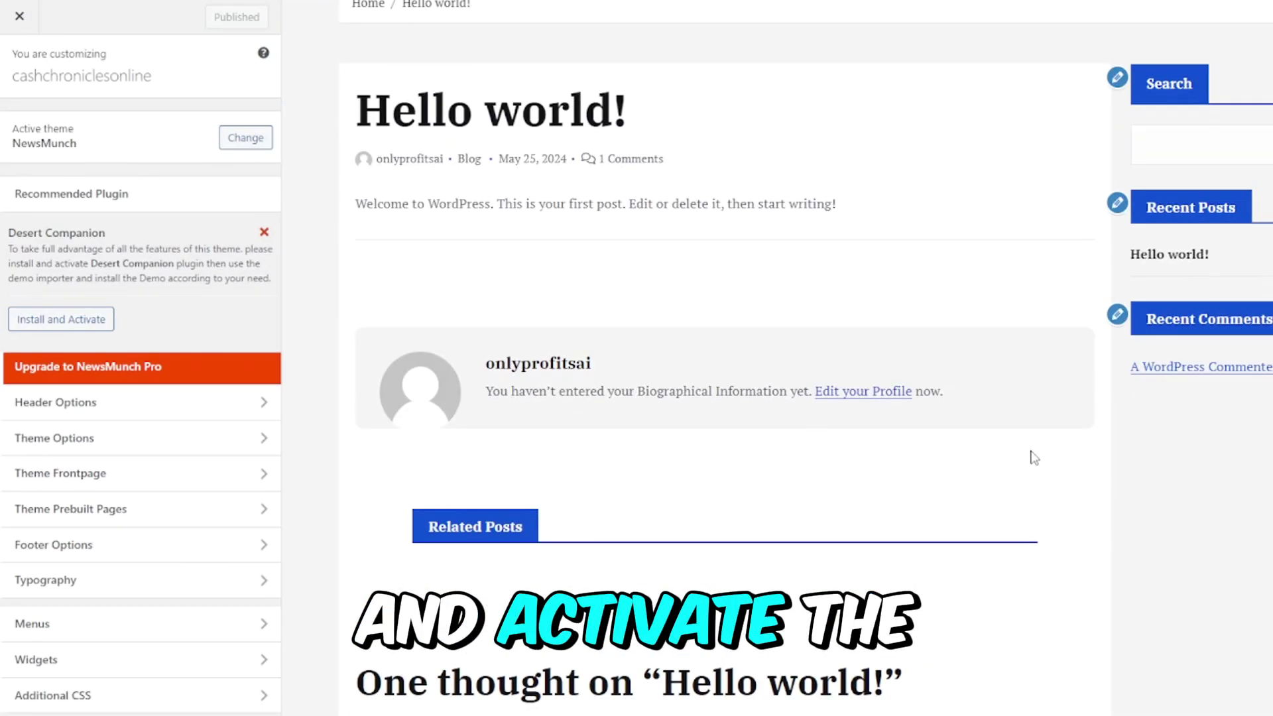
pyautogui.scroll(-2, 1032, 455)
pyautogui.scroll(1, 787, 438)
pyautogui.scroll(1, 728, 435)
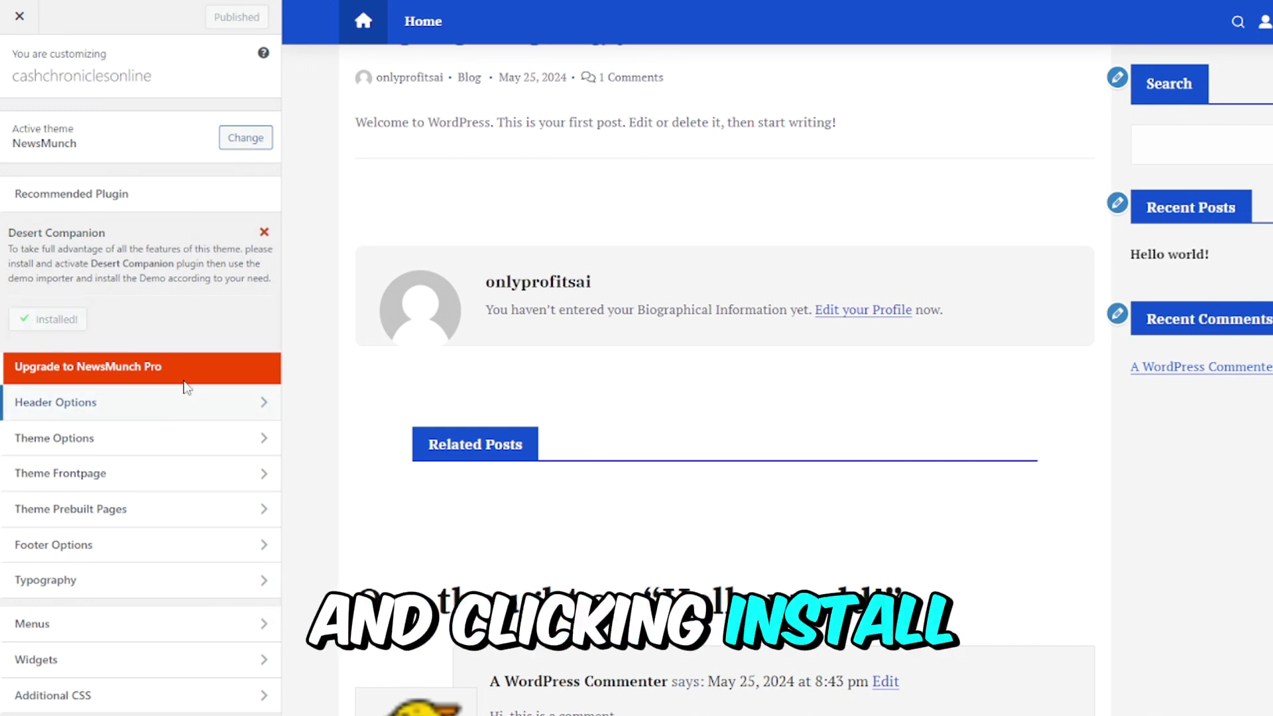
pyautogui.scroll(3, 724, 468)
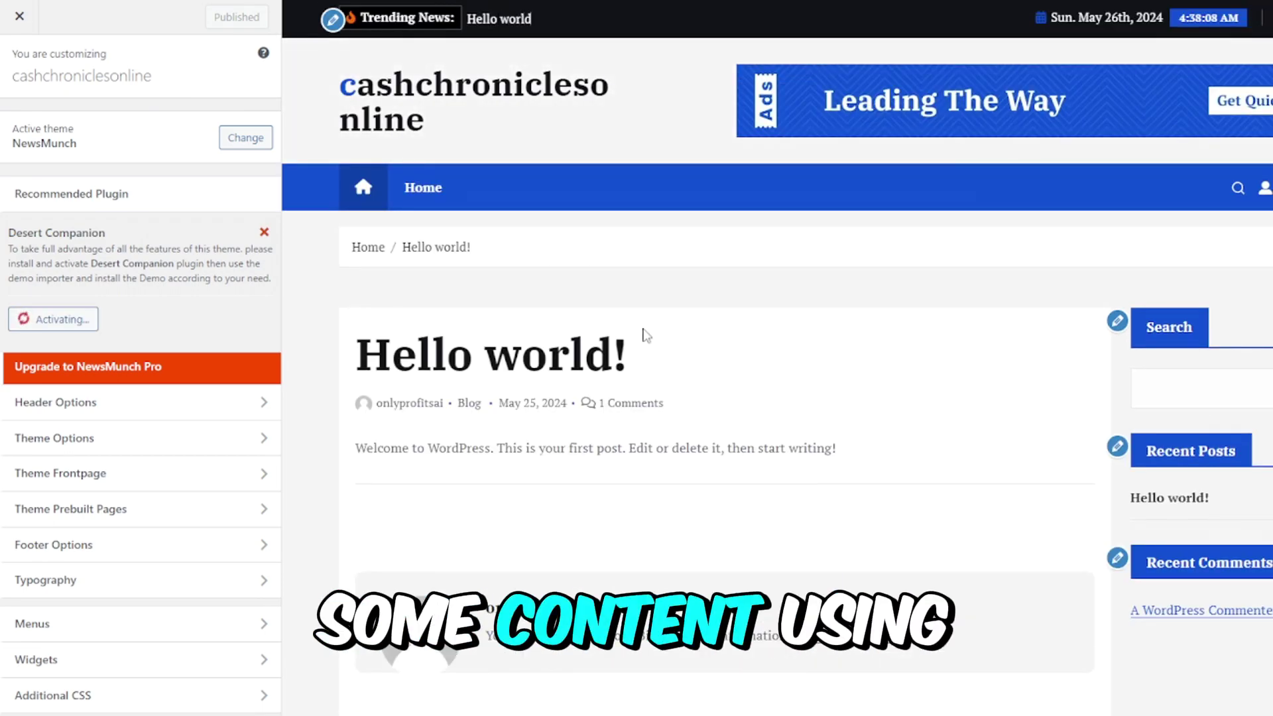
pyautogui.scroll(-3, 642, 335)
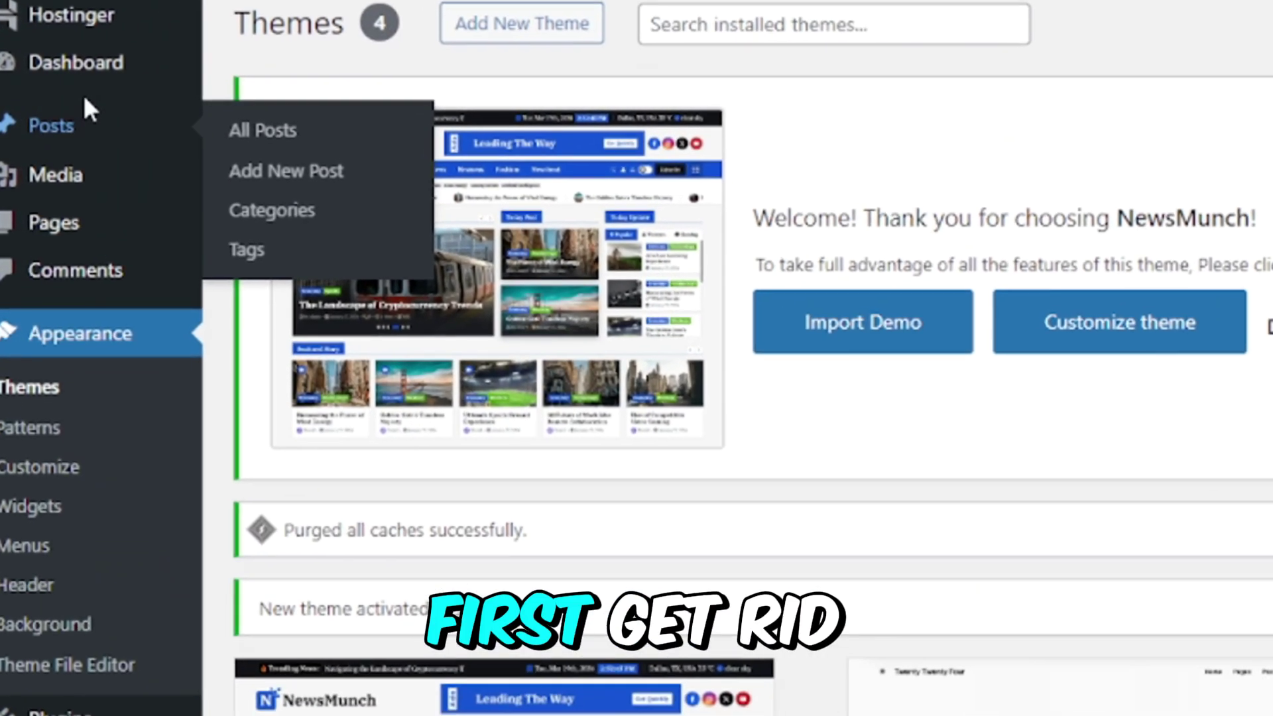
# Open the posts list and step through the block editor welcome guide tips.
pyautogui.click(263, 130)
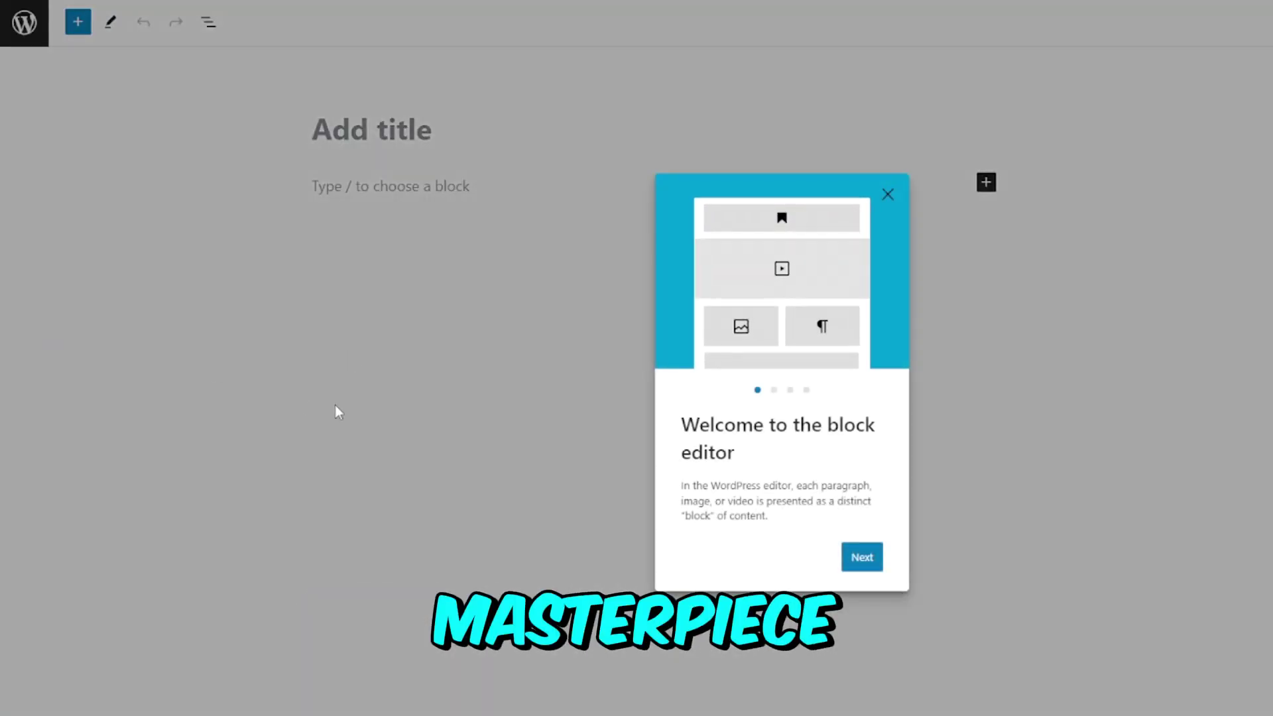
pyautogui.click(862, 558)
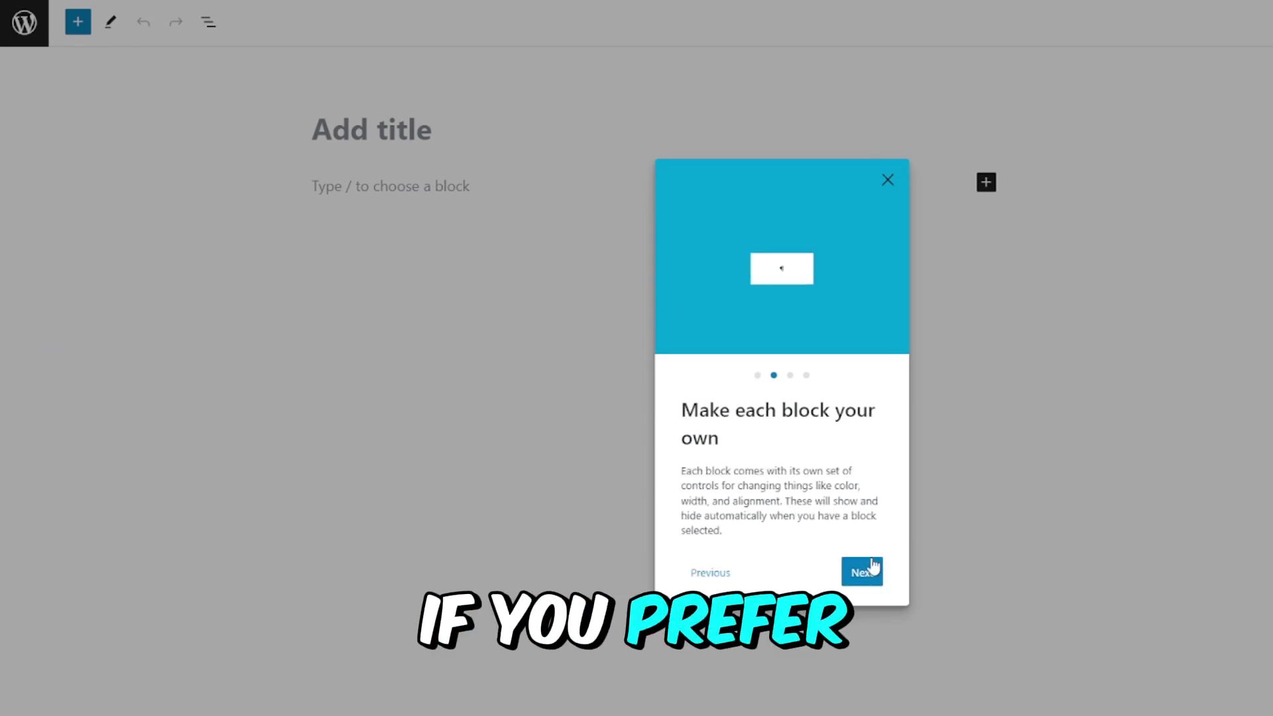
pyautogui.click(863, 572)
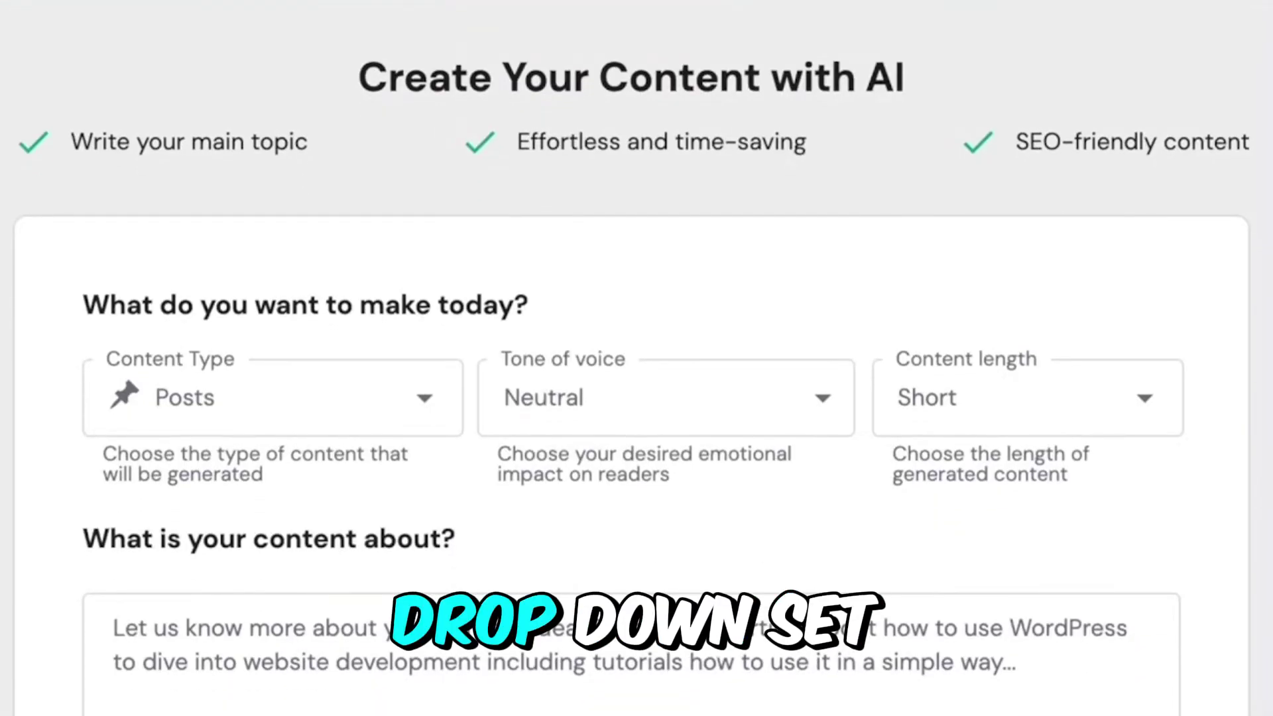
pyautogui.scroll(-2, 637, 398)
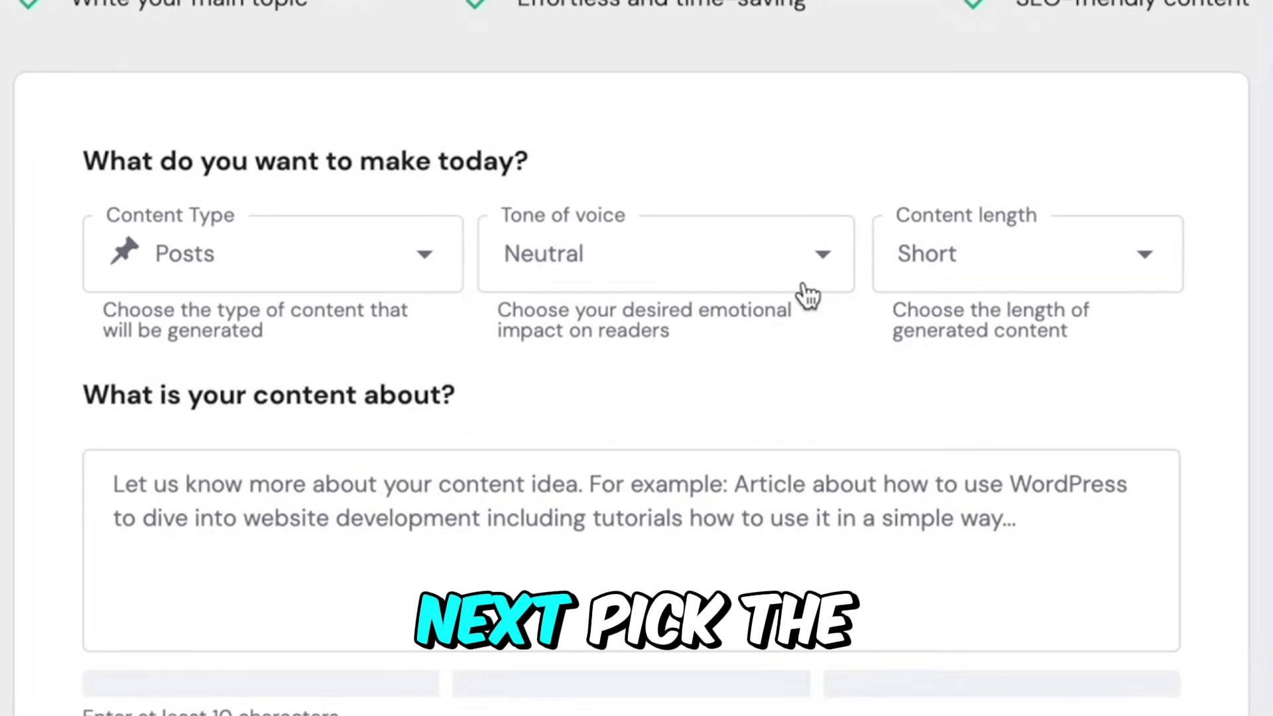
# Show the Tone of voice choices in the AI content generator.
pyautogui.click(825, 258)
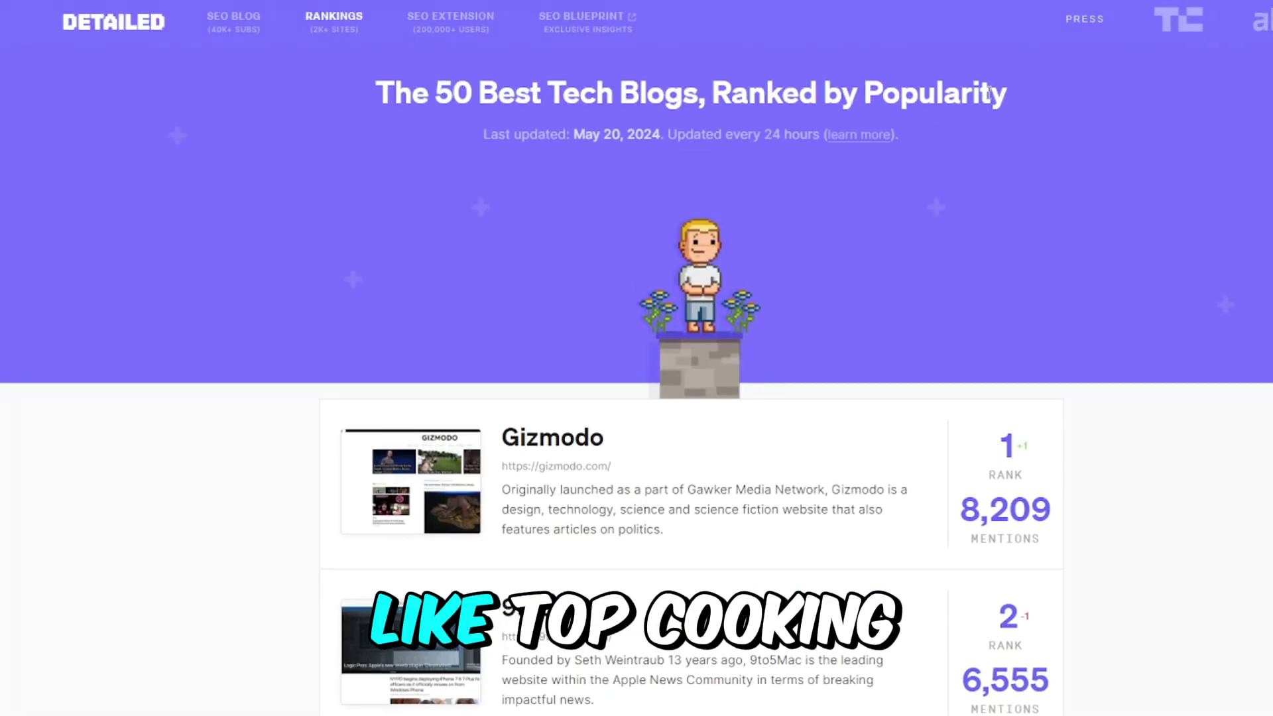
# Select the tech-blog rankings heading and copy the MacRumors page address.
pyautogui.tripleClick(376, 95)
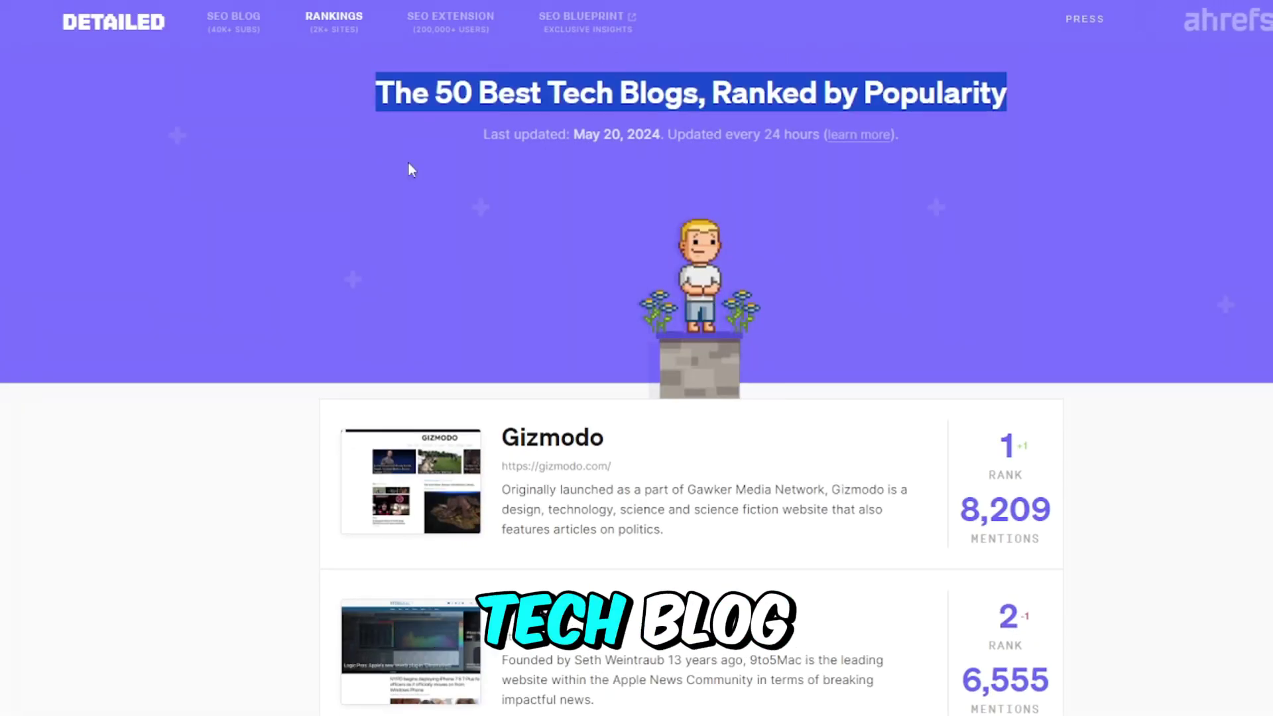
pyautogui.scroll(-3, 946, 349)
pyautogui.scroll(-4, 946, 350)
pyautogui.scroll(-3, 494, 340)
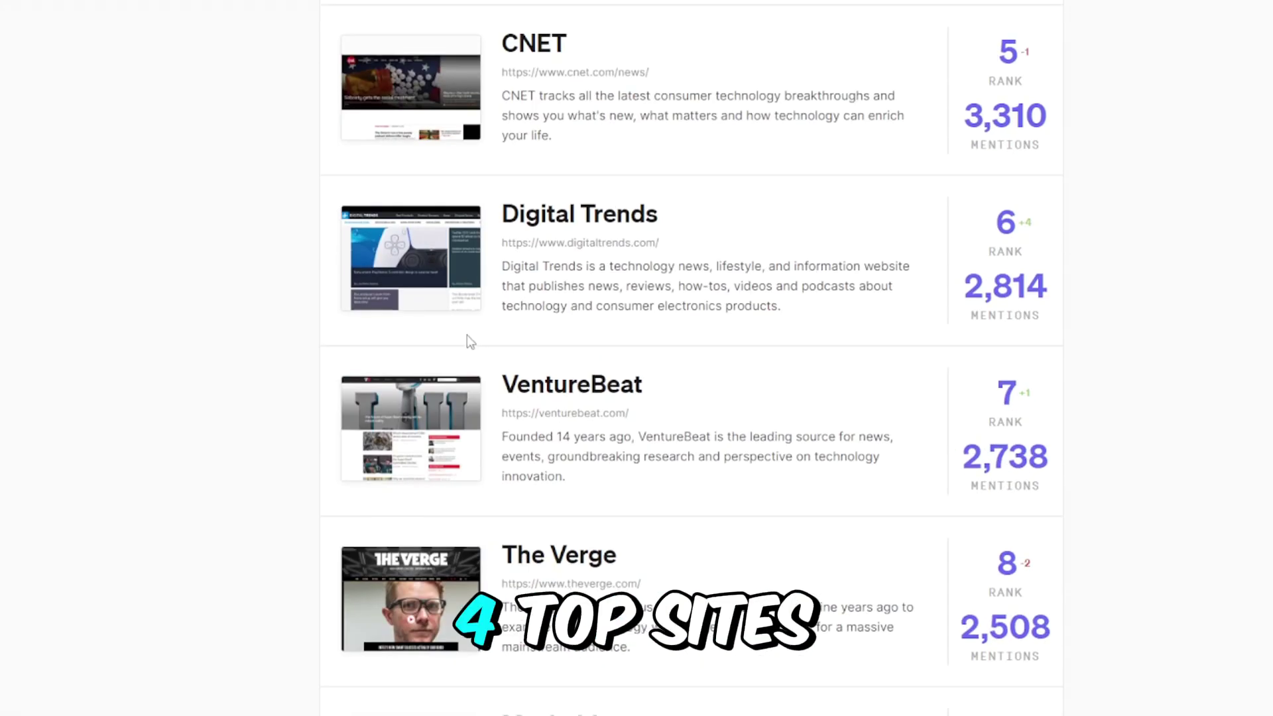
pyautogui.scroll(3, 470, 340)
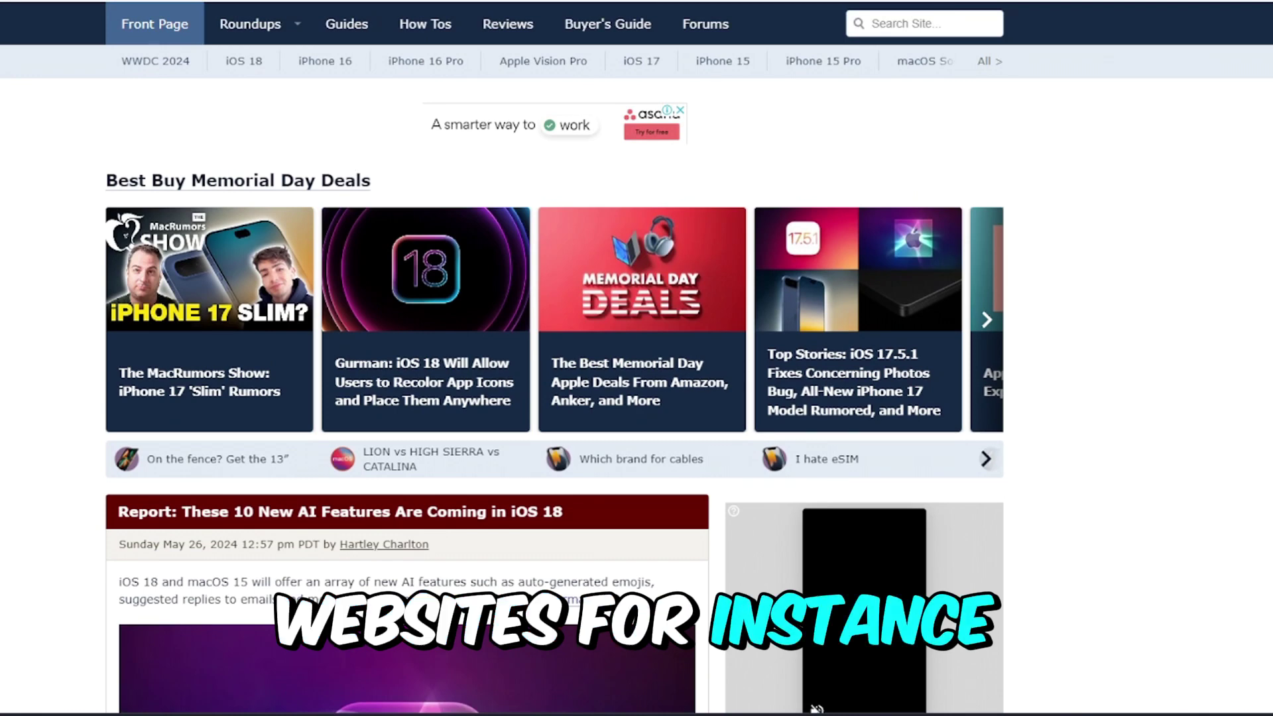
pyautogui.rightClick(206, 1)
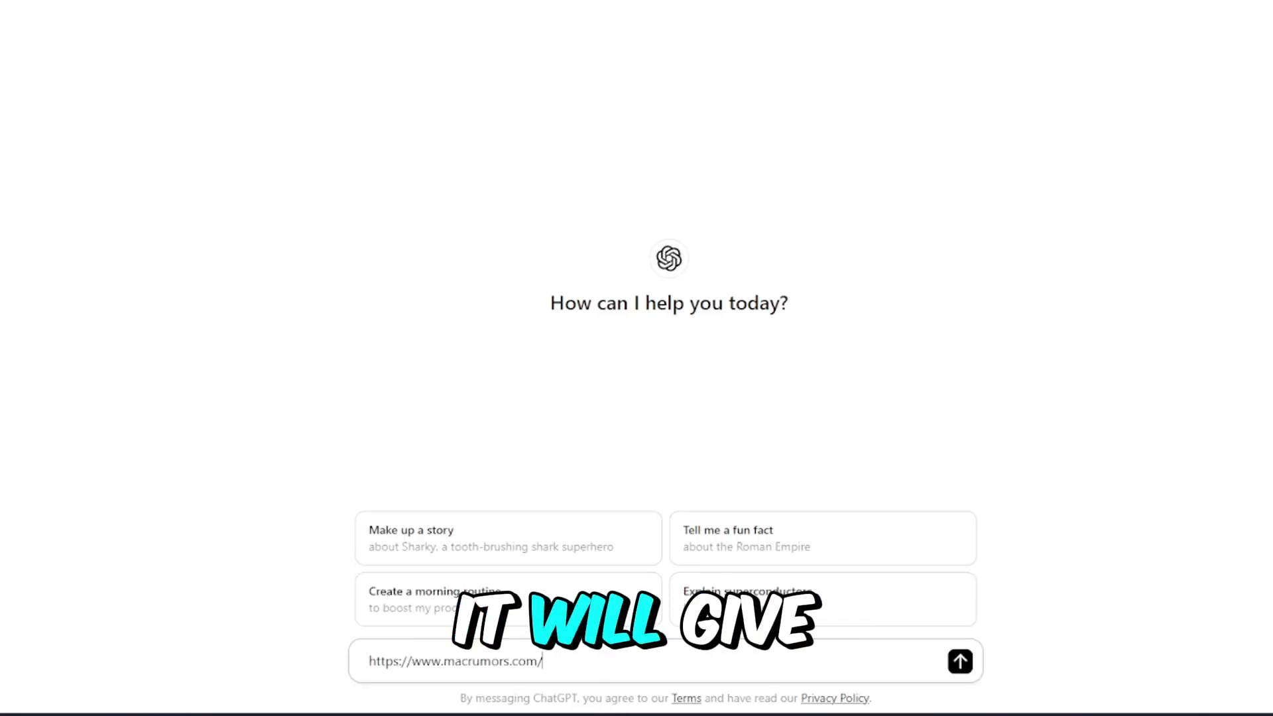
# Send the MacRumors URL to ChatGPT and highlight its Apple-news site description.
pyautogui.press('Return')
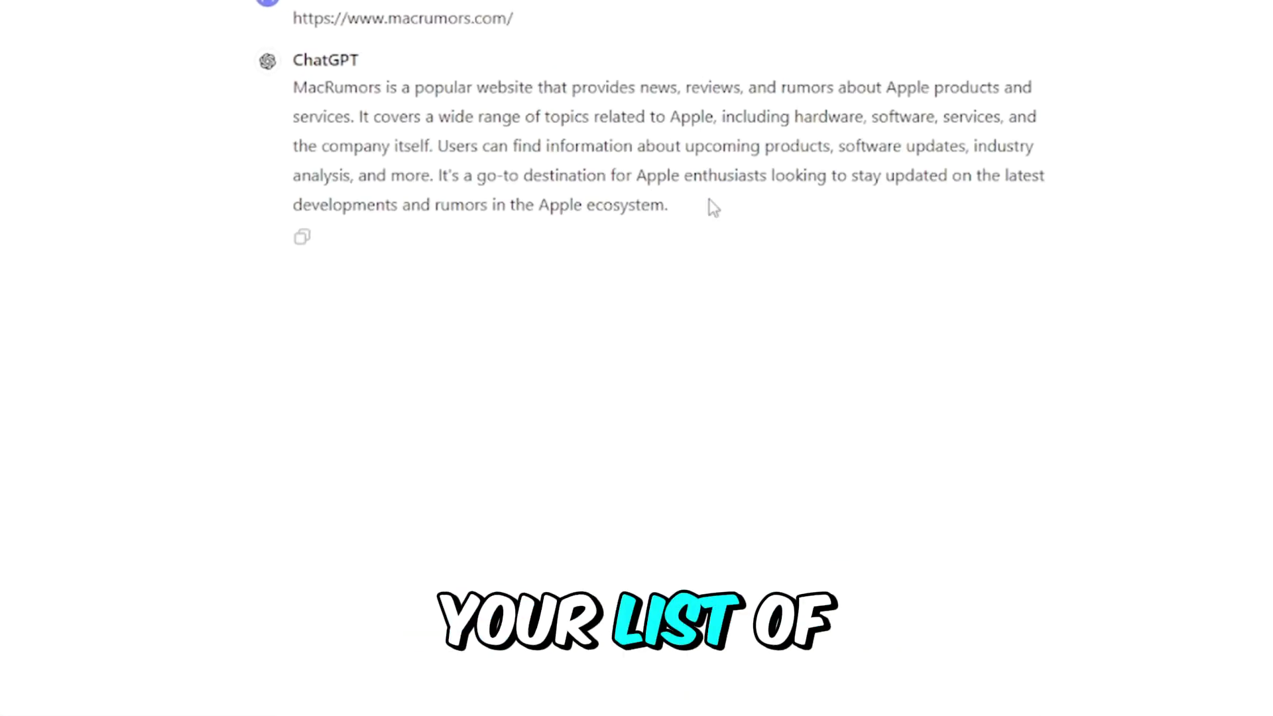
pyautogui.moveTo(709, 204); pyautogui.dragTo(226, 112)
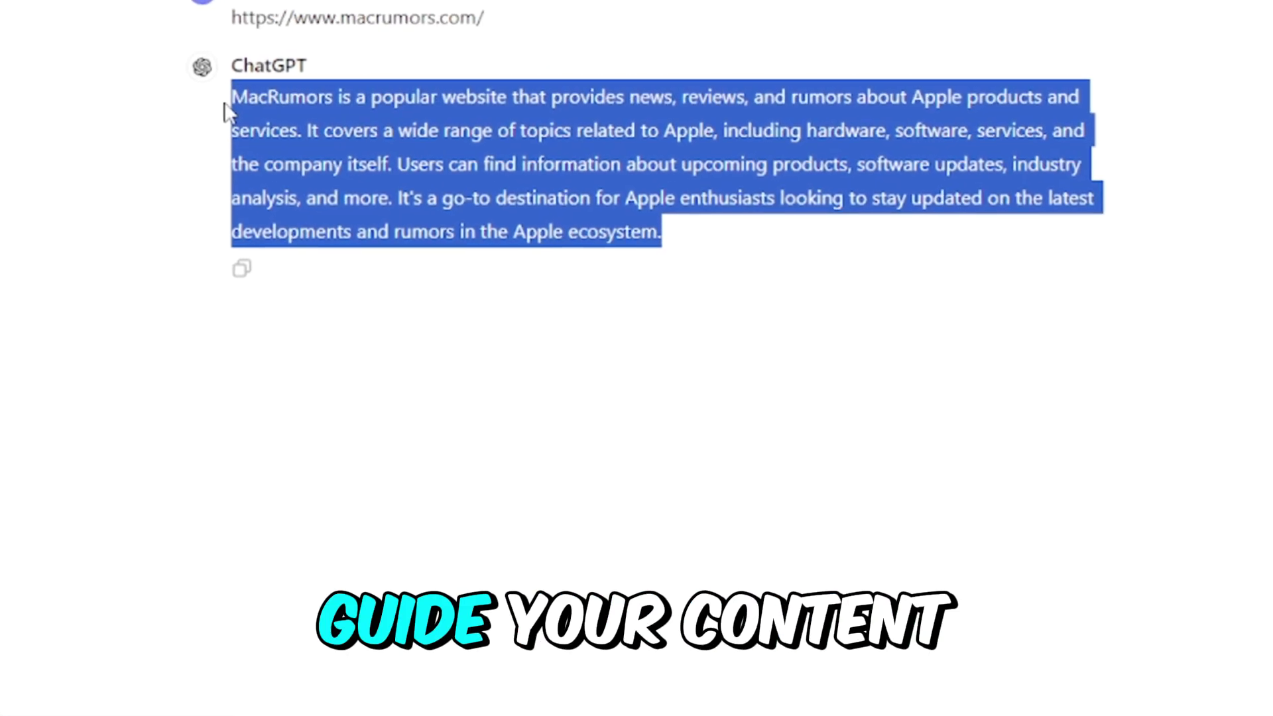
pyautogui.click(1131, 388)
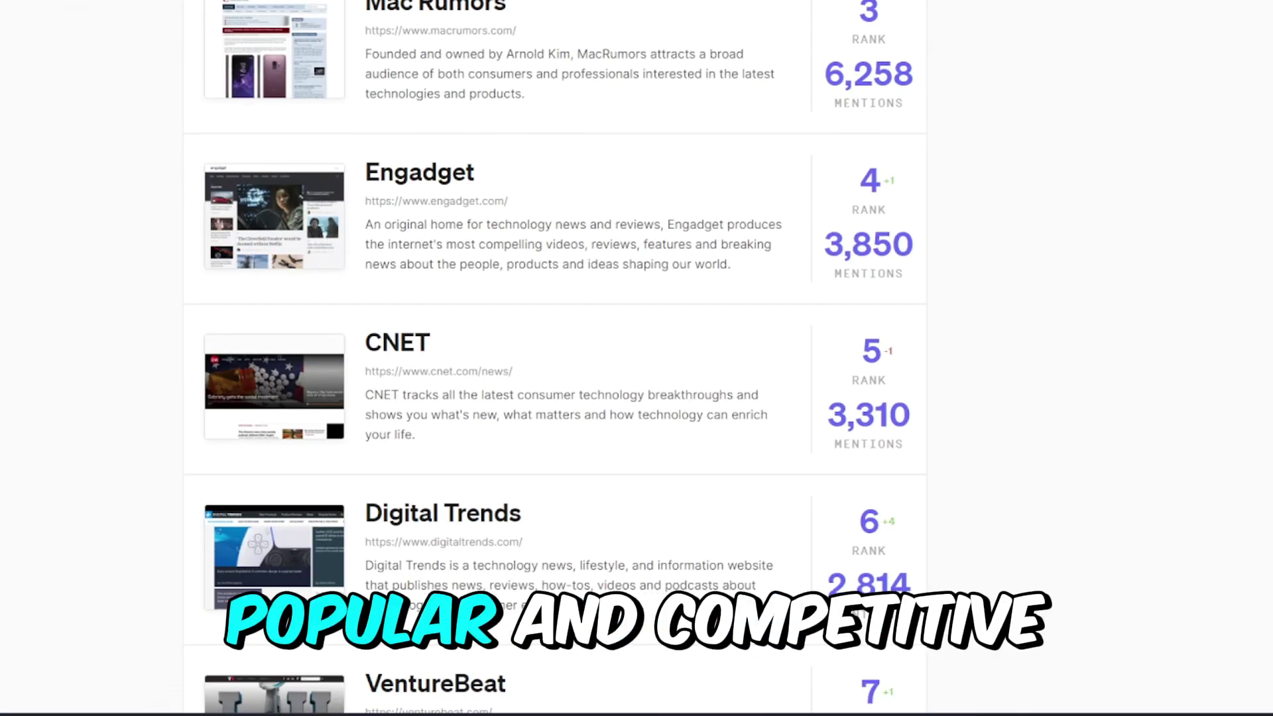
pyautogui.scroll(-3, 943, 482)
pyautogui.scroll(-2, 742, 441)
pyautogui.scroll(-2, 703, 421)
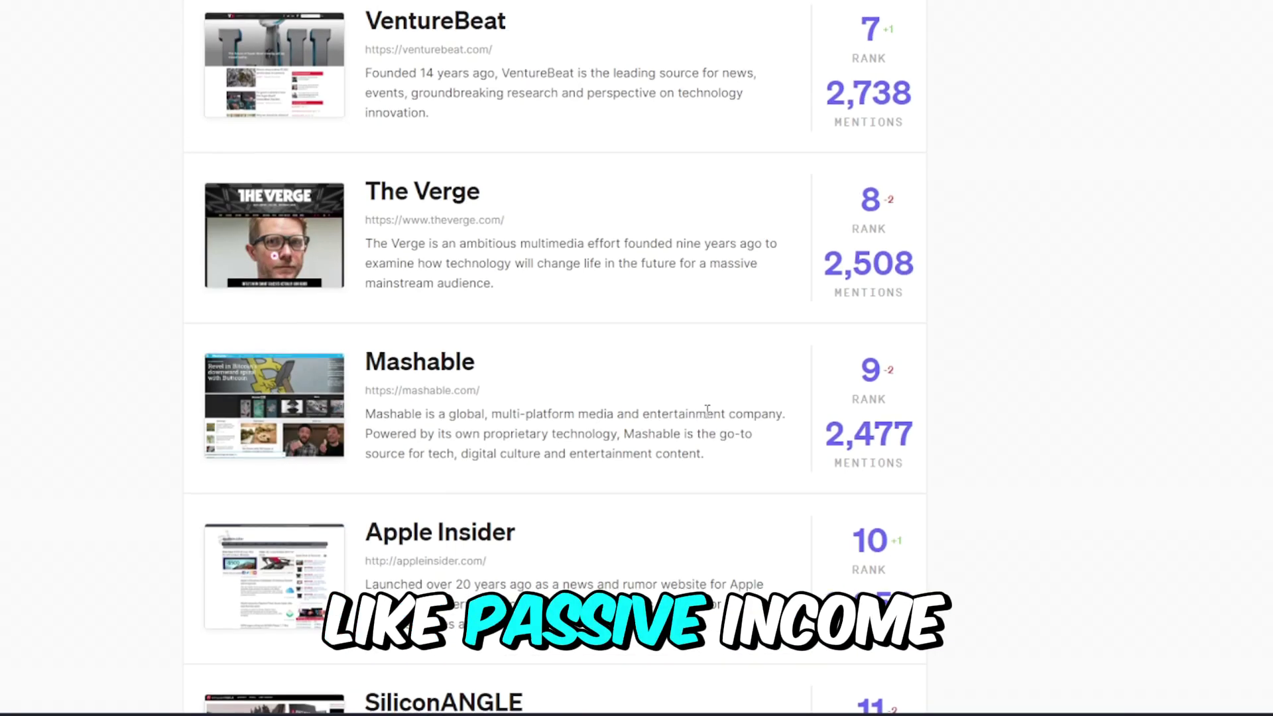
pyautogui.scroll(-4, 821, 291)
pyautogui.scroll(-2, 821, 290)
pyautogui.scroll(-2, 898, 125)
pyautogui.scroll(-3, 793, 165)
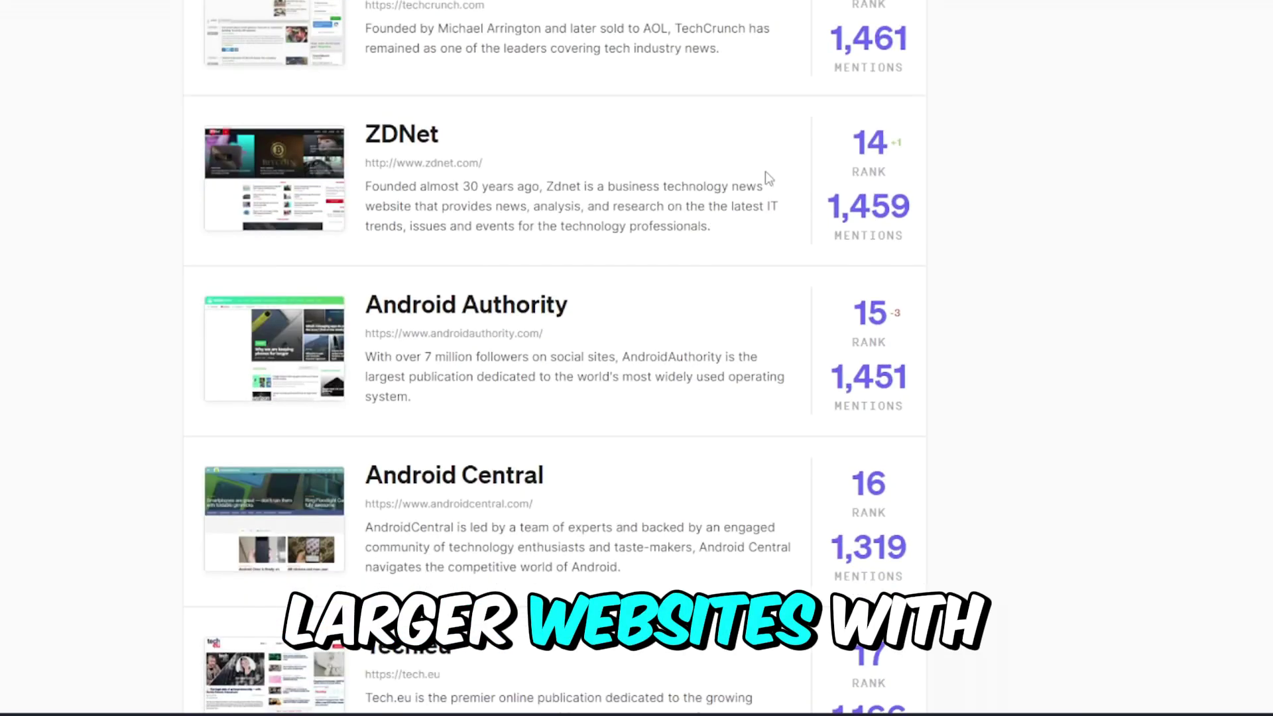
pyautogui.scroll(-1, 765, 176)
pyautogui.scroll(-2, 721, 187)
pyautogui.scroll(-2, 613, 192)
pyautogui.scroll(-2, 435, 216)
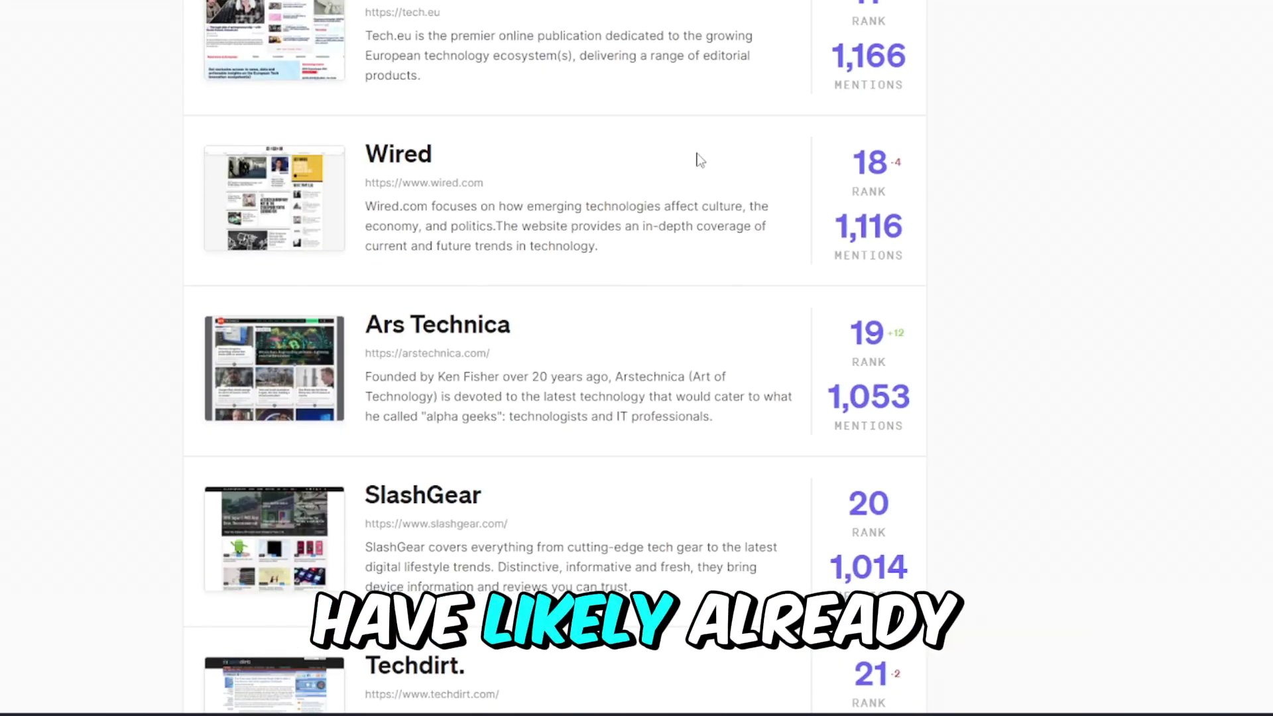
pyautogui.scroll(-2, 697, 162)
pyautogui.scroll(-1, 667, 176)
pyautogui.scroll(-6, 884, 176)
pyautogui.scroll(-1, 884, 176)
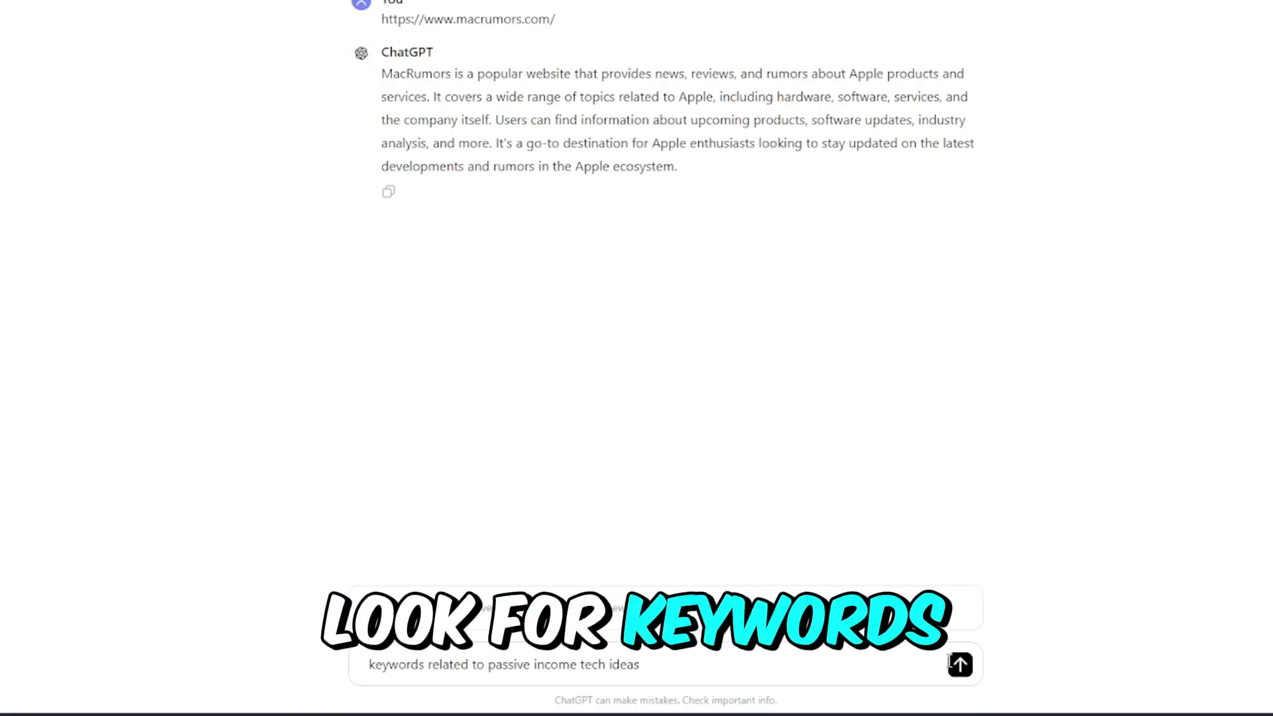
# Send the 'keywords related to passive income tech ideas' prompt to ChatGPT.
pyautogui.click(959, 664)
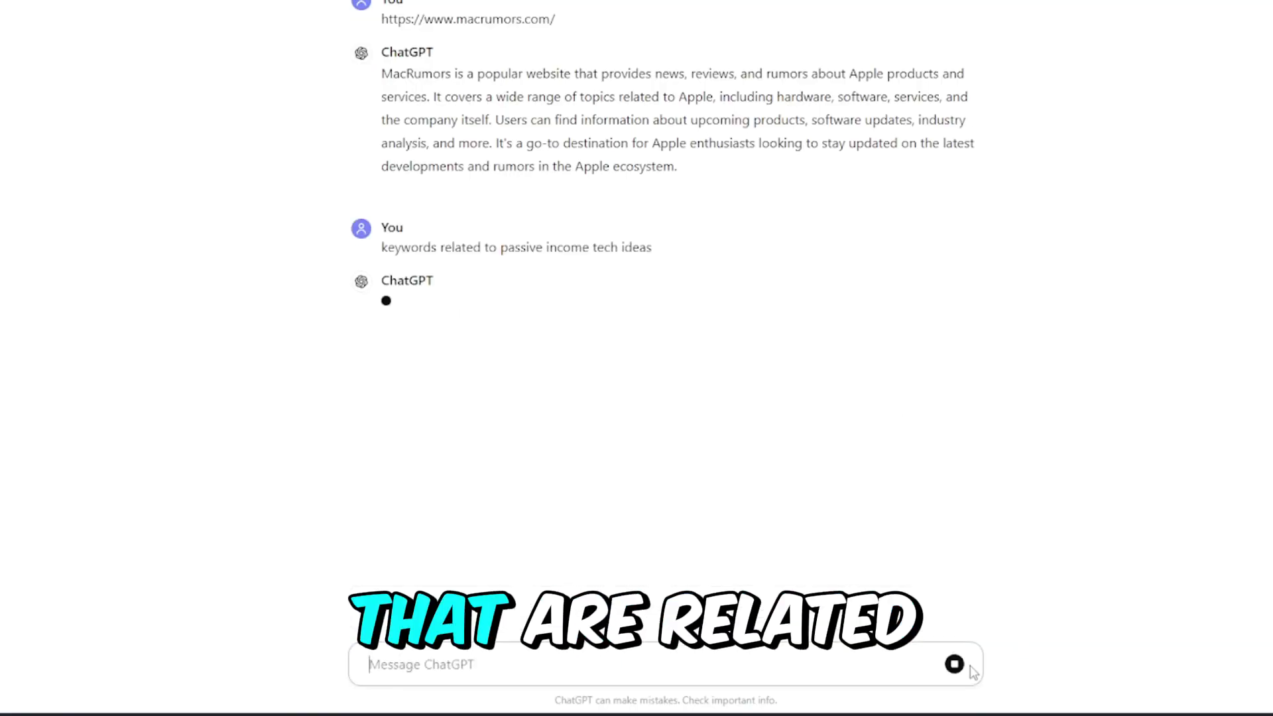
pyautogui.moveTo(669, 253); pyautogui.dragTo(412, 254)
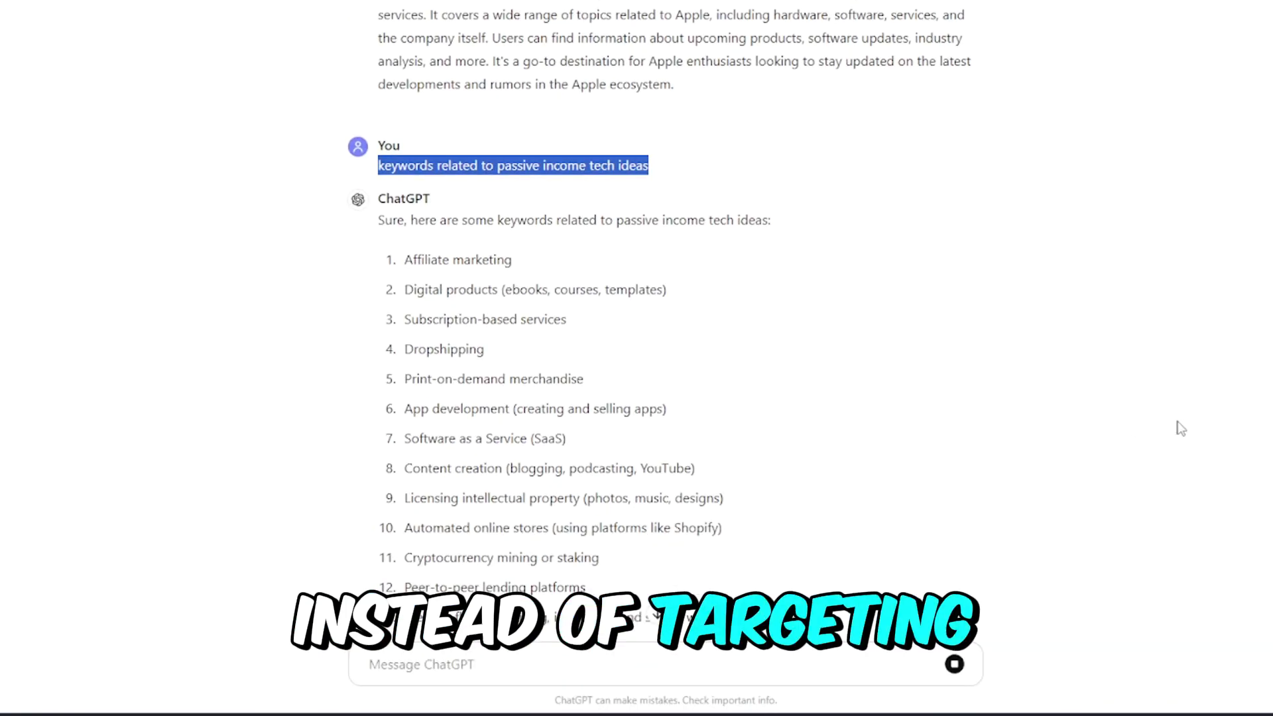
pyautogui.click(935, 421)
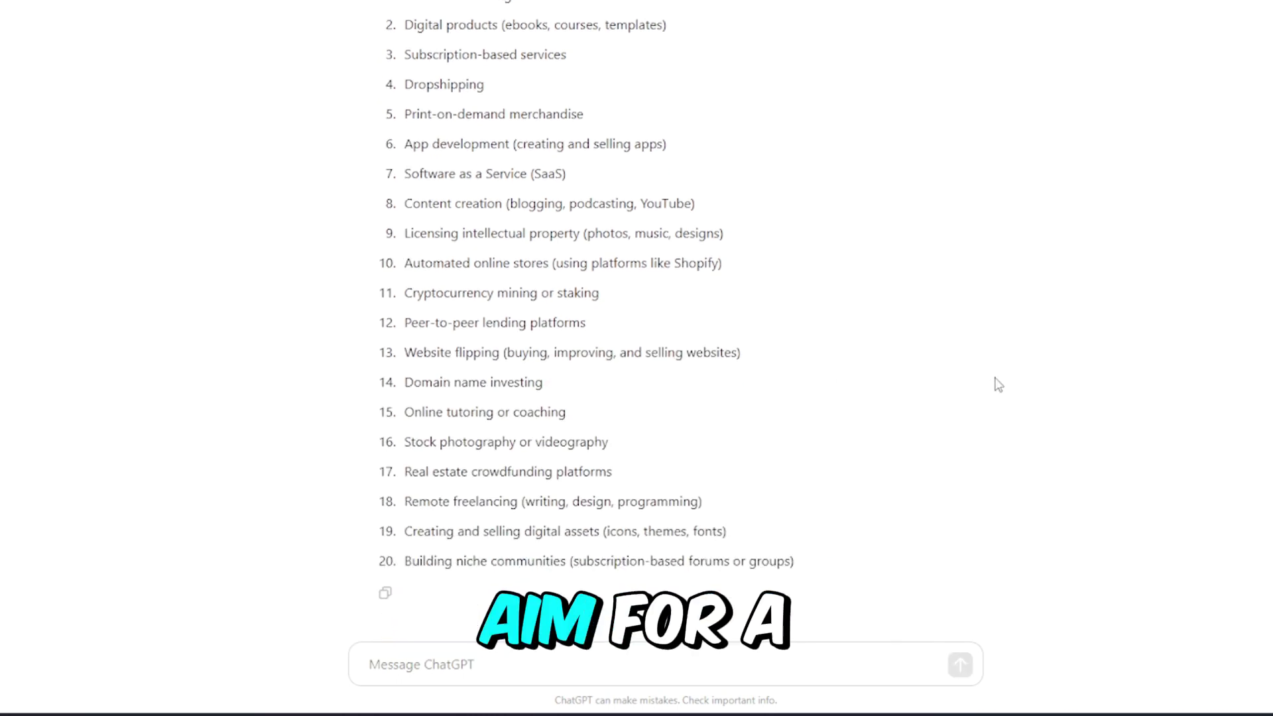
# Review the 20-keyword reply, highlighting items 8–20, the intro, and items 17–20.
pyautogui.moveTo(704, 535); pyautogui.dragTo(522, 202)
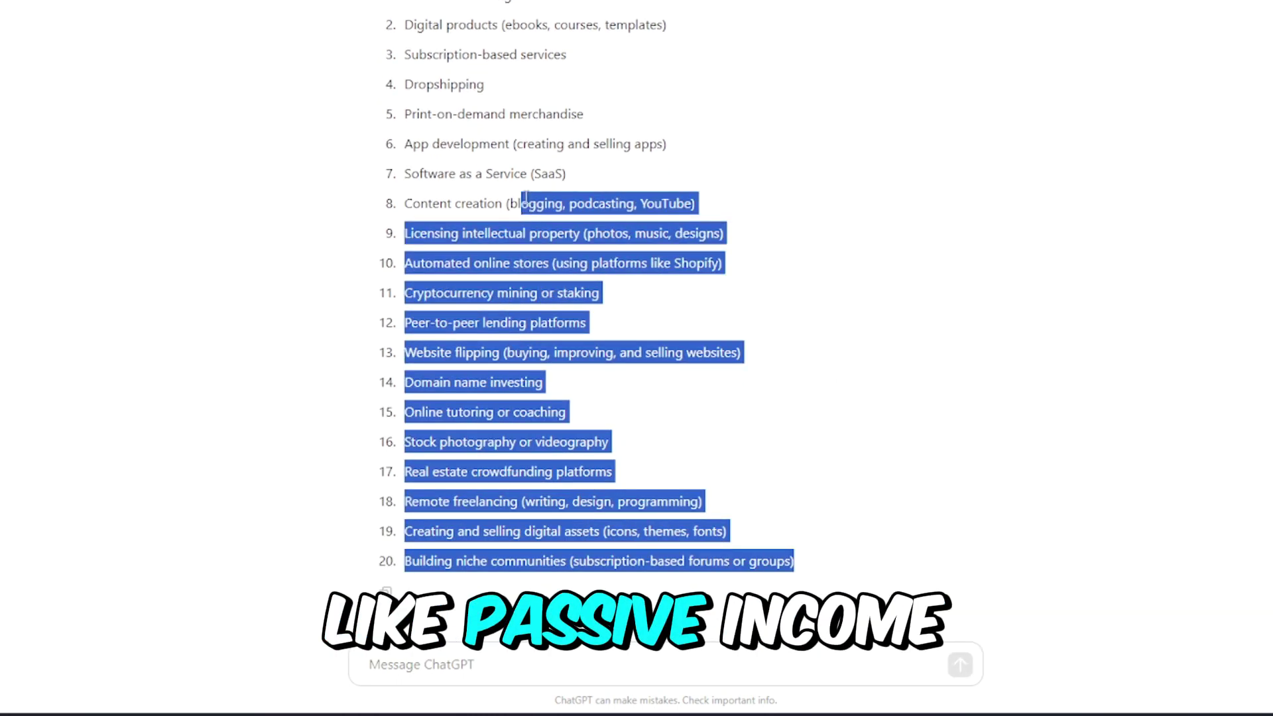
pyautogui.moveTo(508, 142); pyautogui.dragTo(441, 54)
pyautogui.scroll(2, 1145, 251)
pyautogui.scroll(3, 1108, 309)
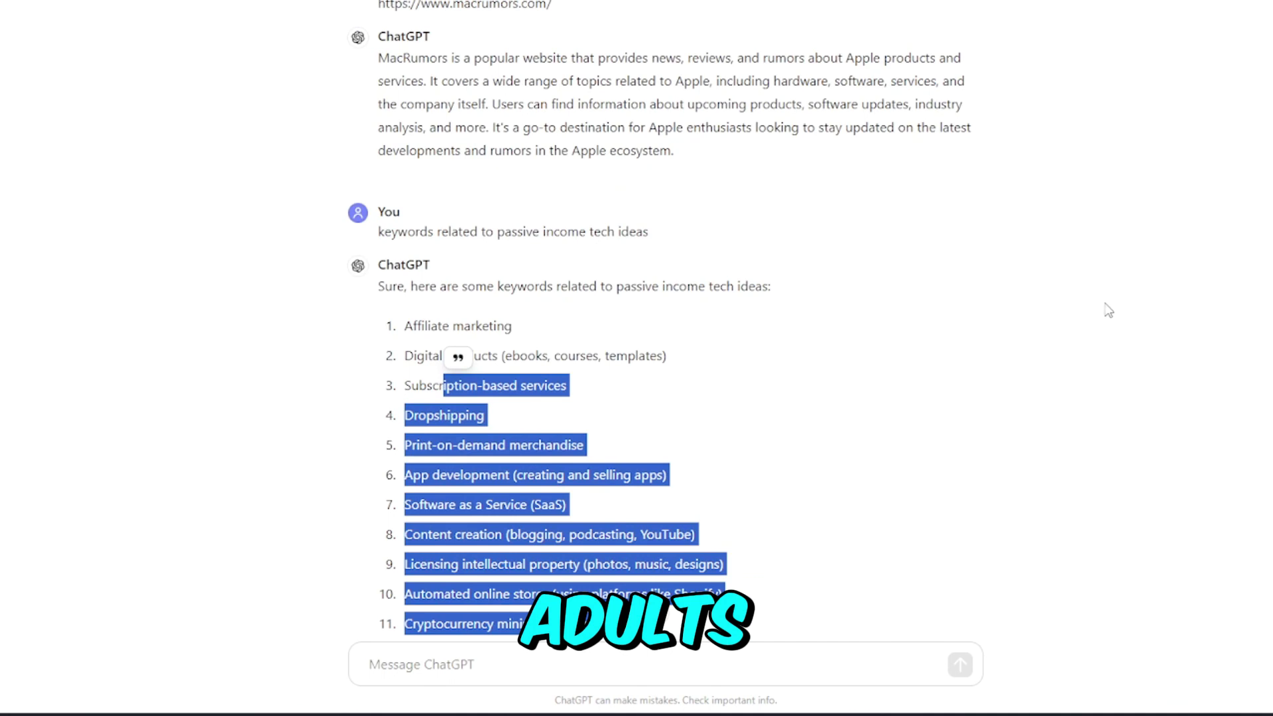
pyautogui.click(645, 310)
pyautogui.moveTo(439, 288); pyautogui.dragTo(597, 289)
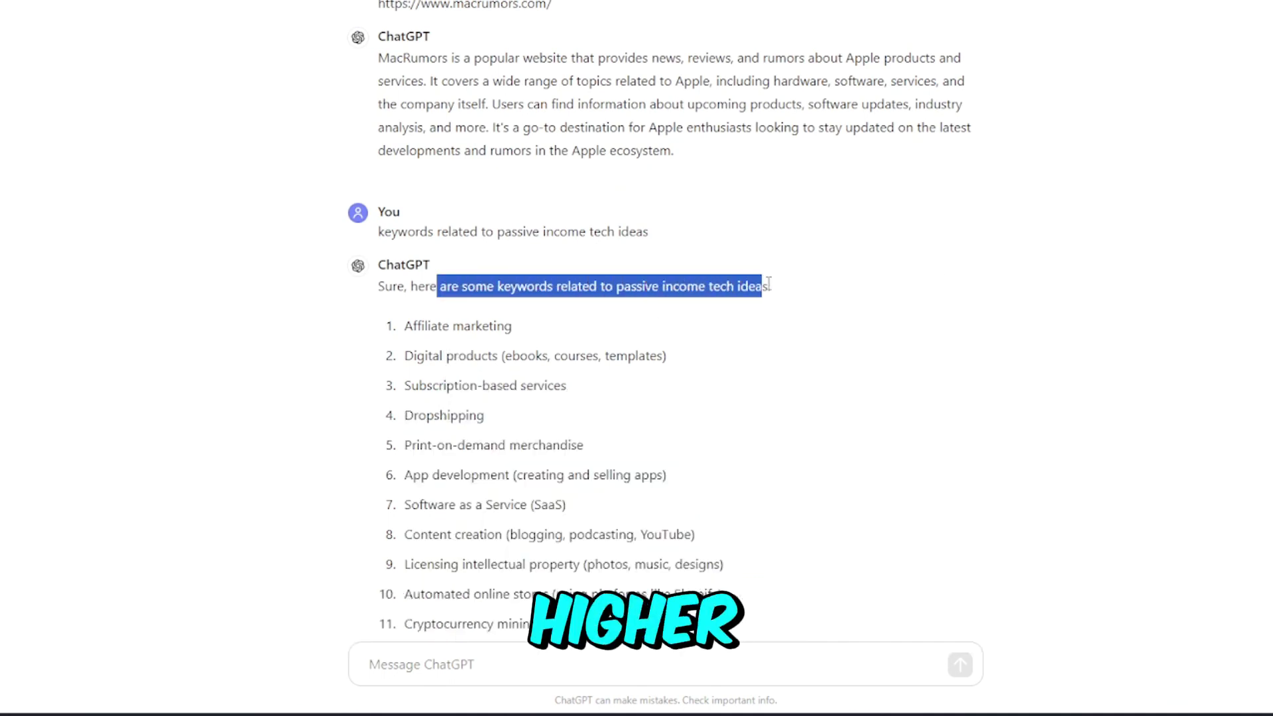
pyautogui.moveTo(768, 285); pyautogui.dragTo(771, 288)
pyautogui.scroll(-1, 765, 293)
pyautogui.scroll(-2, 765, 293)
pyautogui.scroll(-3, 664, 175)
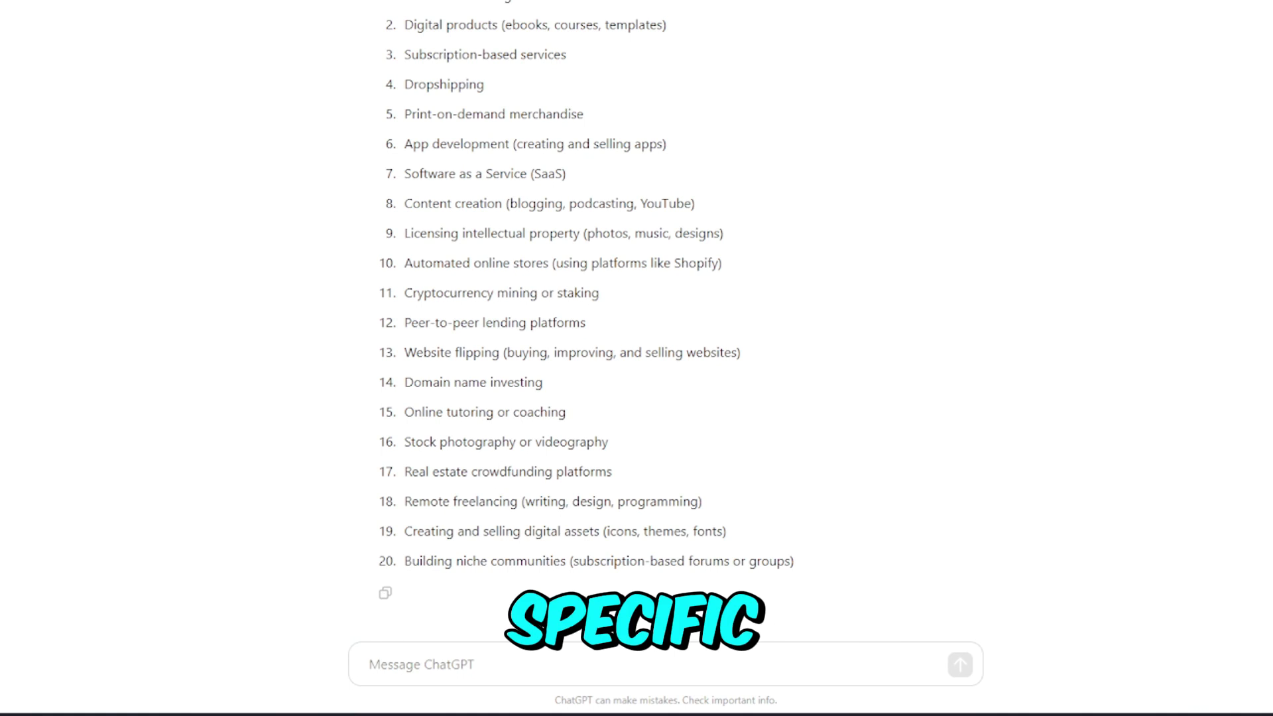
pyautogui.moveTo(812, 567); pyautogui.dragTo(404, 578)
pyautogui.click(758, 546)
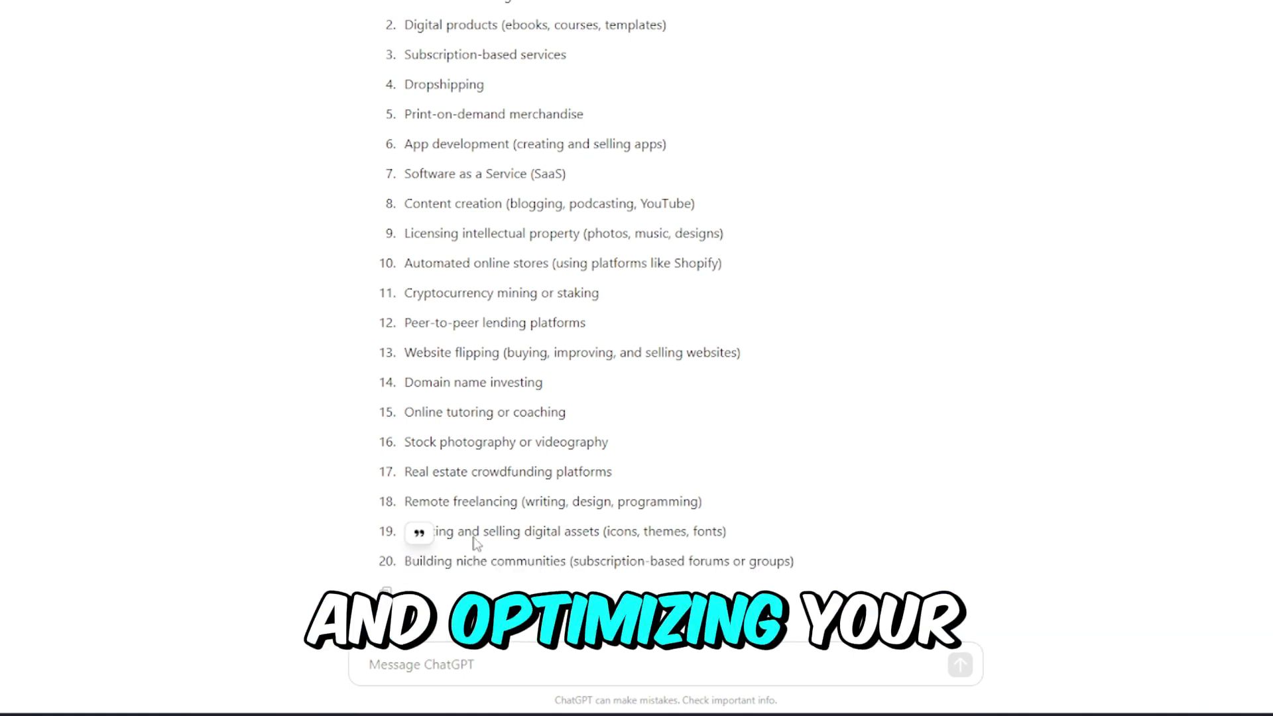
pyautogui.moveTo(801, 569); pyautogui.dragTo(851, 458)
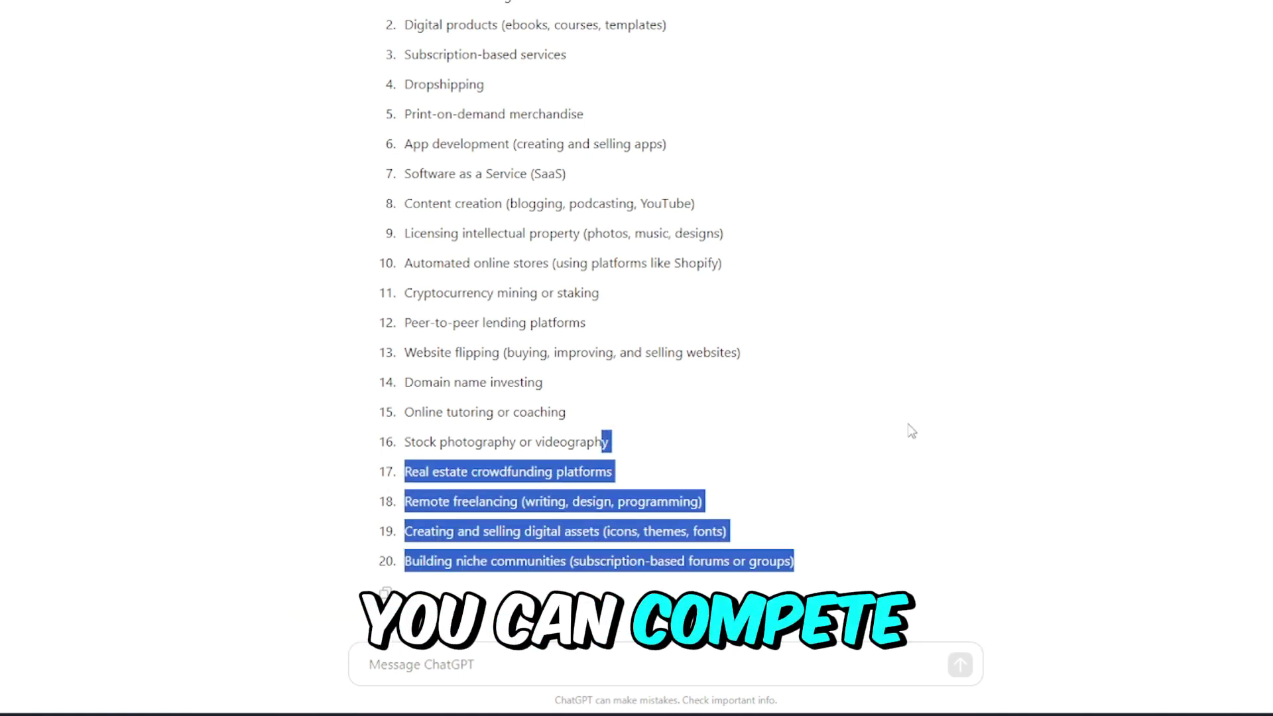
# Clear the highlight on ChatGPT's keyword items 17–20.
pyautogui.click(762, 390)
pyautogui.scroll(4, 984, 34)
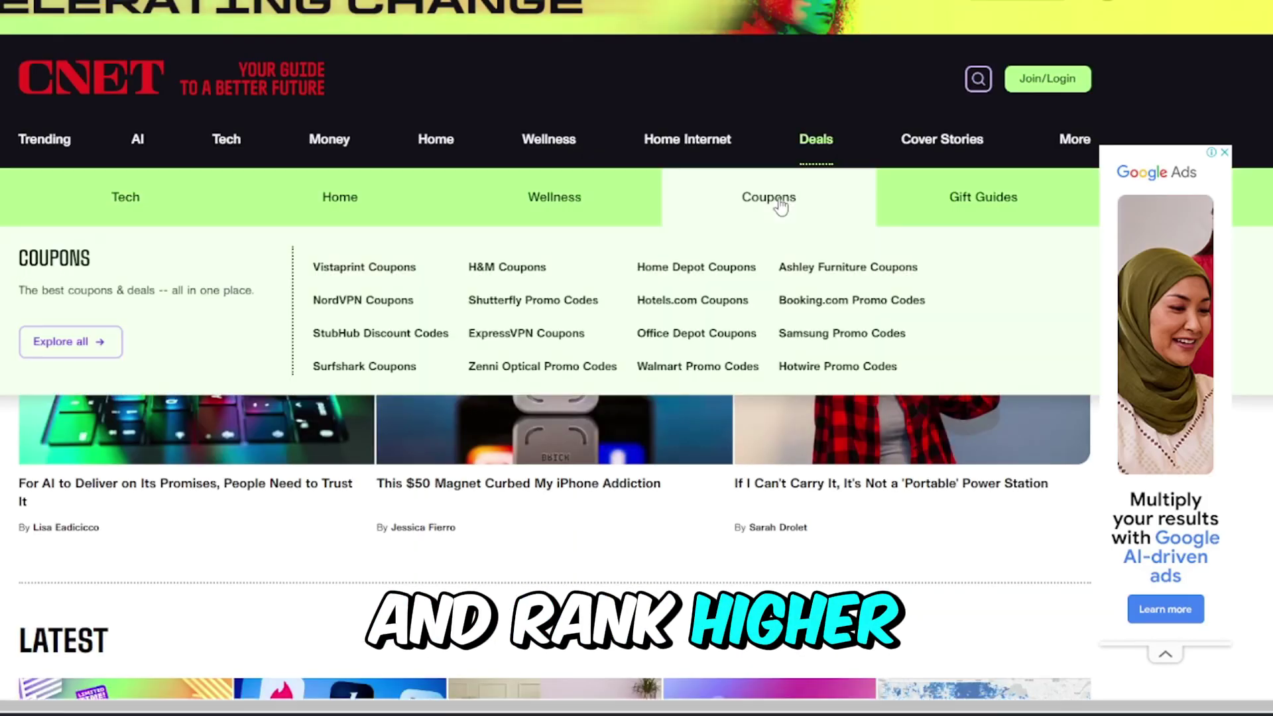
pyautogui.scroll(-3, 782, 214)
pyautogui.scroll(-3, 783, 214)
pyautogui.scroll(-3, 736, 401)
pyautogui.scroll(-3, 735, 402)
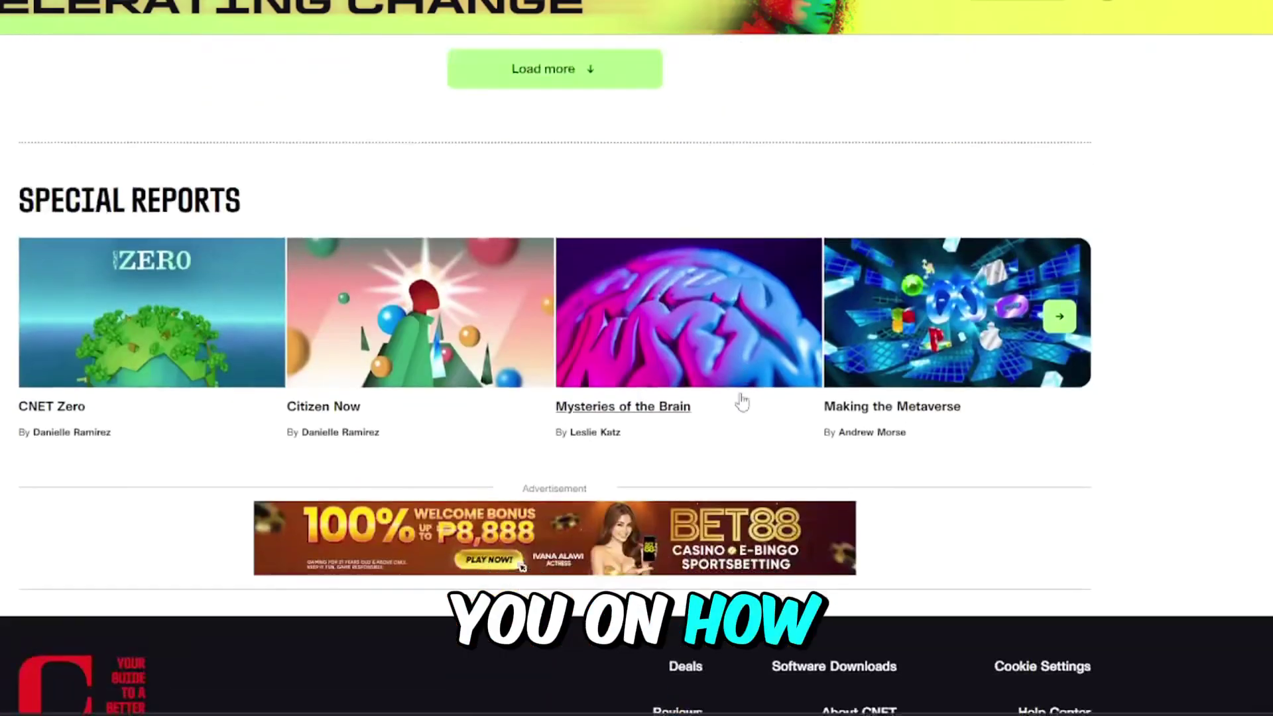
pyautogui.scroll(-3, 735, 401)
pyautogui.scroll(4, 736, 401)
pyautogui.scroll(3, 735, 402)
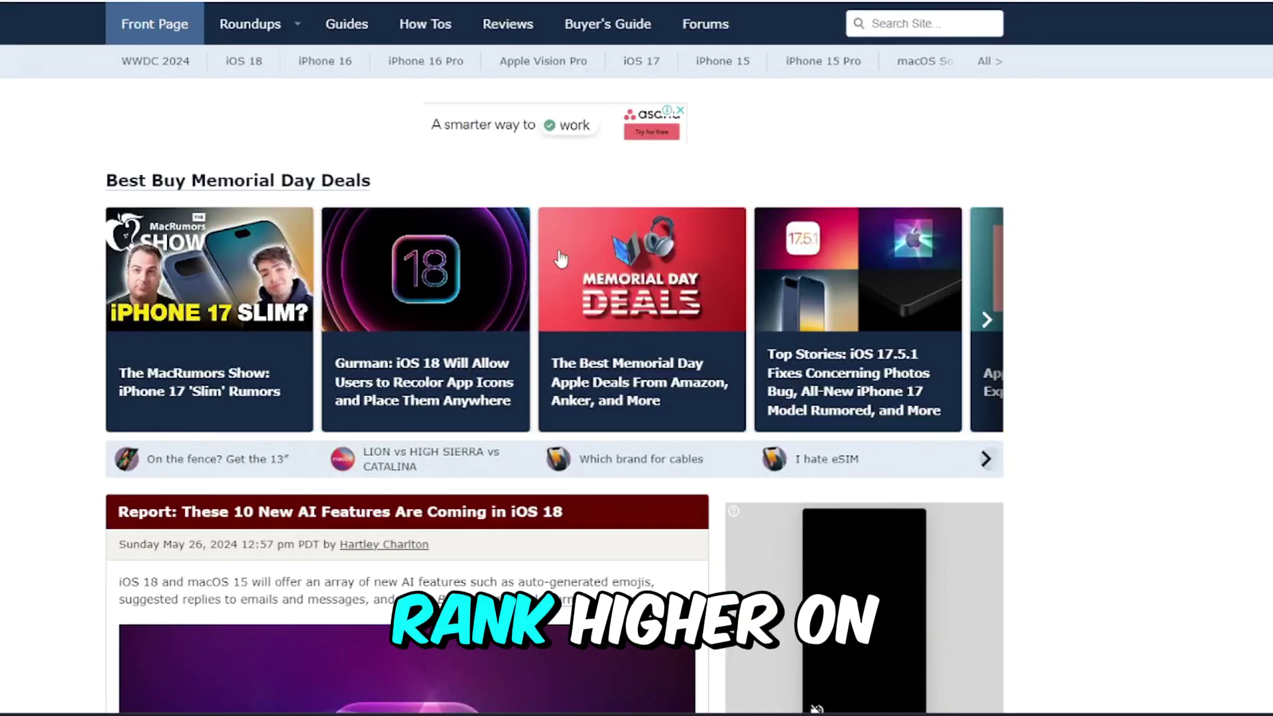
pyautogui.scroll(-3, 822, 276)
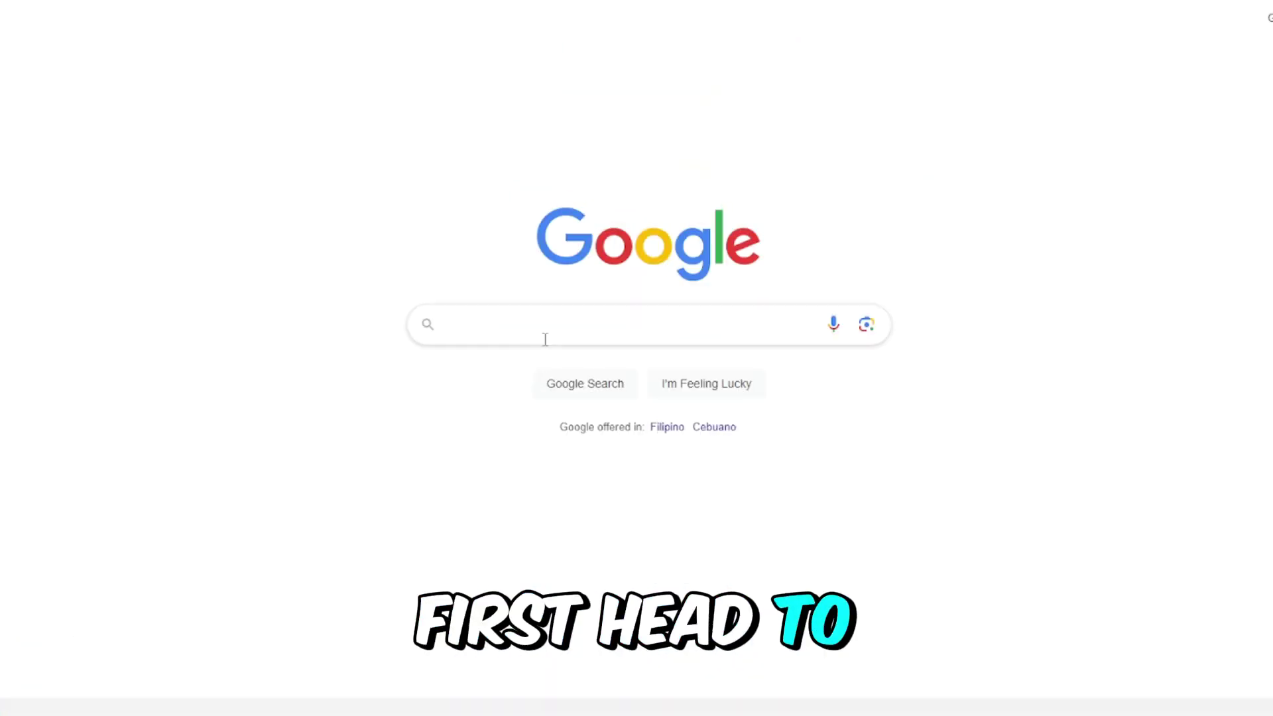
# Run a Google search for 'passive income'.
pyautogui.click(550, 323)
pyautogui.write('pas')
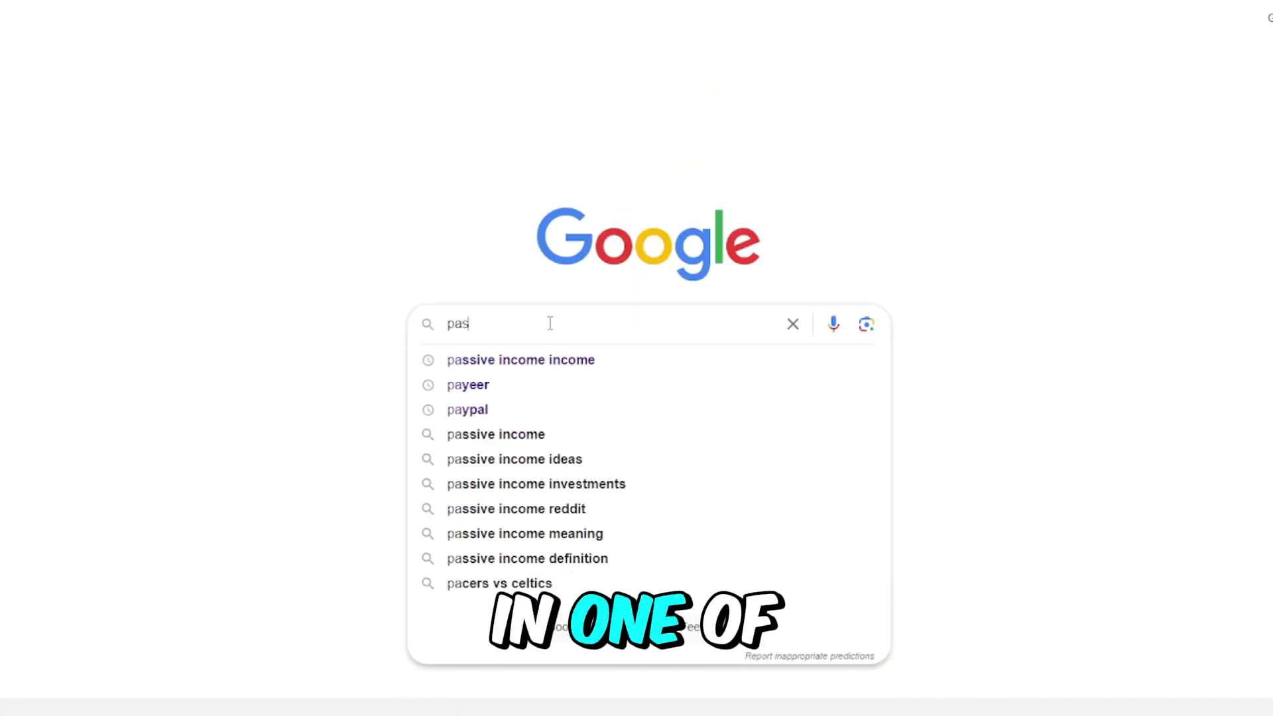
pyautogui.write('sive income')
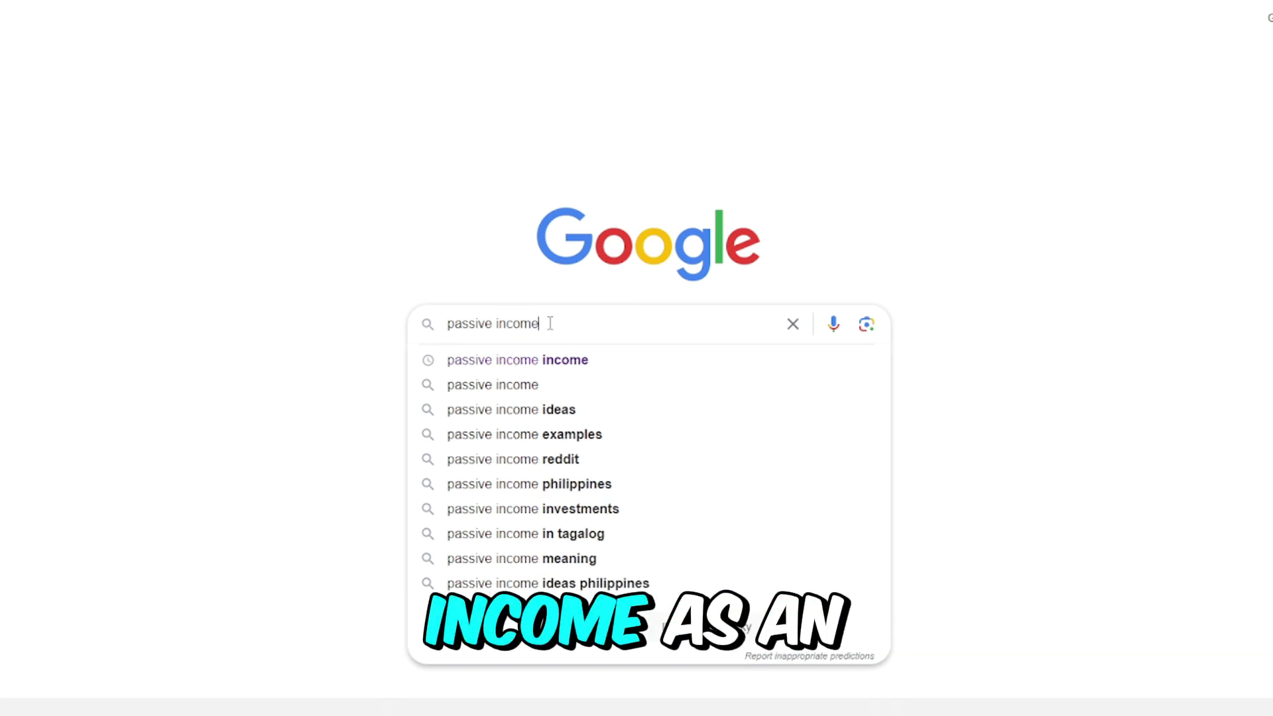
pyautogui.press('Return')
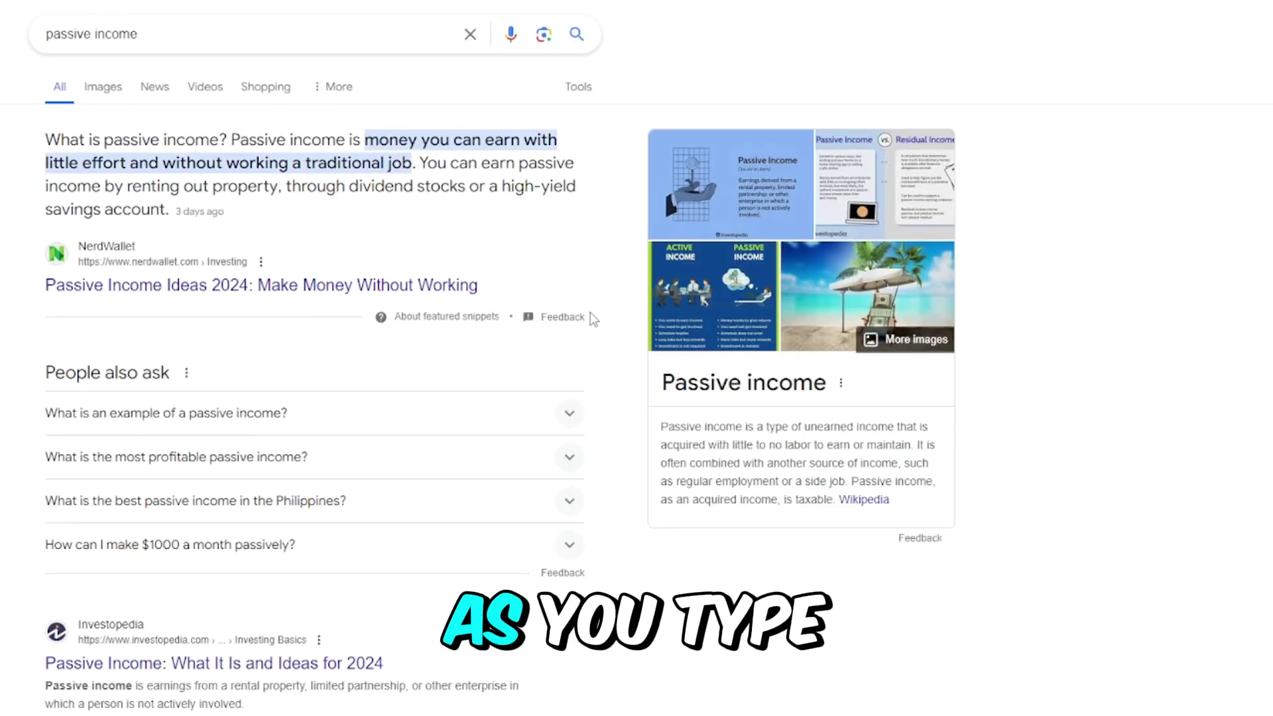
pyautogui.scroll(-2, 257, 185)
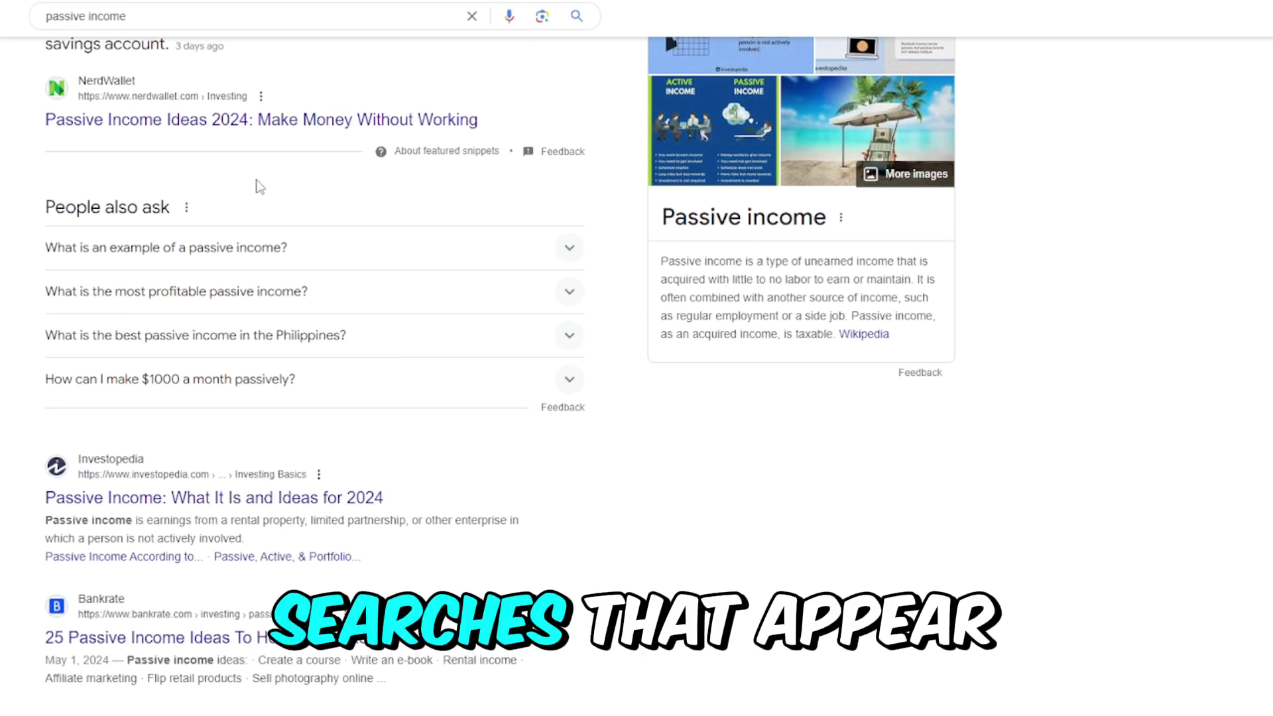
pyautogui.scroll(2, 279, 252)
pyautogui.scroll(-2, 464, 318)
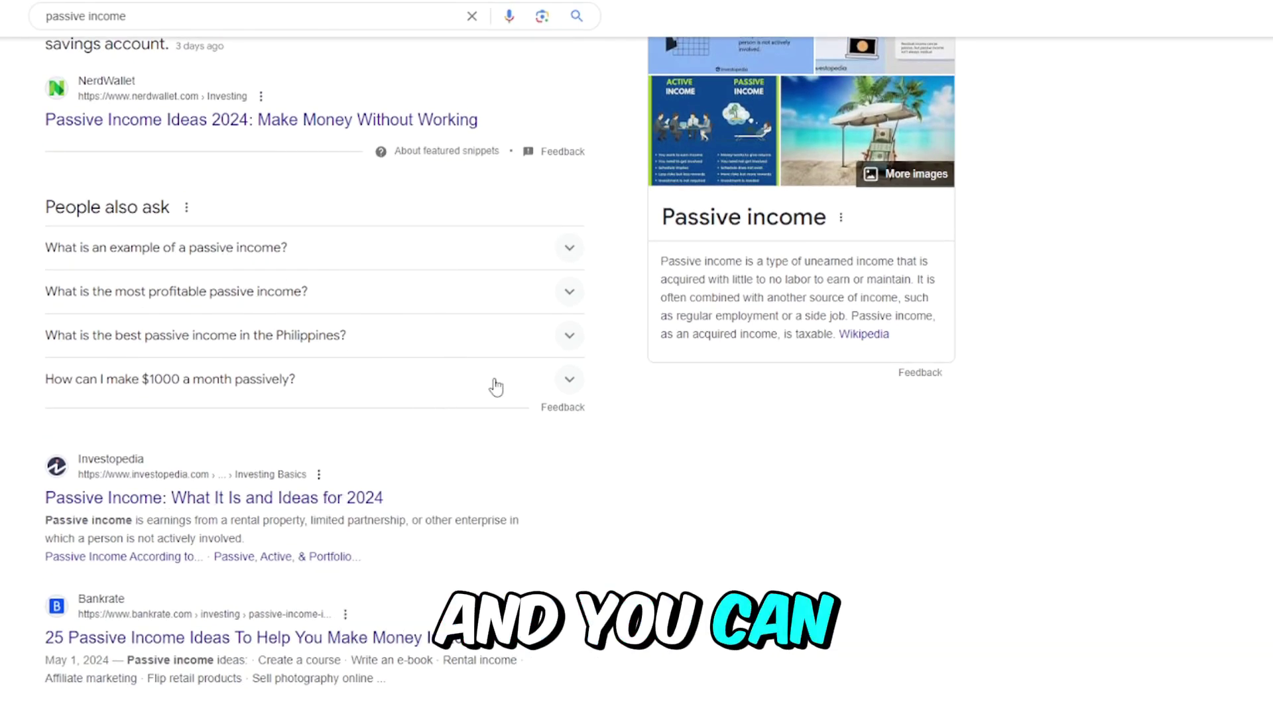
pyautogui.scroll(-3, 560, 455)
pyautogui.scroll(-1, 372, 418)
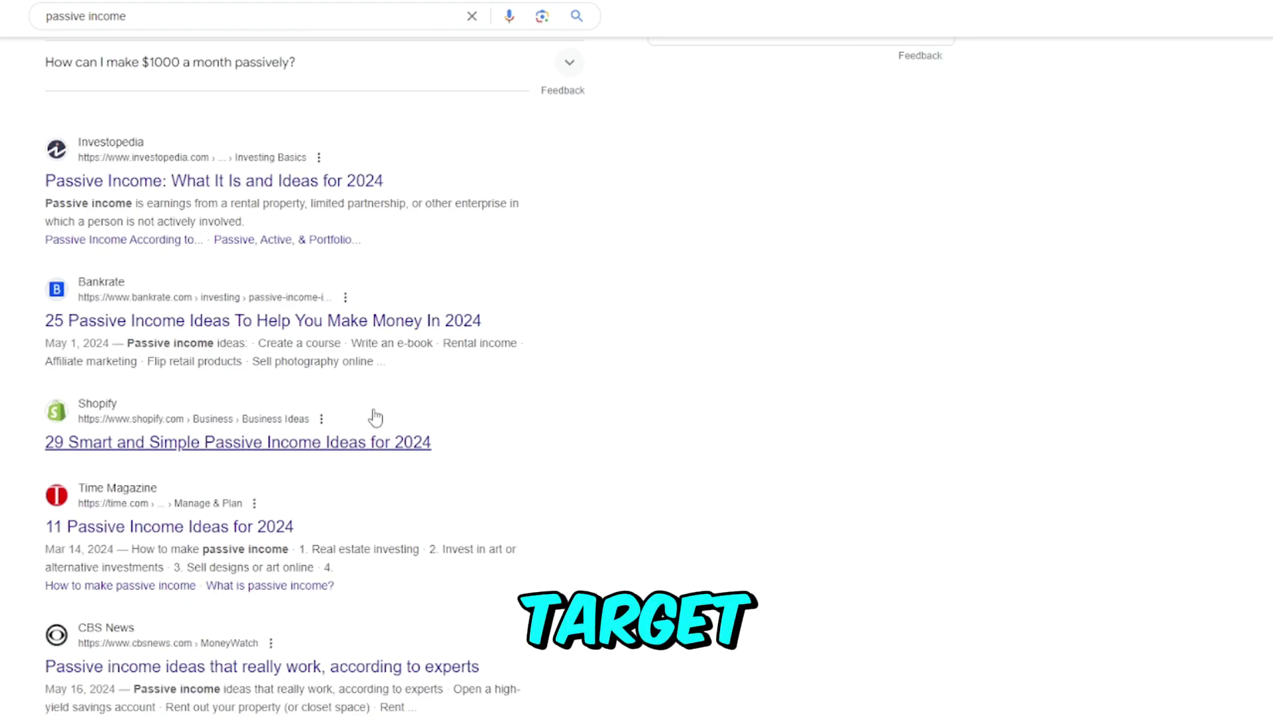
pyautogui.scroll(2, 445, 401)
pyautogui.scroll(4, 445, 401)
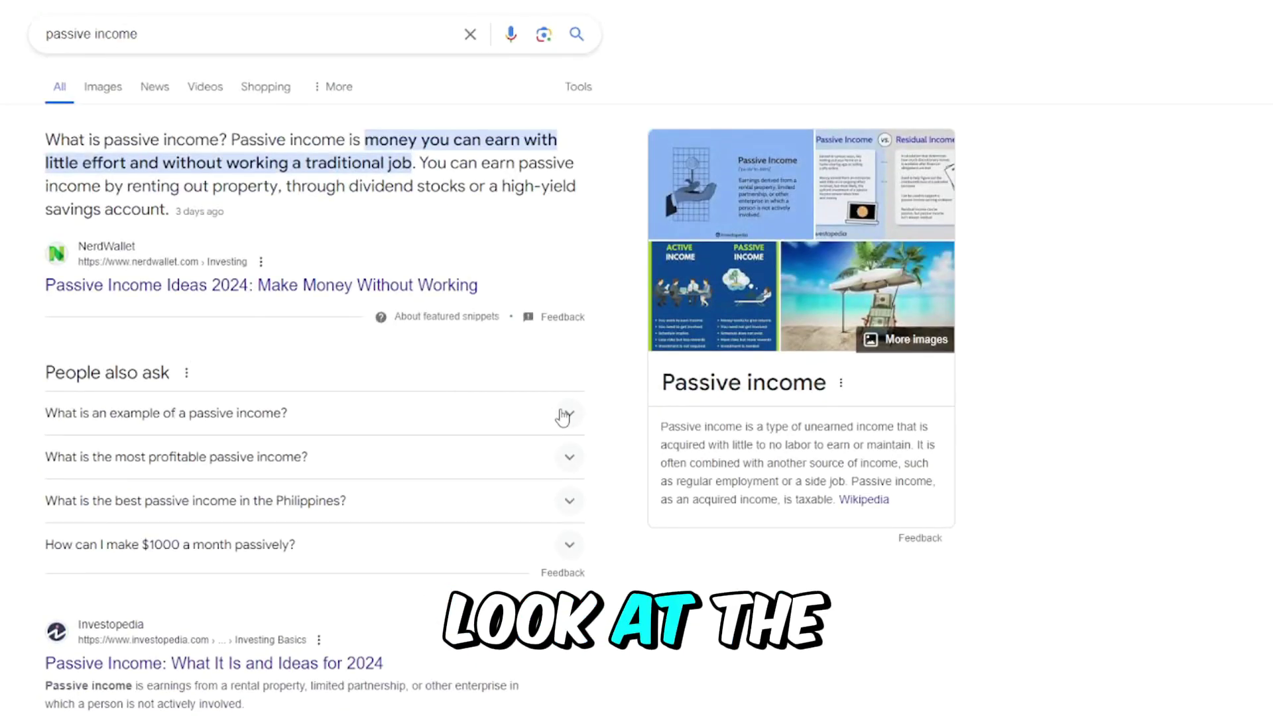
# Expand answers on passive income examples, most profitable options and best Philippine options, then zoom in.
pyautogui.click(562, 416)
pyautogui.scroll(-2, 253, 365)
pyautogui.scroll(-1, 174, 251)
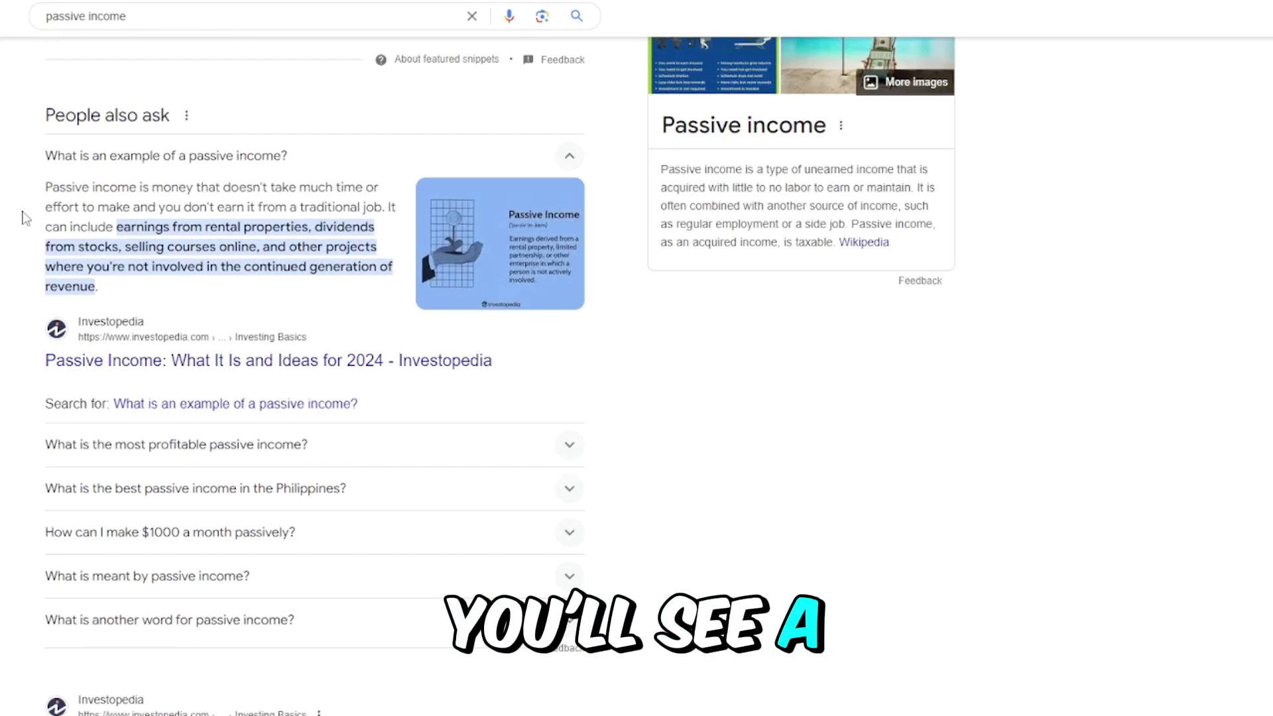
pyautogui.scroll(-2, 229, 265)
pyautogui.click(419, 305)
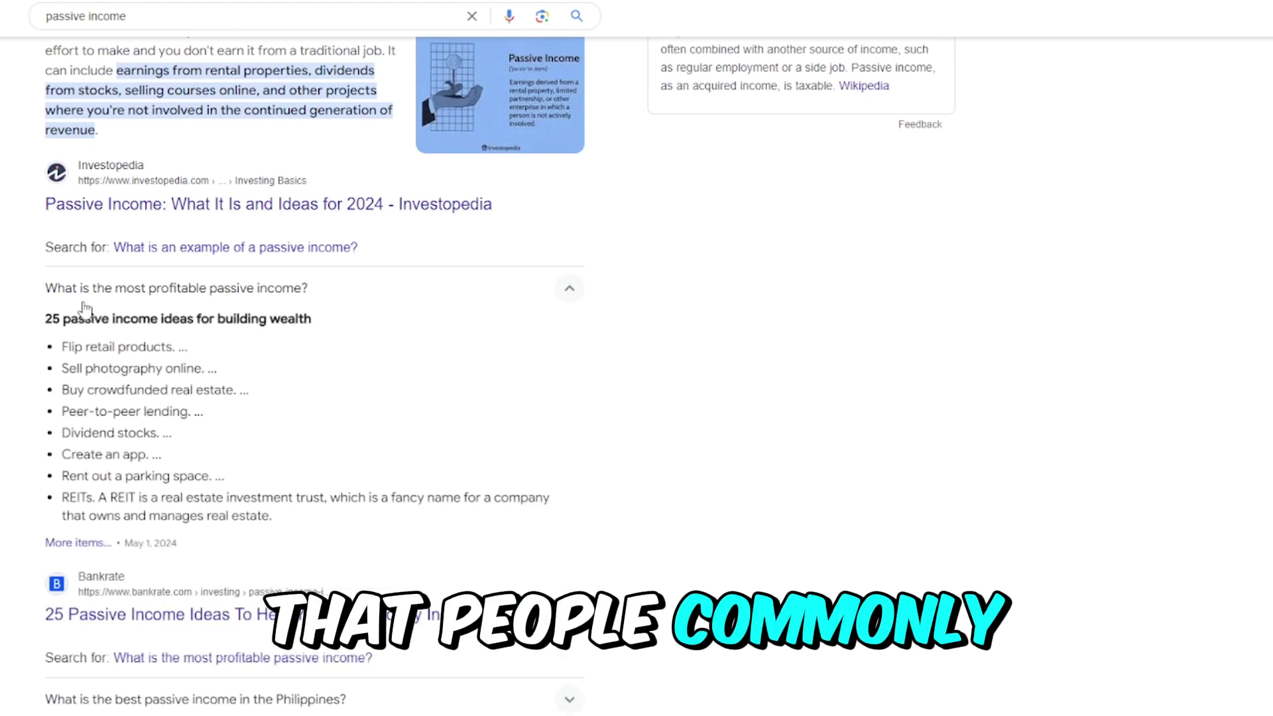
pyautogui.scroll(-2, 540, 265)
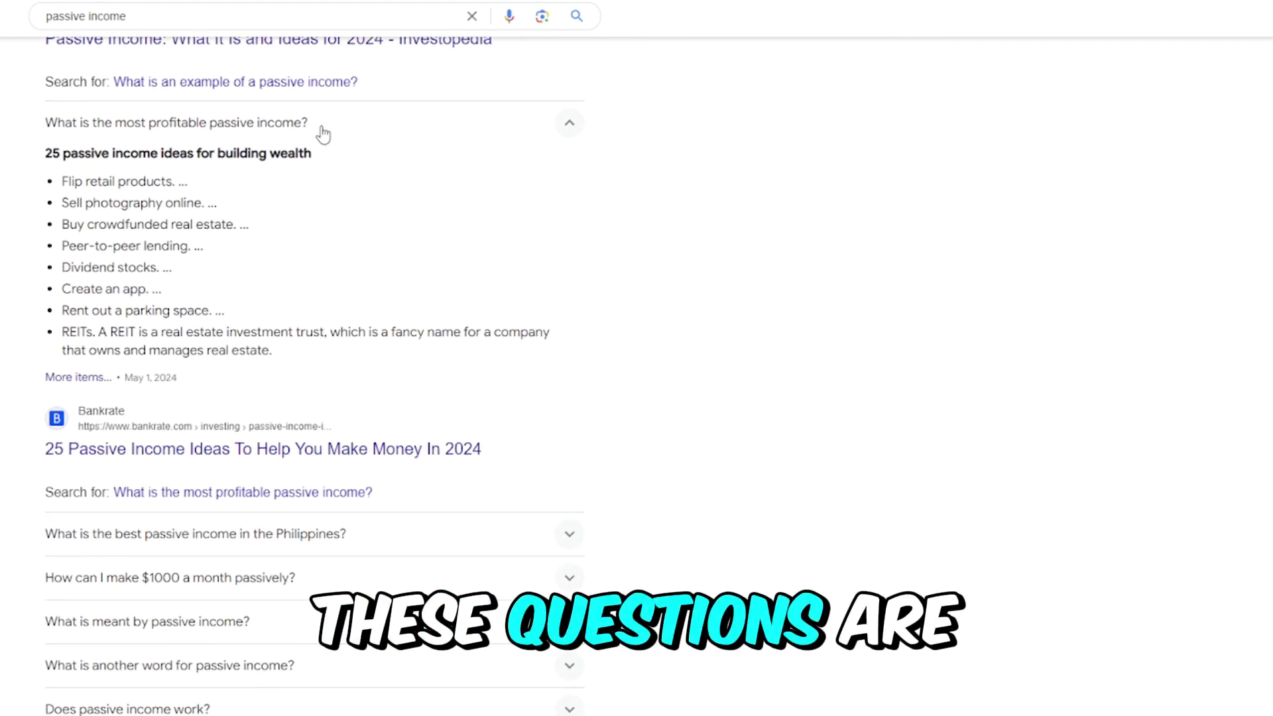
pyautogui.scroll(-2, 315, 372)
pyautogui.click(572, 372)
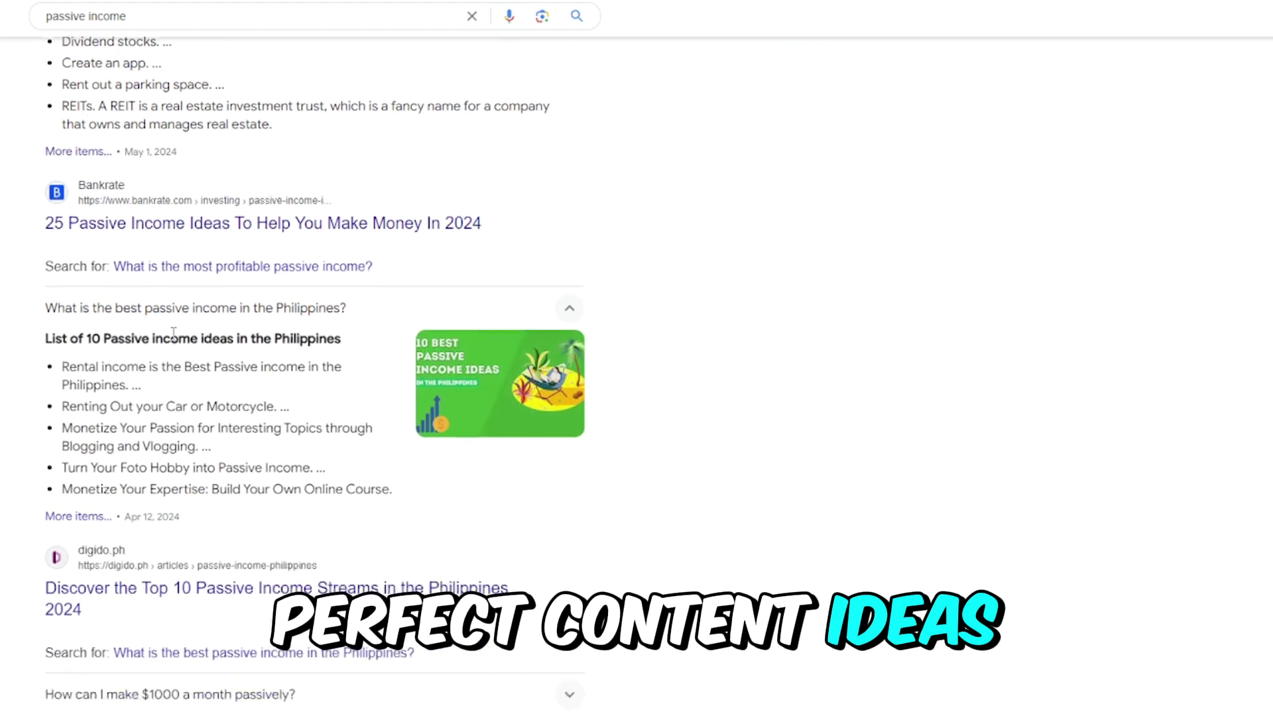
pyautogui.scroll(-5, 244, 305)
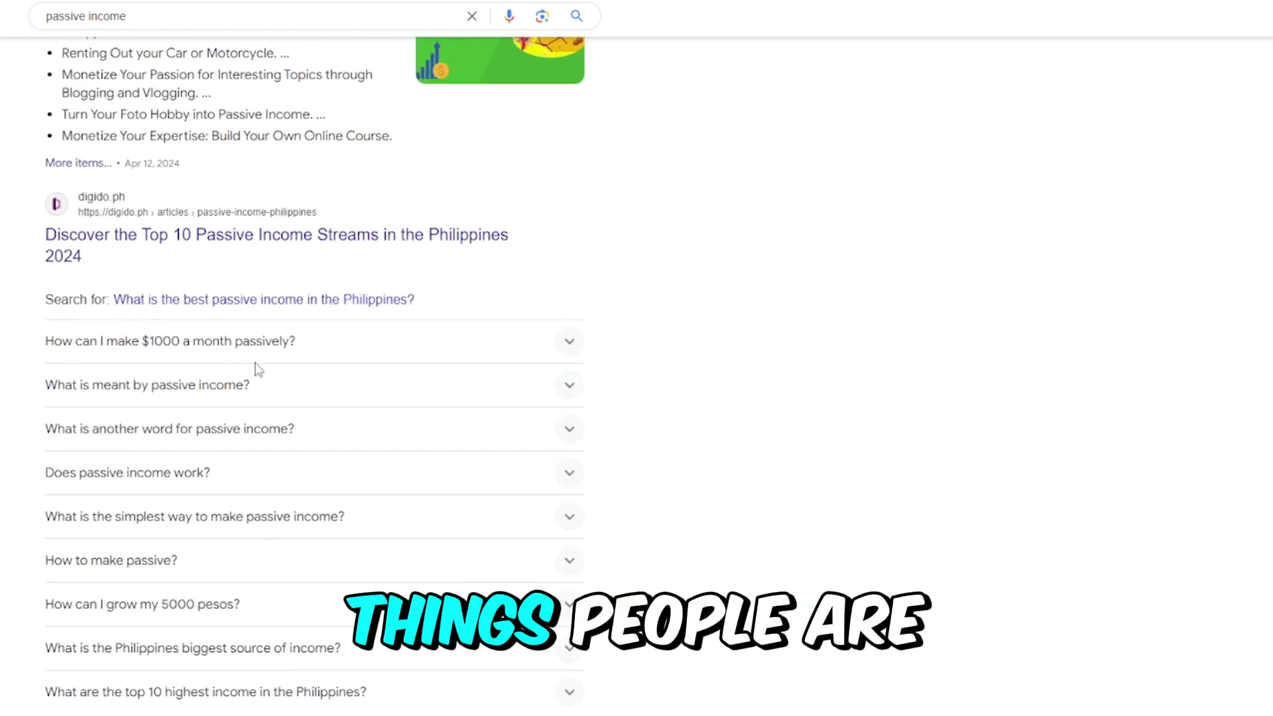
pyautogui.scroll(-3, 501, 389)
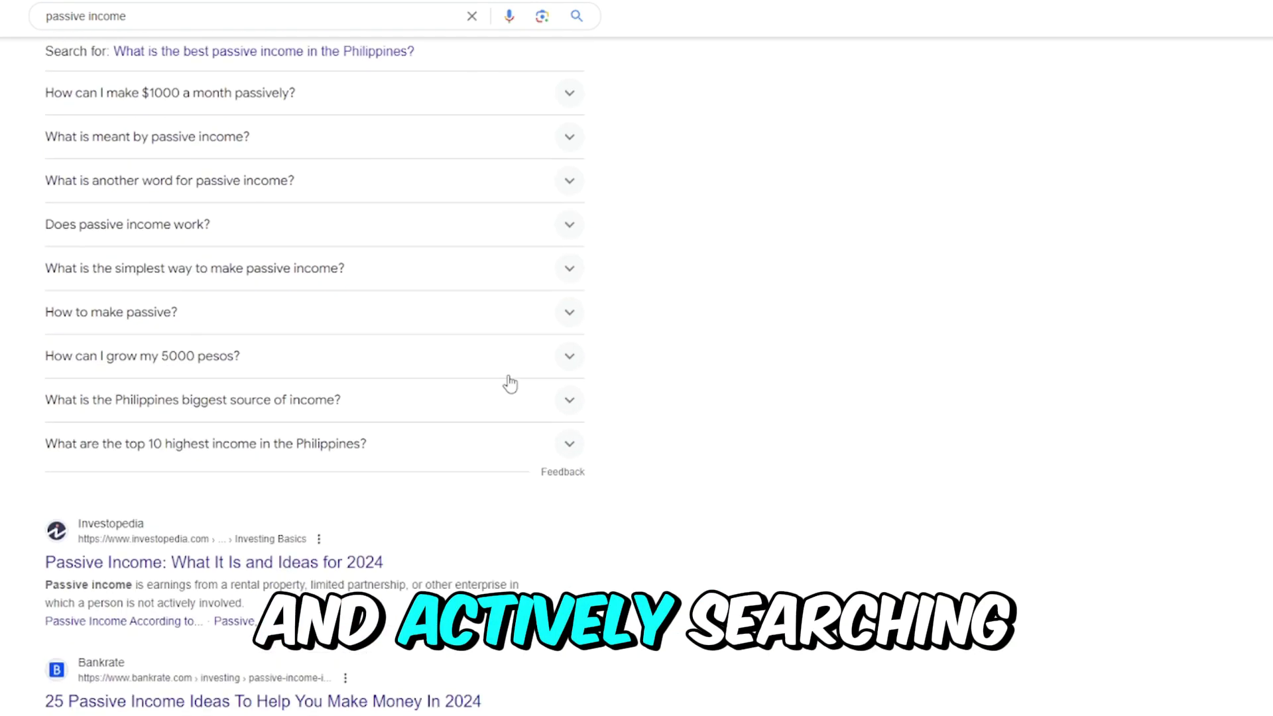
pyautogui.scroll(-2, 385, 374)
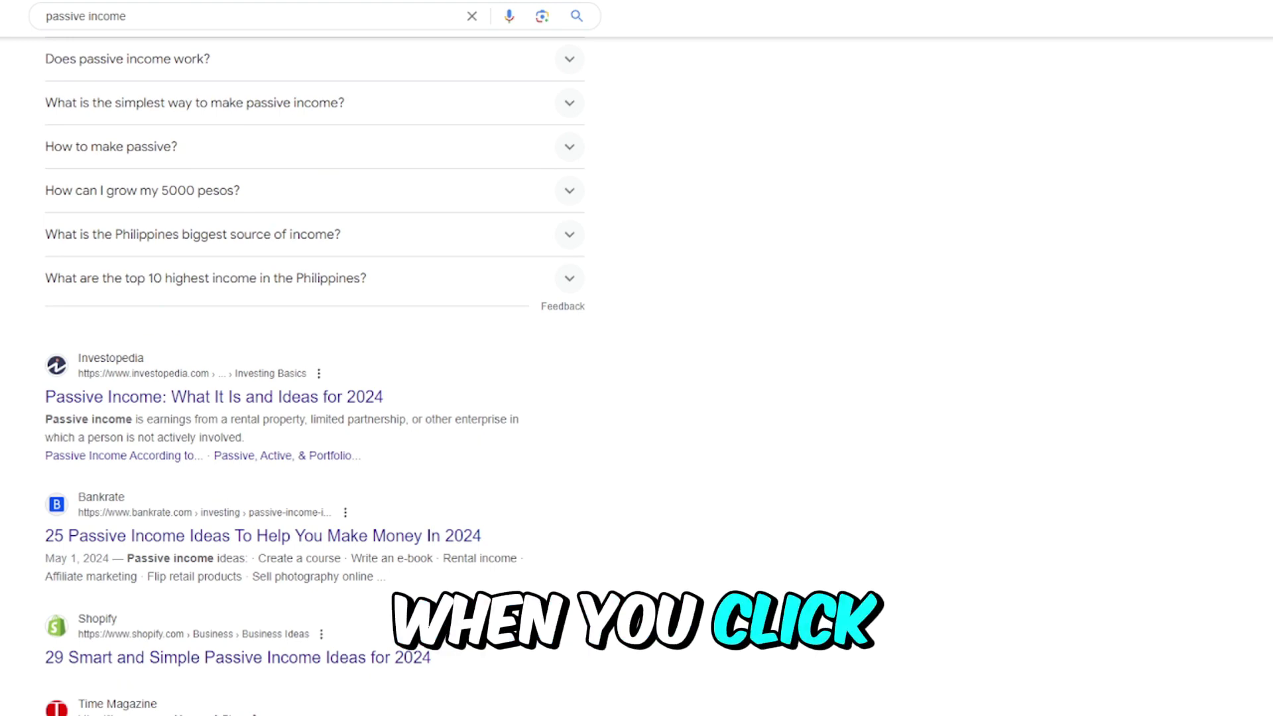
pyautogui.hotkey('alt', 'f')
pyautogui.hotkey('ctrl', '+')
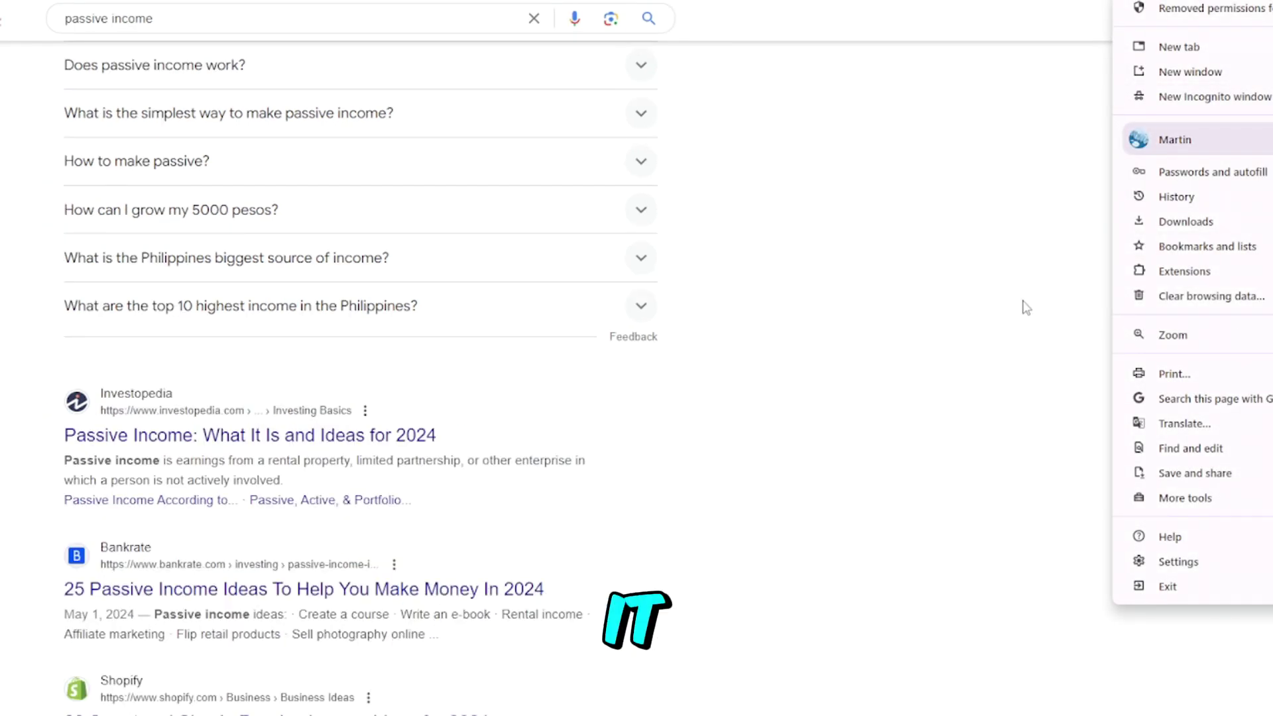
pyautogui.click(829, 289)
pyautogui.scroll(2, 804, 338)
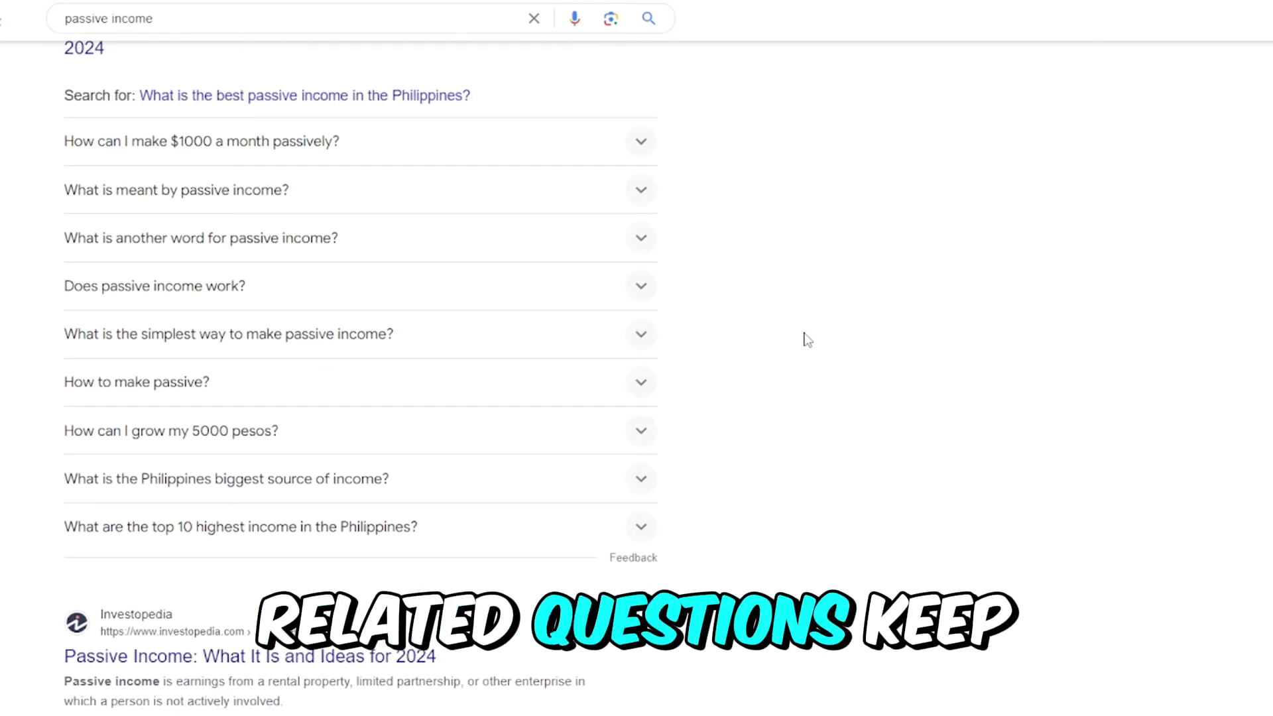
pyautogui.scroll(-2, 332, 264)
# Expand answers on the Philippines' biggest income source, poor-or-rich status and profitable industries.
pyautogui.click(333, 261)
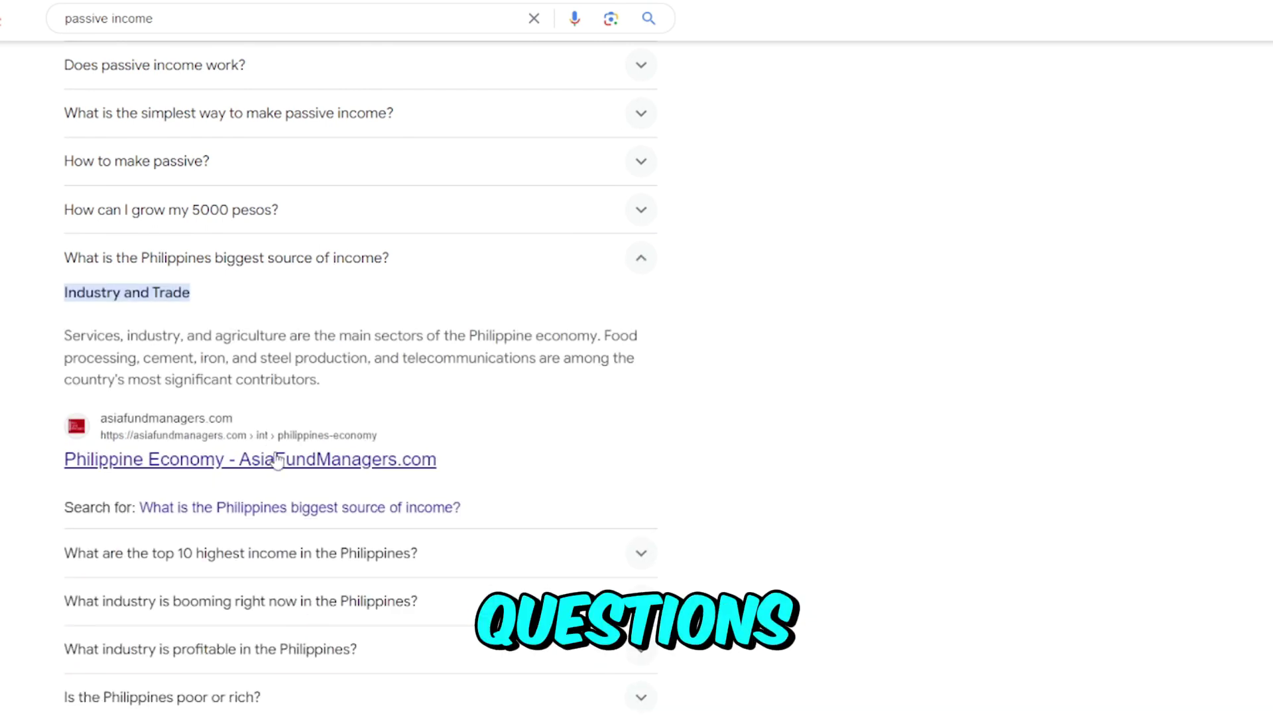
pyautogui.click(647, 263)
pyautogui.scroll(-2, 627, 332)
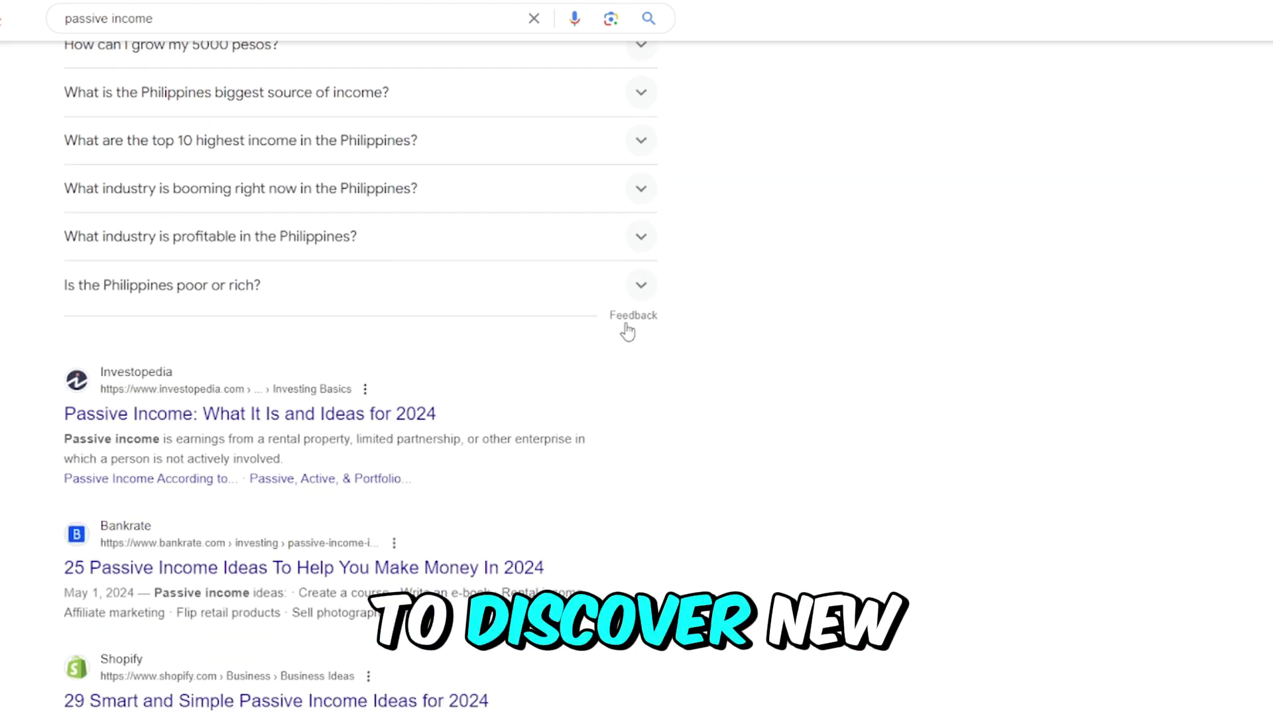
pyautogui.click(644, 289)
pyautogui.scroll(2, 597, 339)
pyautogui.click(638, 401)
pyautogui.scroll(-3, 868, 425)
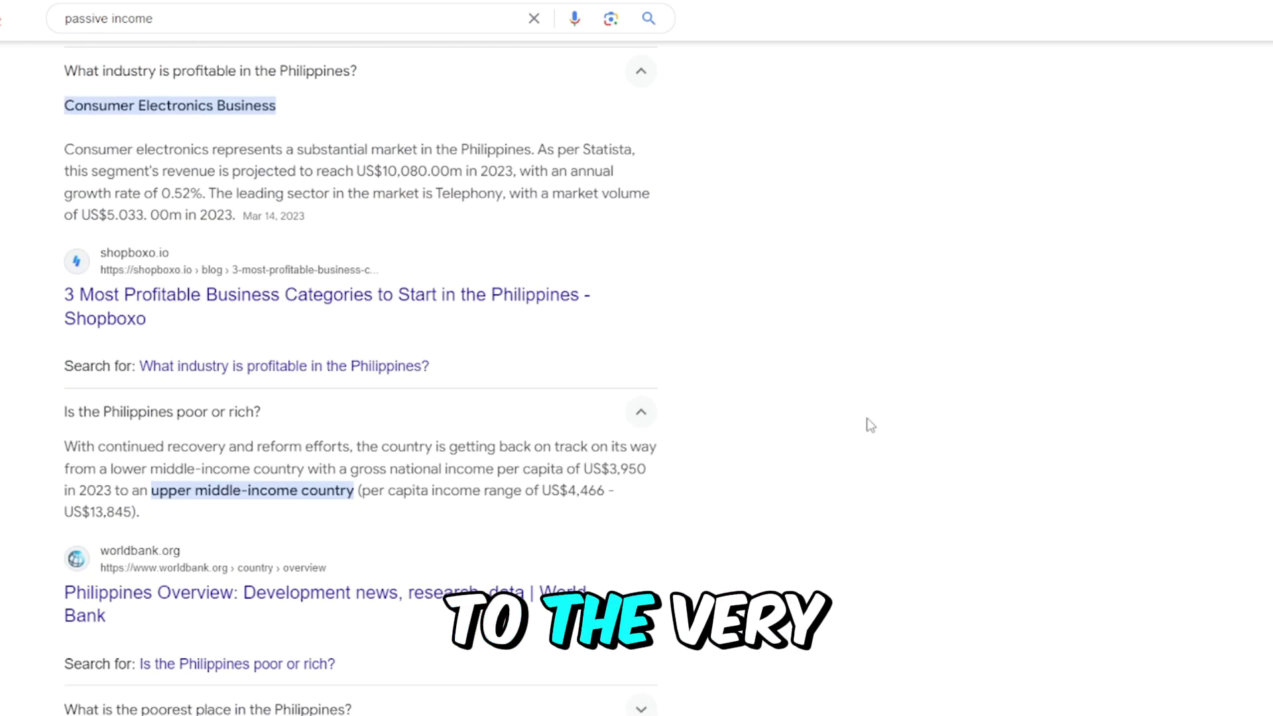
pyautogui.scroll(-5, 868, 425)
pyautogui.scroll(-5, 870, 425)
pyautogui.scroll(-5, 872, 425)
pyautogui.scroll(-4, 876, 425)
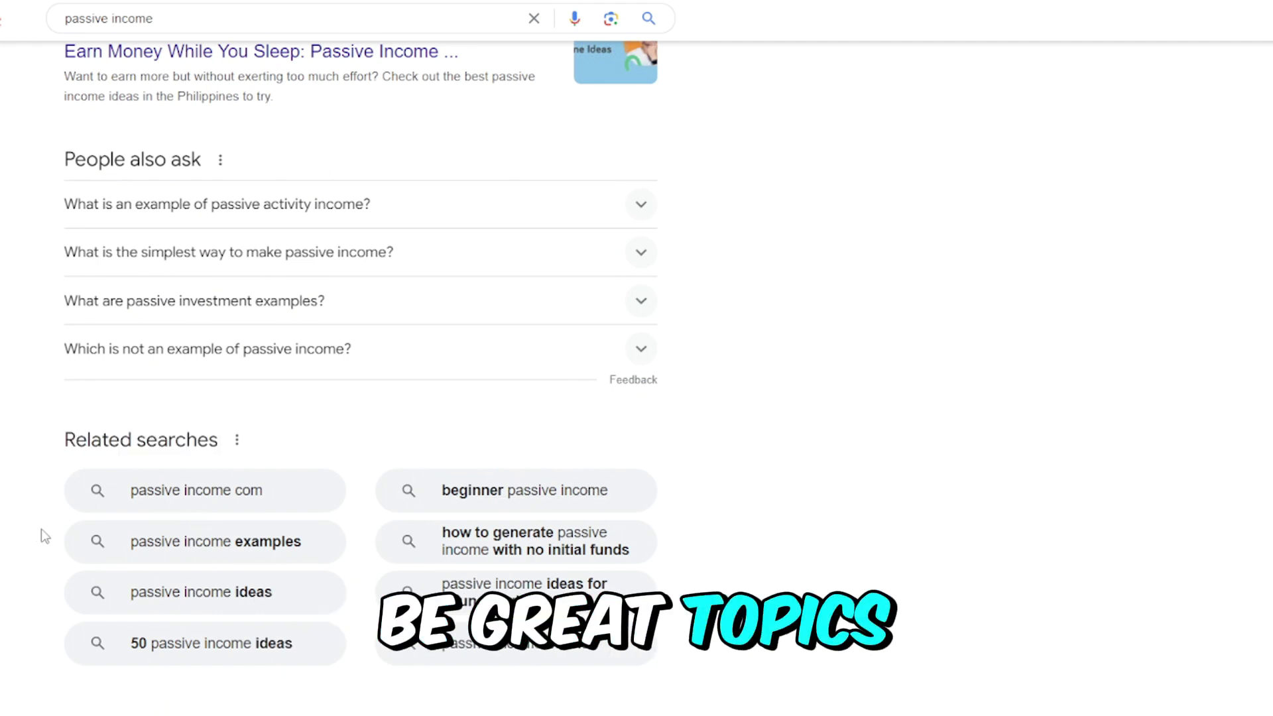
pyautogui.scroll(-3, 620, 515)
pyautogui.scroll(2, 650, 500)
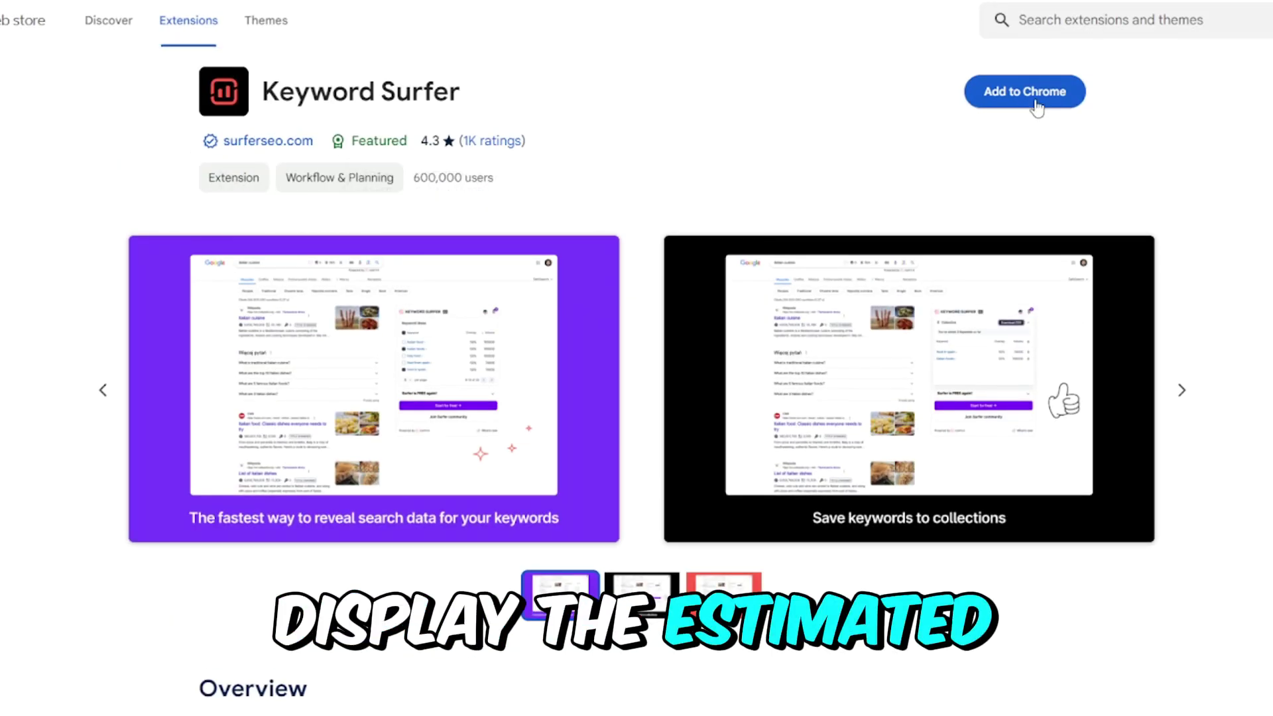
# Confirm adding the Keyword Surfer extension to Chrome.
pyautogui.click(704, 139)
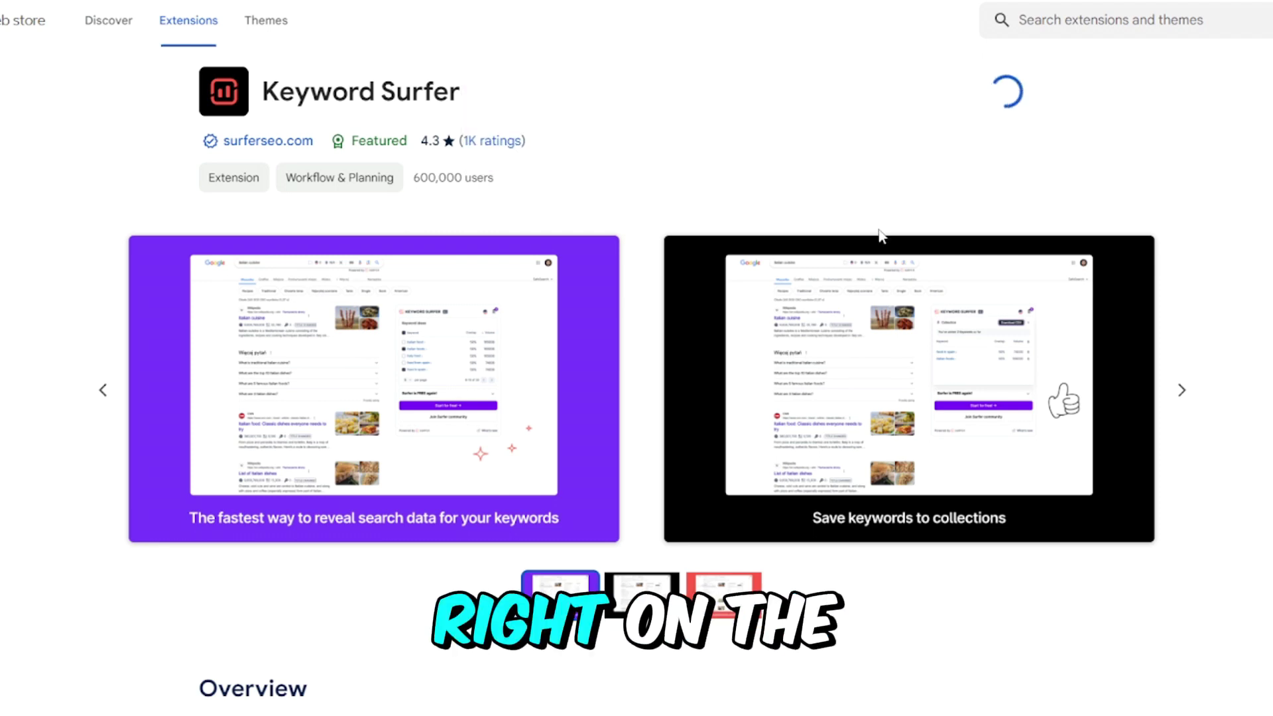
pyautogui.scroll(-2, 569, 220)
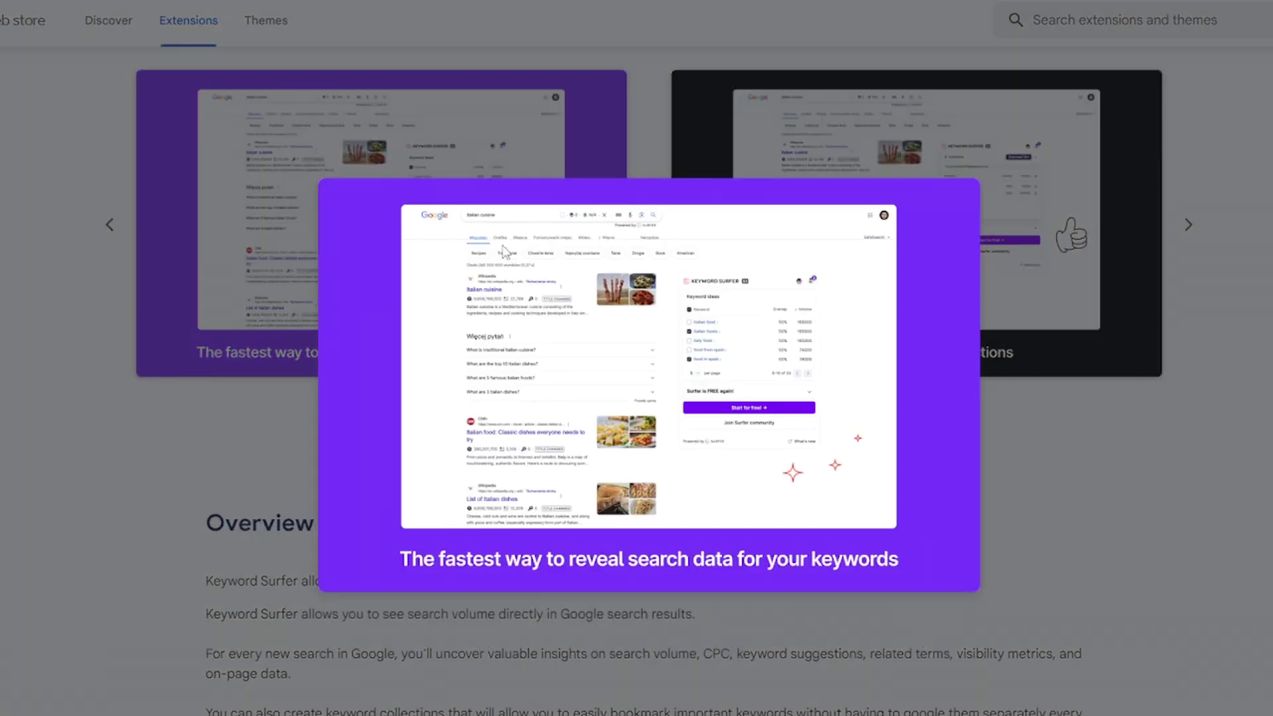
pyautogui.scroll(-1, 861, 344)
pyautogui.scroll(-3, 140, 369)
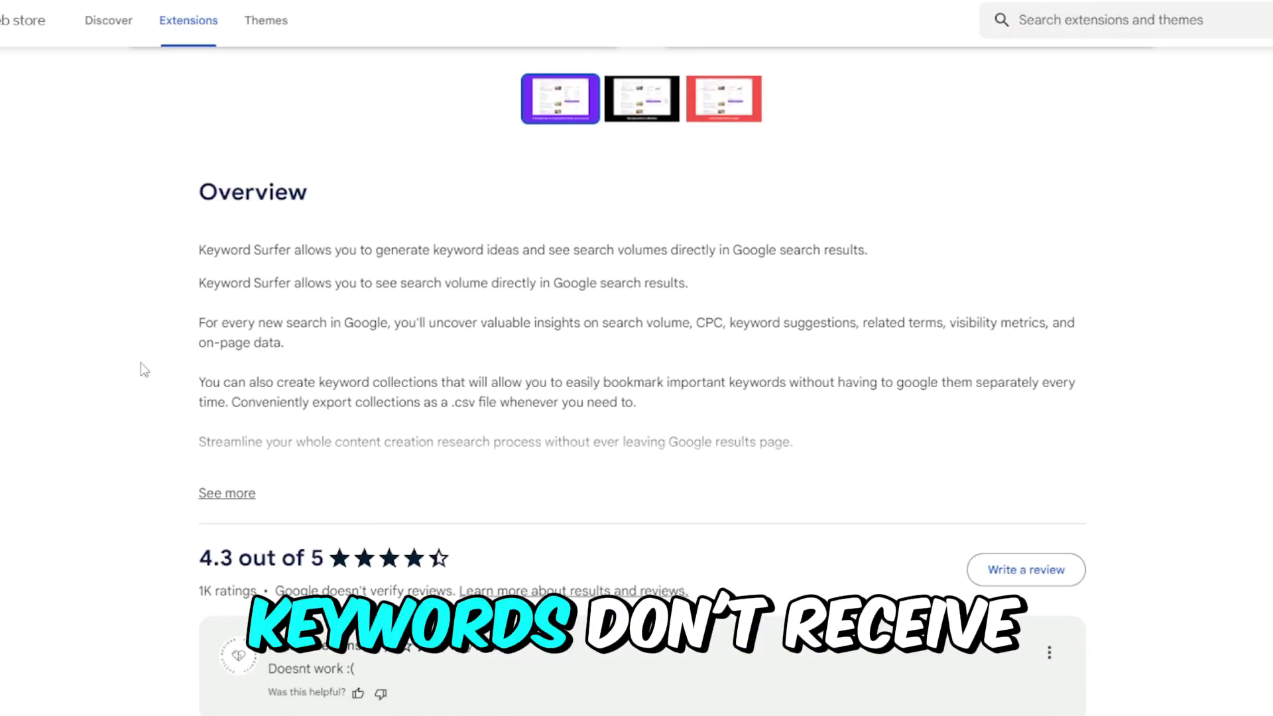
pyautogui.scroll(-2, 418, 341)
pyautogui.scroll(5, 843, 375)
pyautogui.scroll(3, 844, 375)
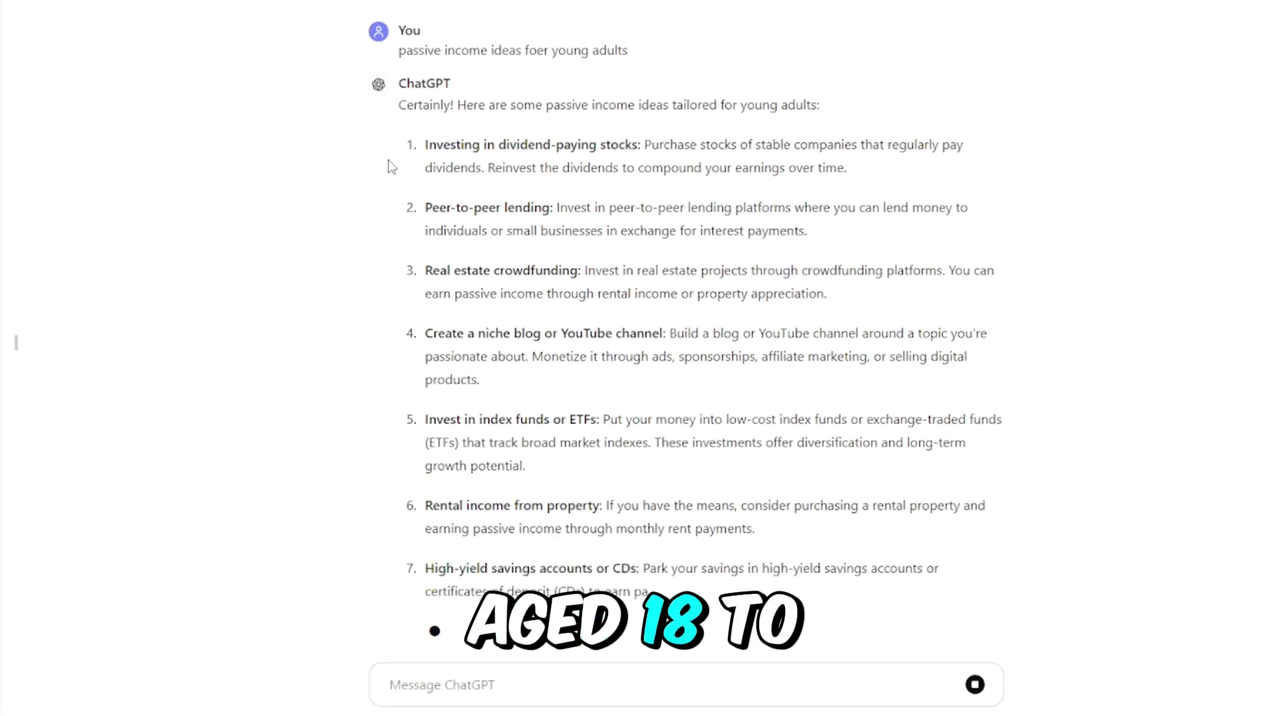
pyautogui.moveTo(388, 168); pyautogui.dragTo(892, 566)
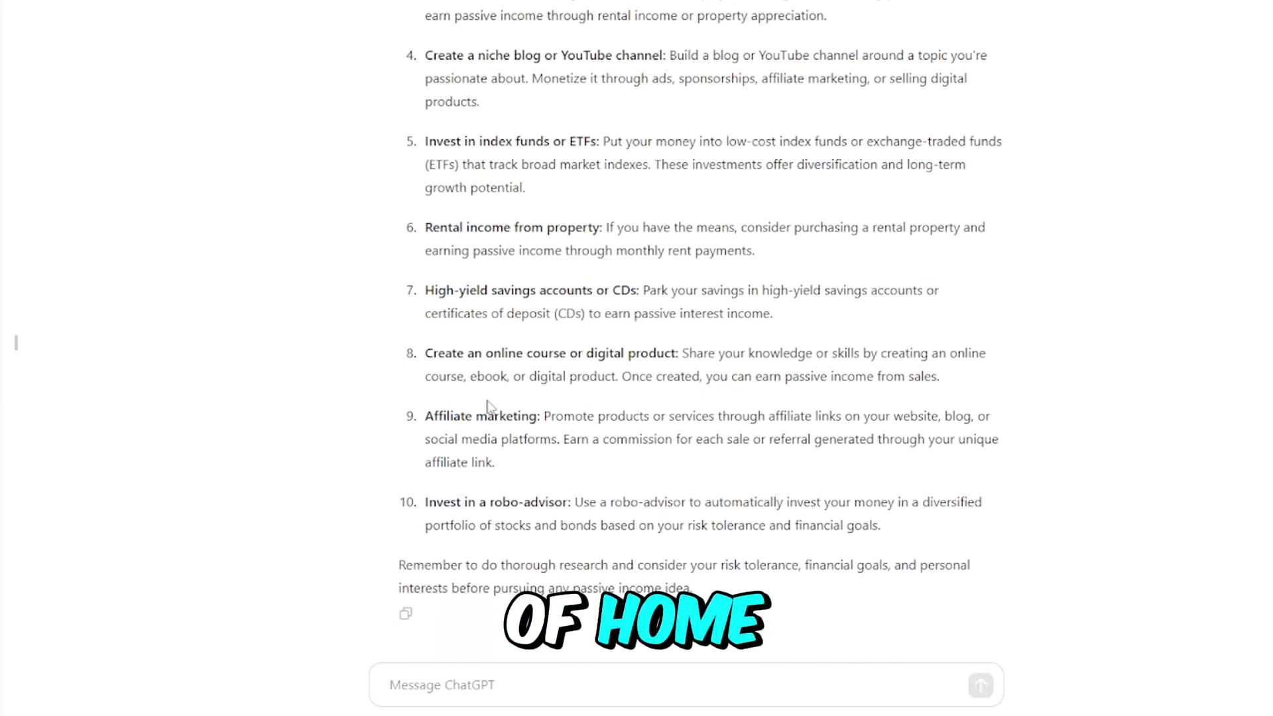
pyautogui.scroll(3, 765, 353)
pyautogui.scroll(-1, 764, 352)
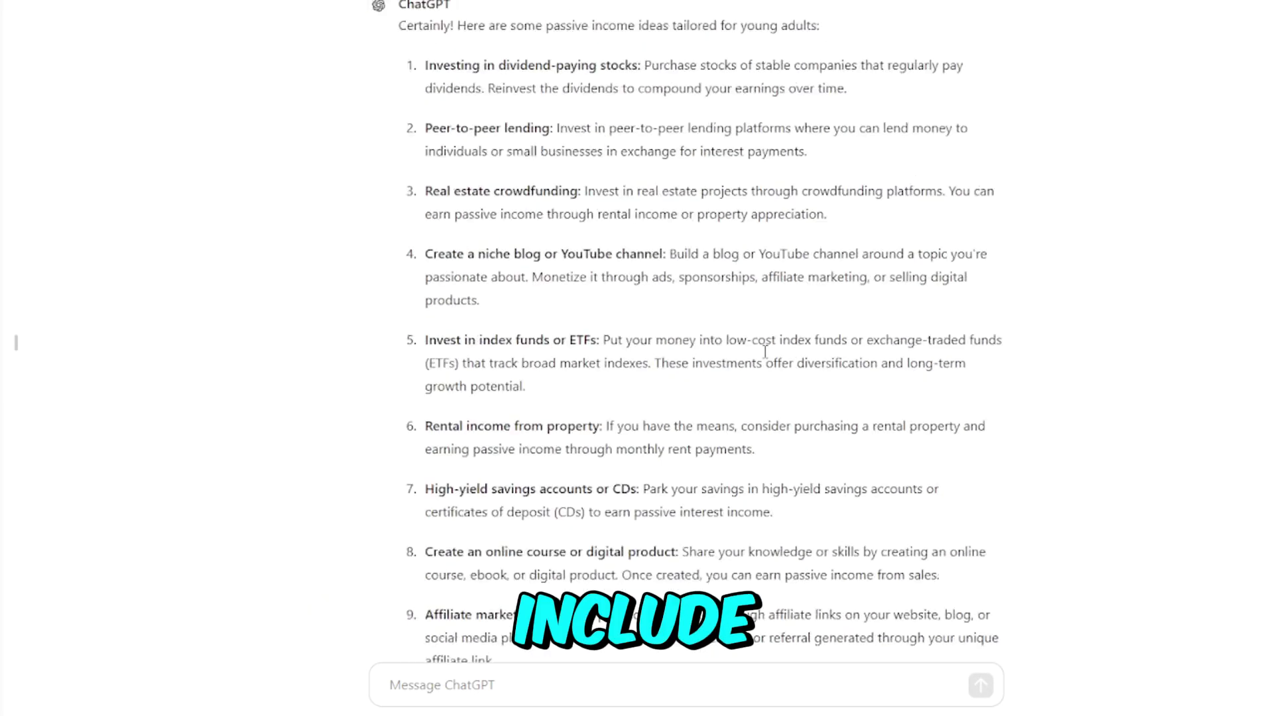
pyautogui.scroll(-2, 764, 353)
pyautogui.write('how toget started?')
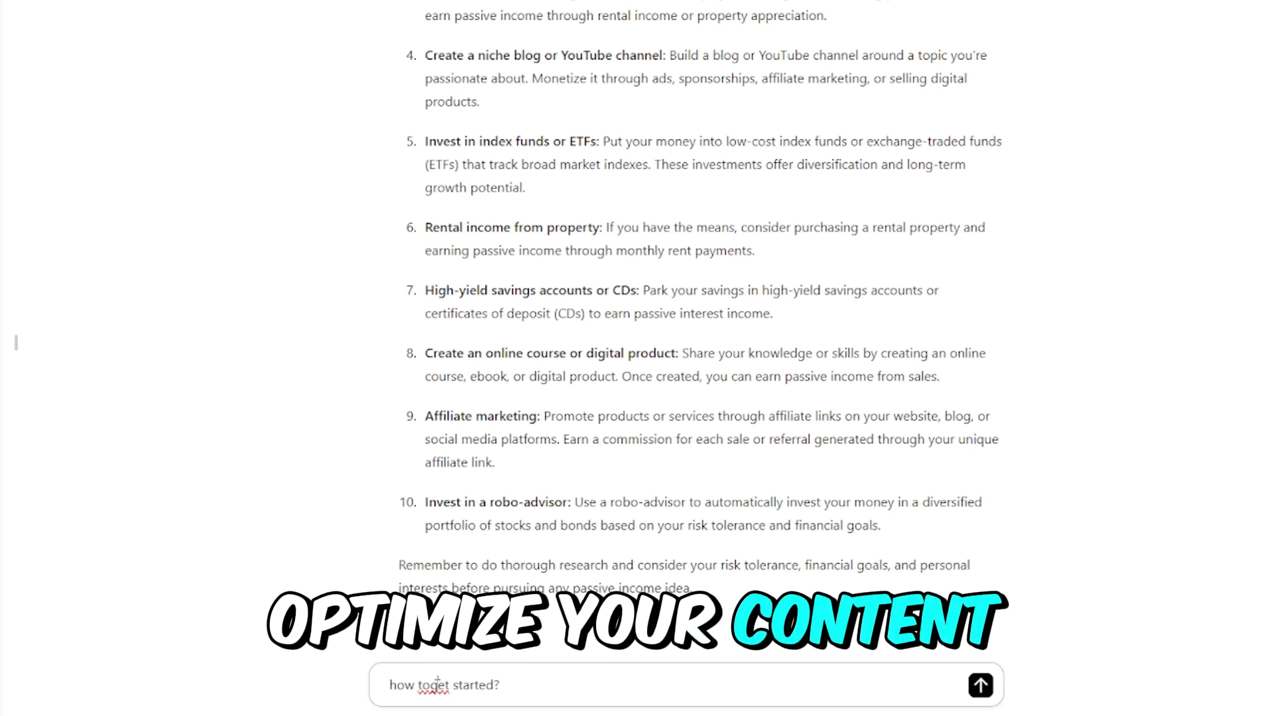
# Send the follow-up question 'how to get started?' to ChatGPT.
pyautogui.press('Return')
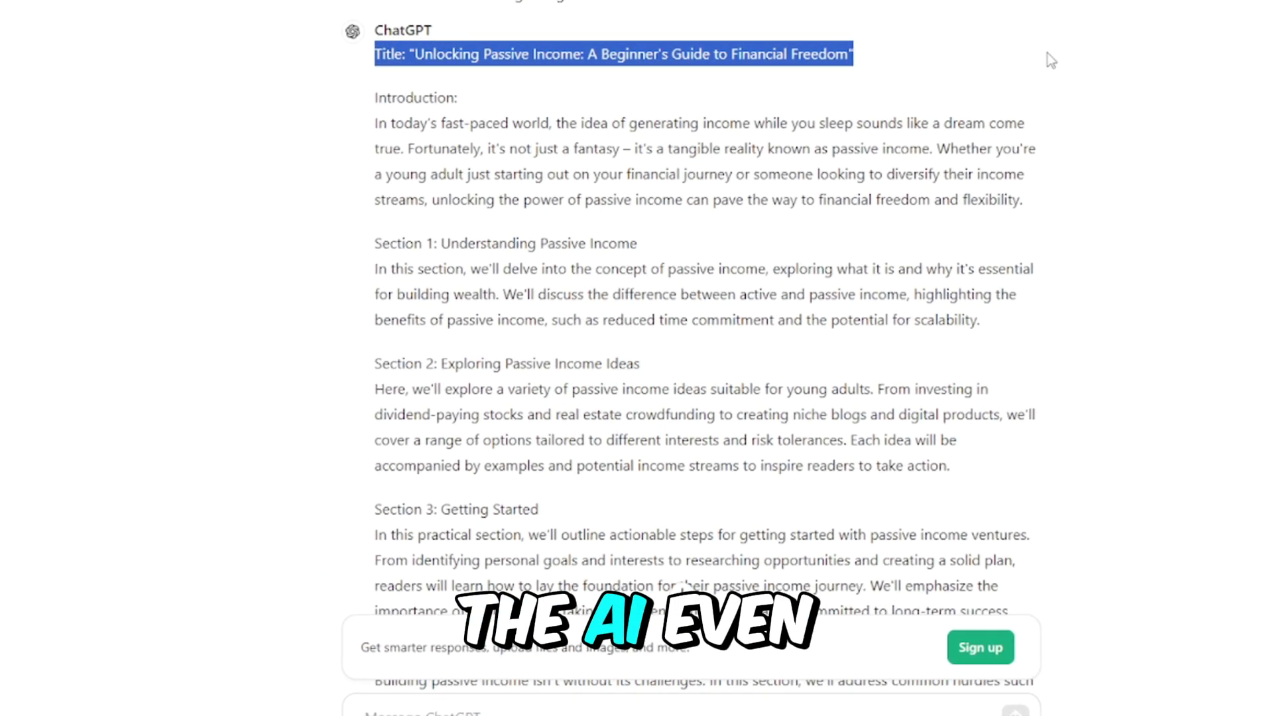
pyautogui.scroll(-1, 514, 143)
pyautogui.scroll(-2, 468, 101)
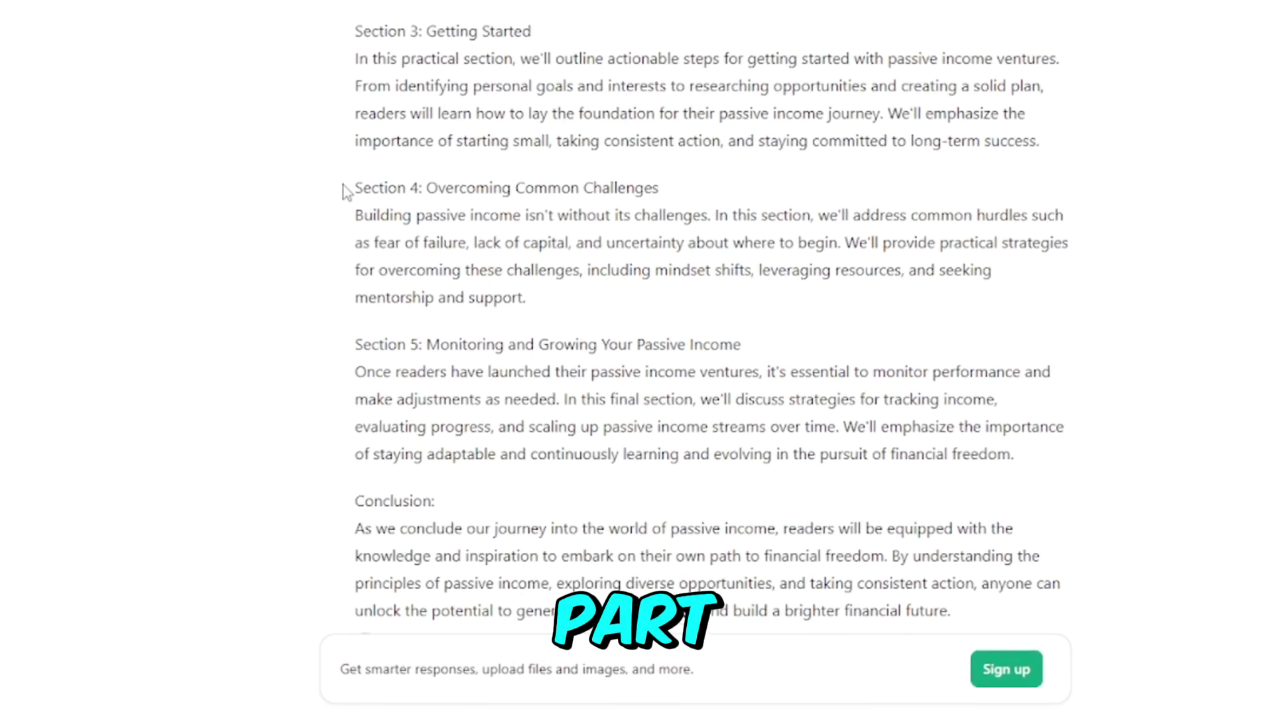
# Select the article's Sections 3 and 4, then clear the selection.
pyautogui.moveTo(354, 30); pyautogui.dragTo(819, 306)
pyautogui.click(819, 306)
pyautogui.scroll(-1, 665, 261)
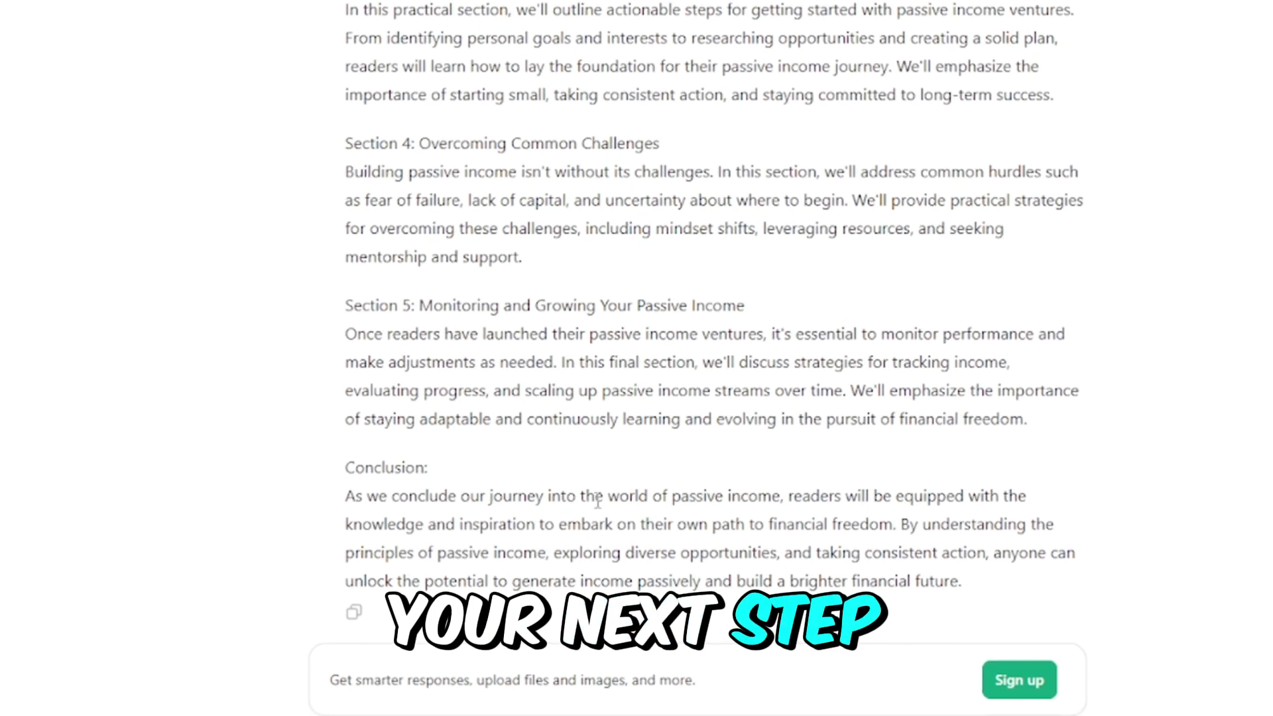
pyautogui.scroll(5, 612, 489)
pyautogui.scroll(5, 648, 488)
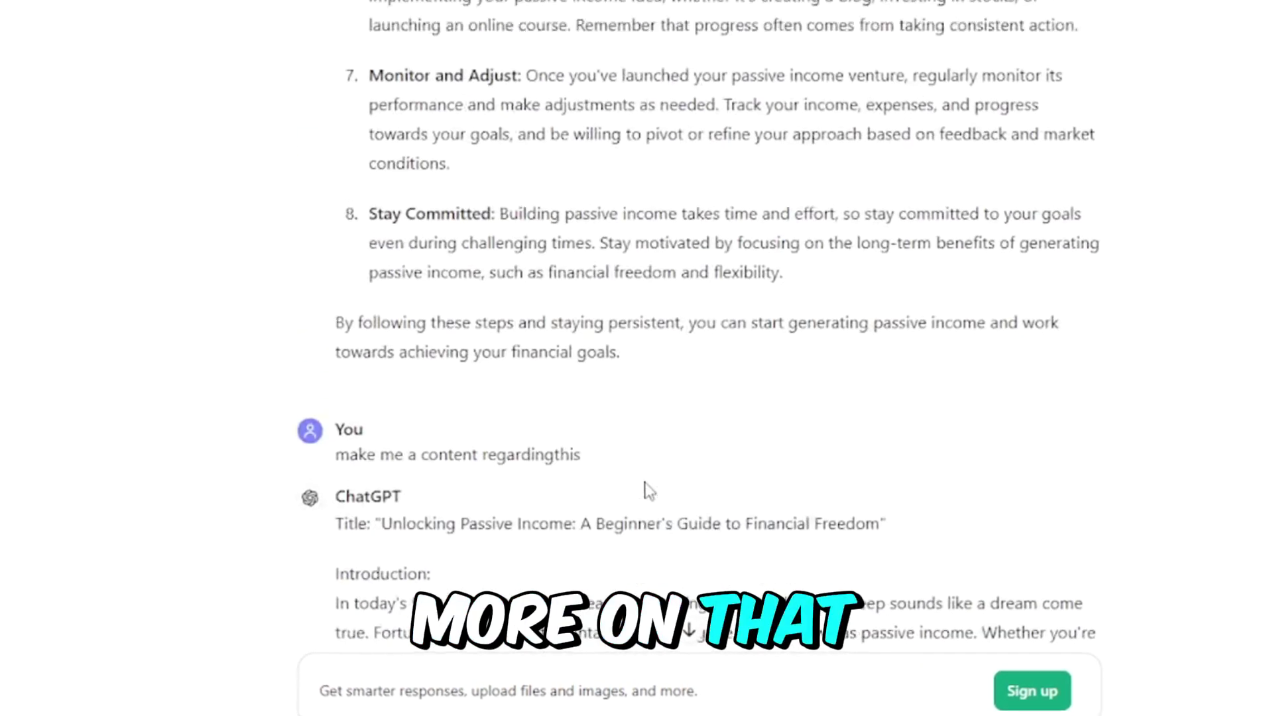
pyautogui.scroll(5, 648, 491)
pyautogui.scroll(5, 666, 477)
pyautogui.scroll(3, 717, 447)
pyautogui.scroll(5, 710, 440)
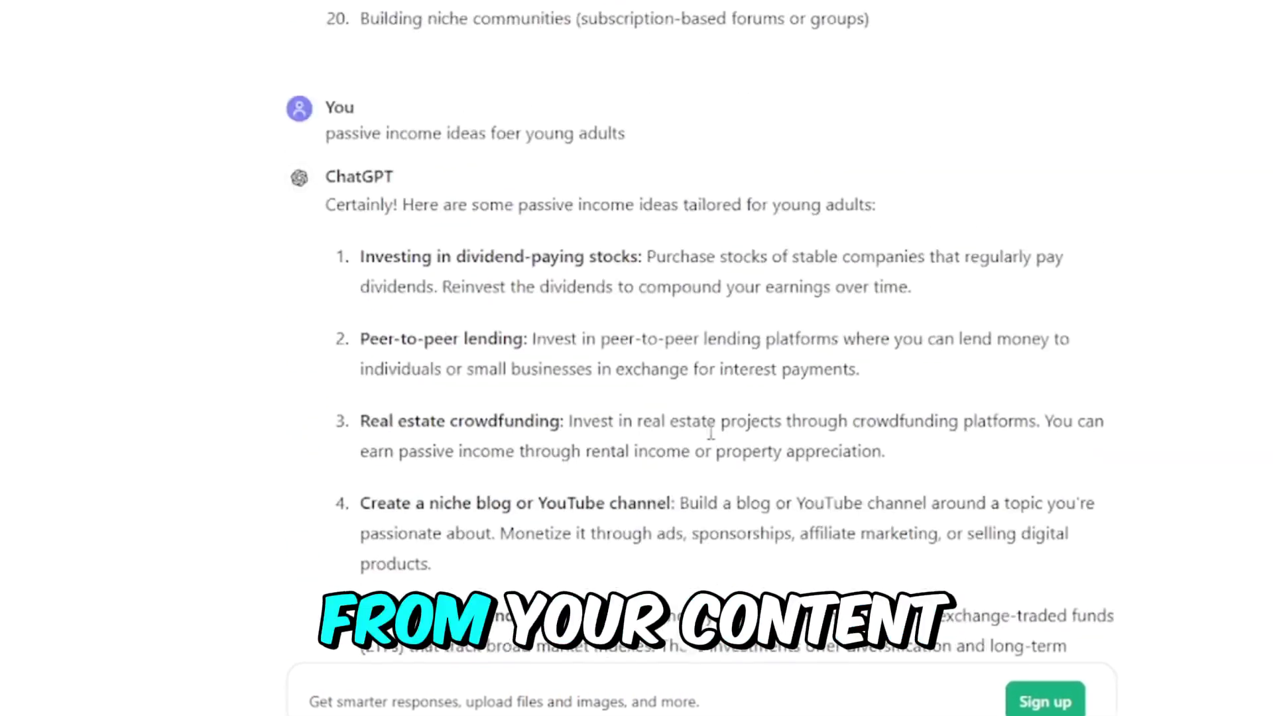
pyautogui.scroll(5, 474, 433)
pyautogui.scroll(-3, 474, 432)
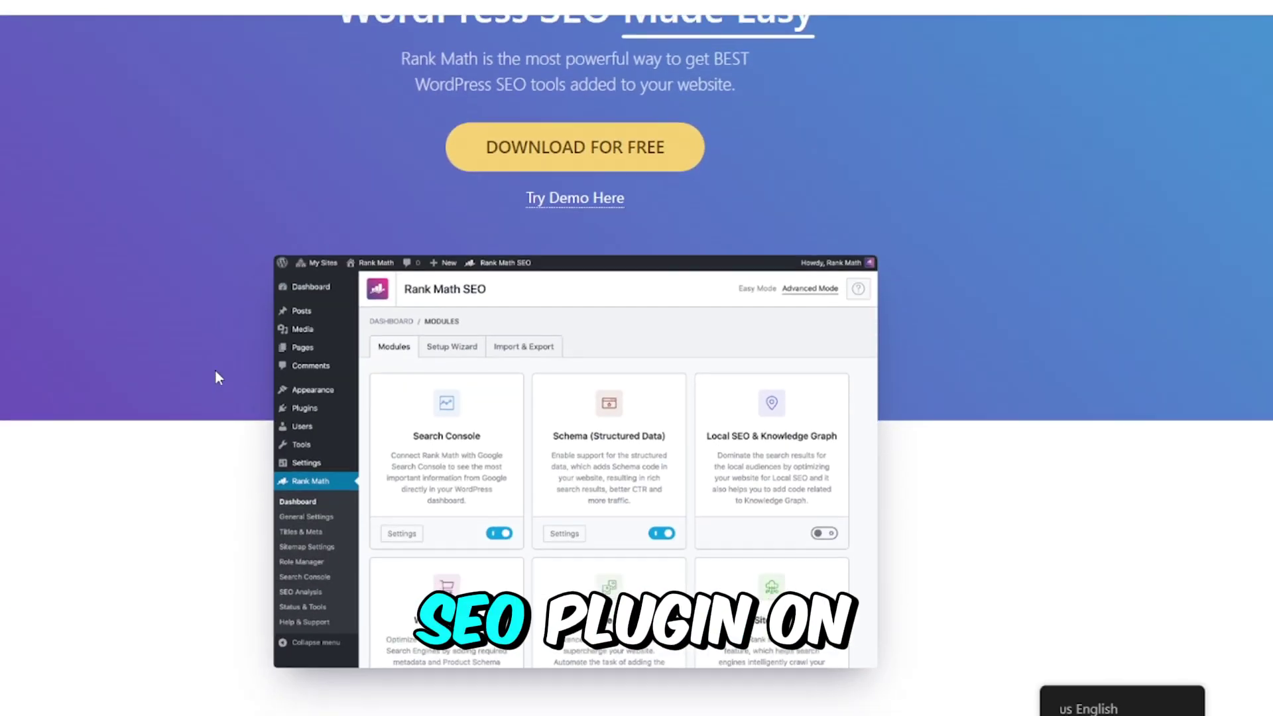
pyautogui.scroll(-3, 250, 332)
pyautogui.scroll(-3, 276, 322)
pyautogui.scroll(-5, 447, 307)
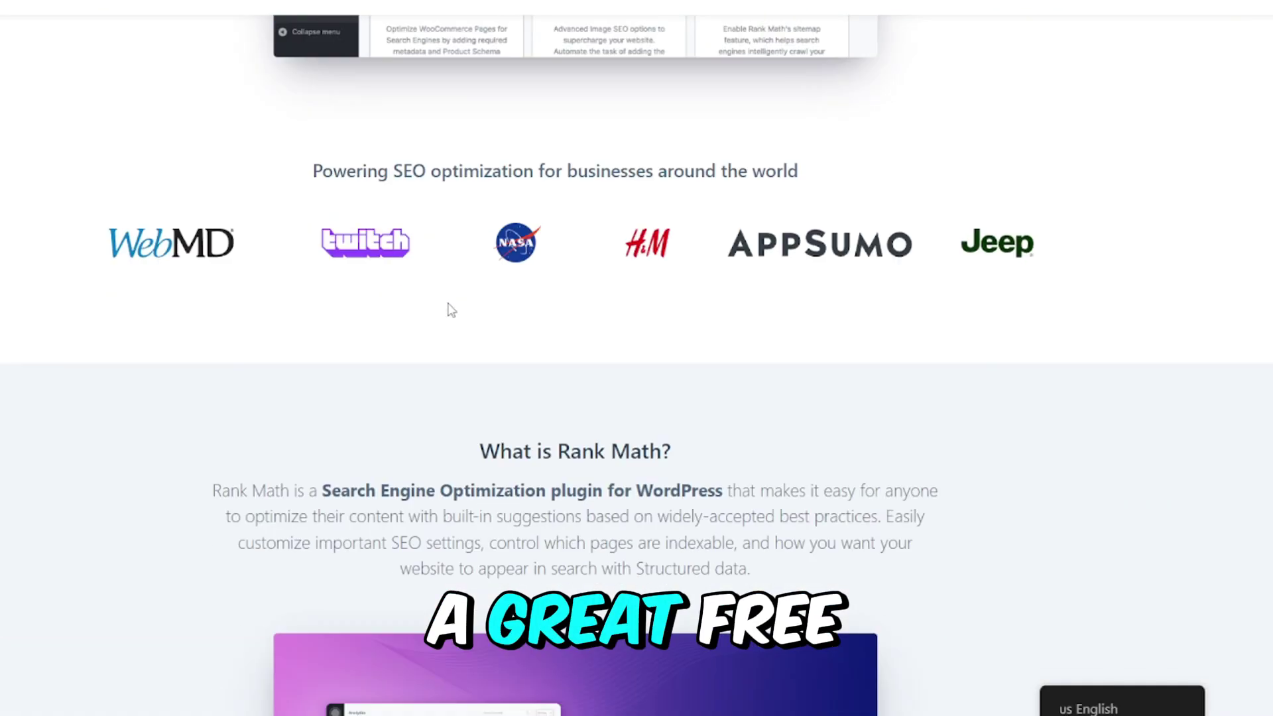
pyautogui.scroll(-1, 451, 310)
pyautogui.scroll(-2, 451, 311)
pyautogui.scroll(-3, 217, 57)
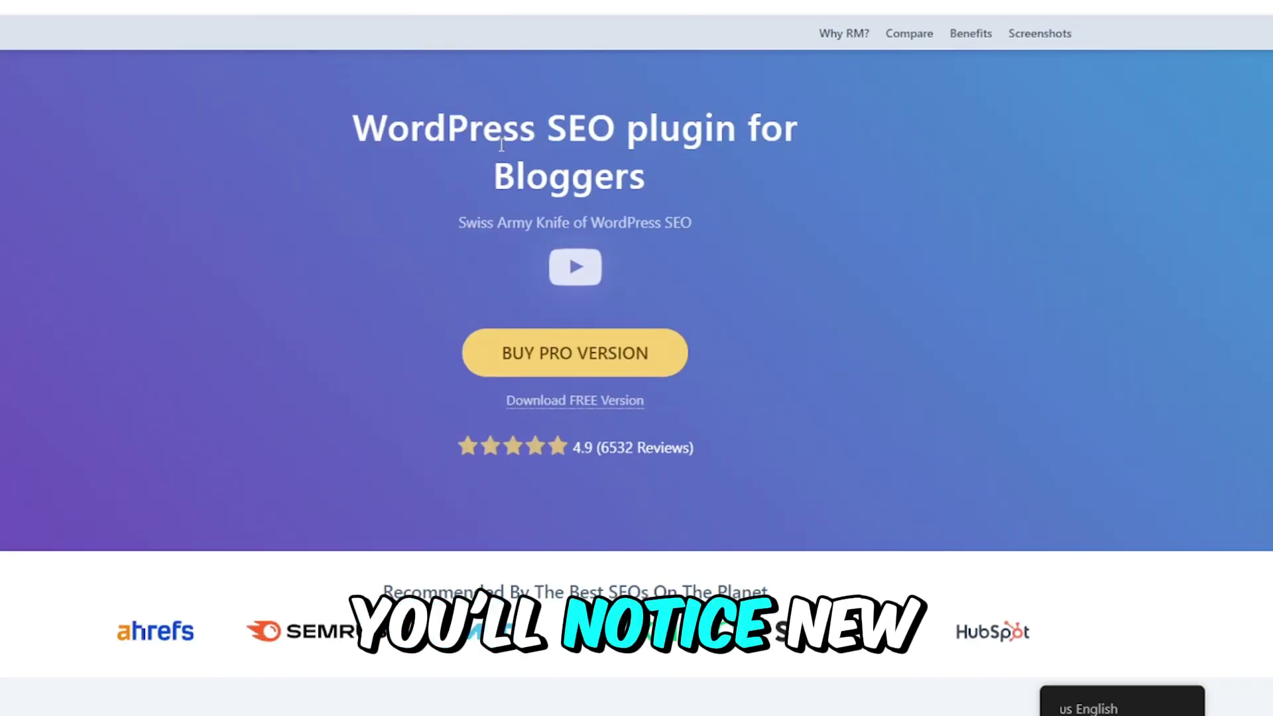
pyautogui.scroll(-1, 646, 210)
pyautogui.scroll(-2, 435, 235)
pyautogui.scroll(-3, 428, 252)
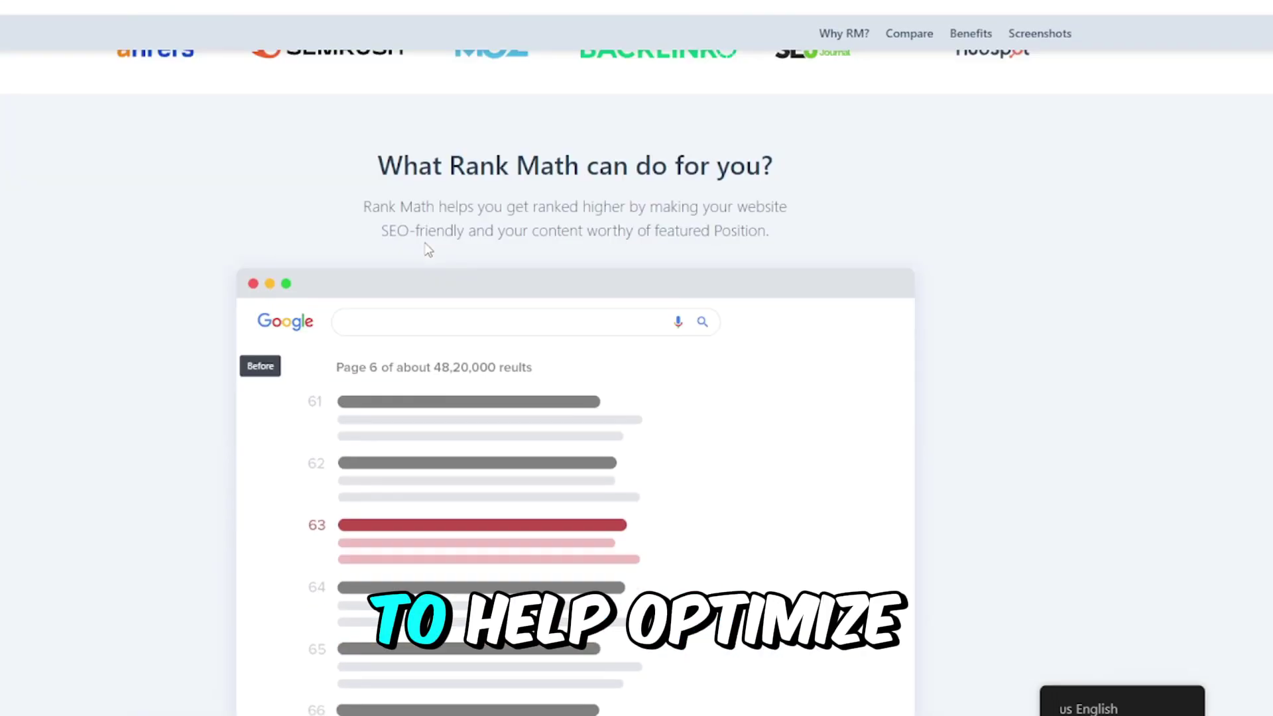
pyautogui.scroll(-4, 428, 251)
pyautogui.scroll(-3, 356, 266)
pyautogui.scroll(3, 483, 292)
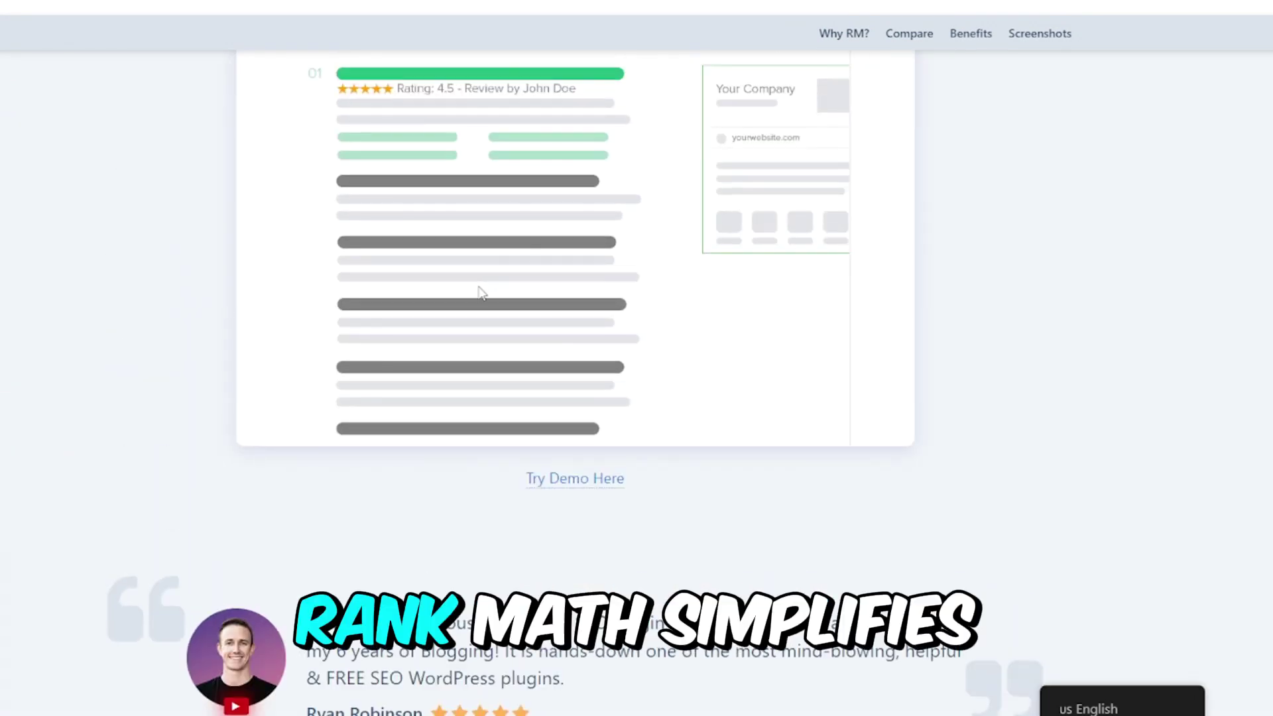
pyautogui.scroll(8, 478, 290)
pyautogui.scroll(3, 474, 287)
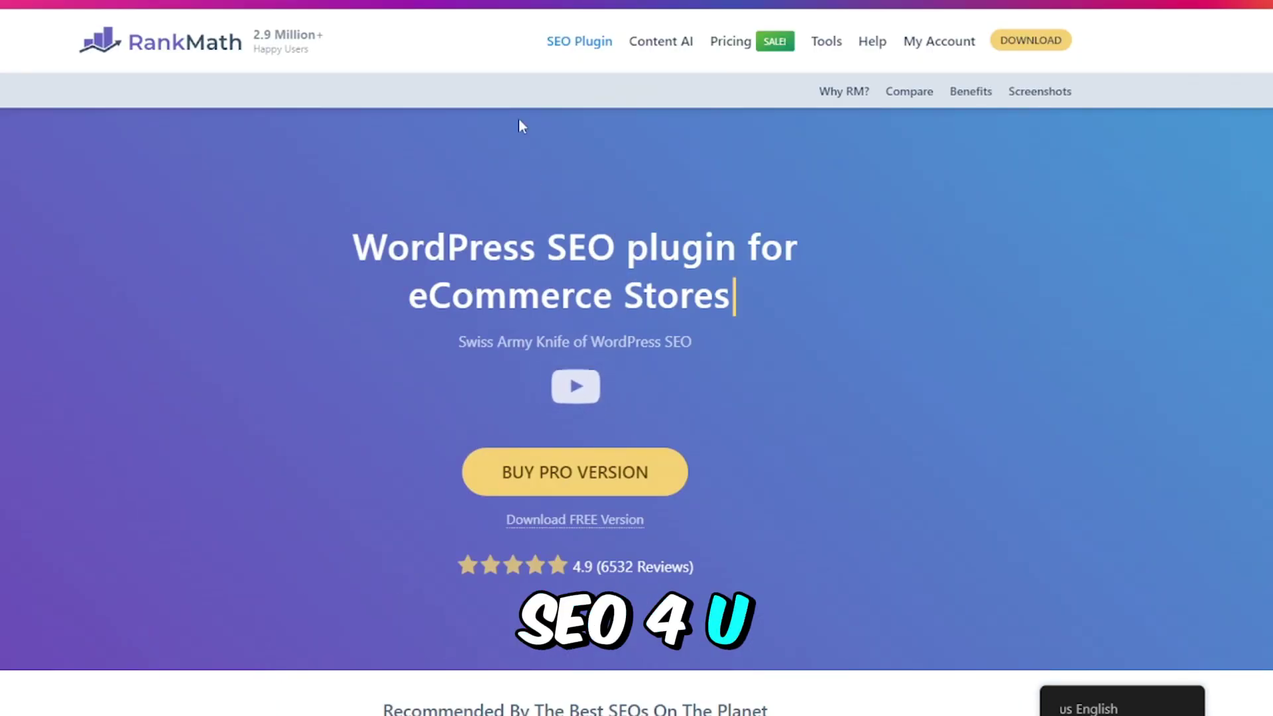
# Open Rank Math's Content AI page and highlight its 'How does it Work?' paragraph.
pyautogui.click(662, 42)
pyautogui.scroll(-4, 276, 250)
pyautogui.scroll(-1, 707, 287)
pyautogui.scroll(-3, 602, 357)
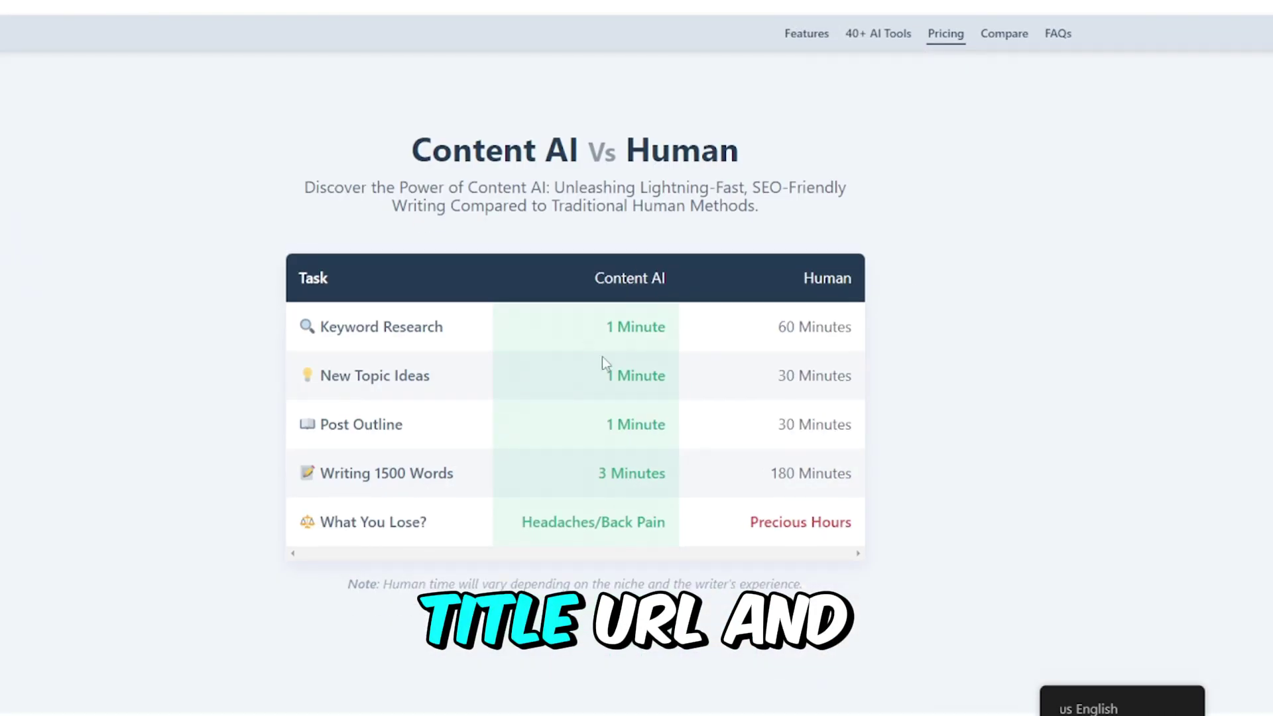
pyautogui.scroll(-2, 1030, 350)
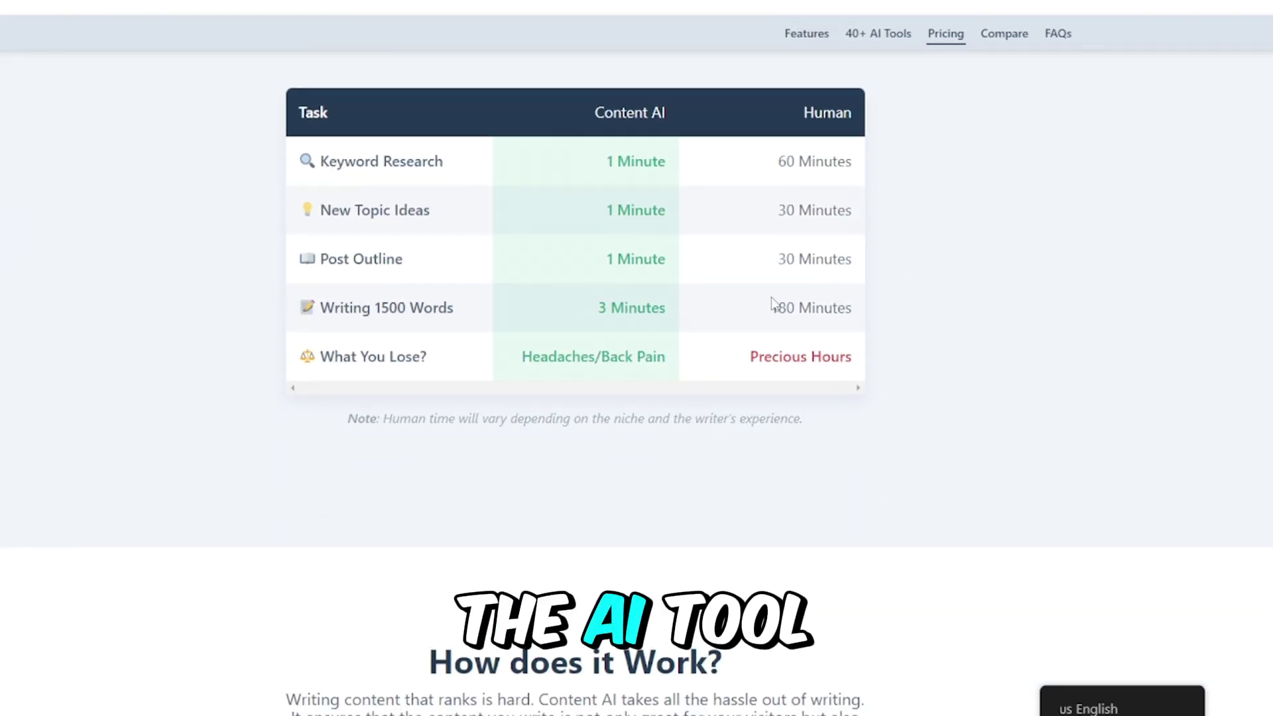
pyautogui.scroll(-5, 533, 396)
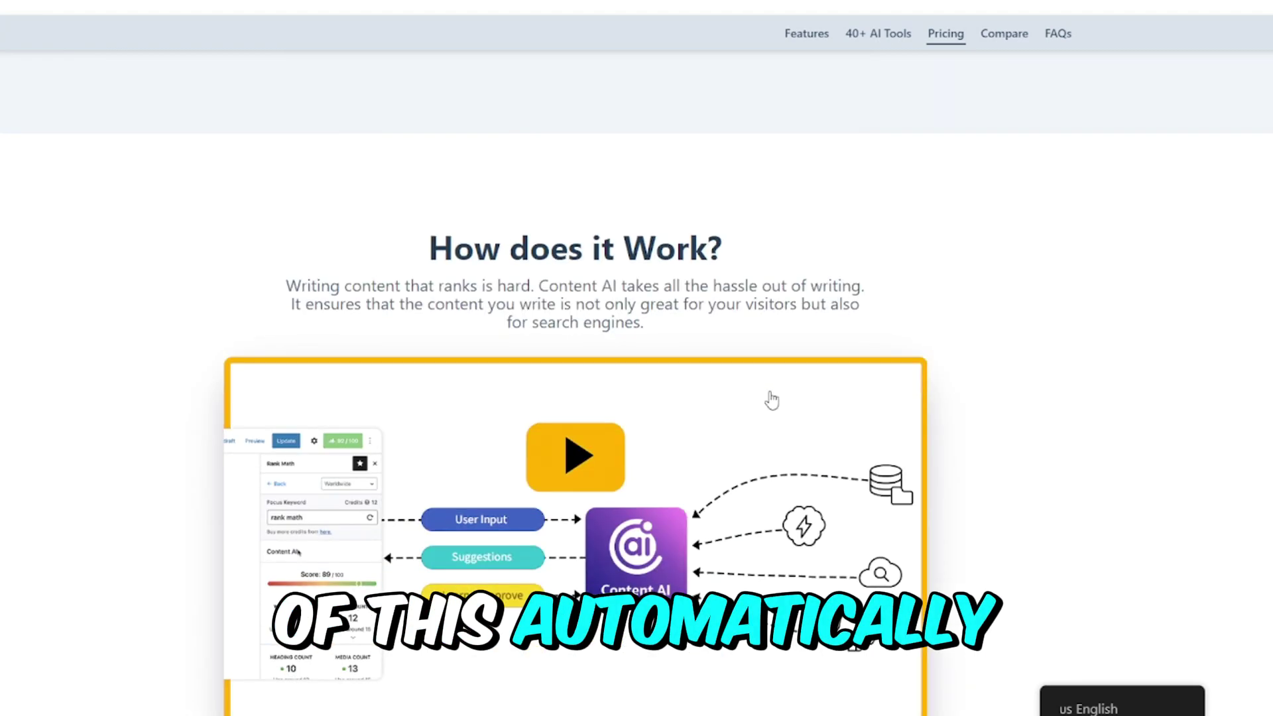
pyautogui.scroll(-3, 767, 398)
pyautogui.scroll(2, 198, 281)
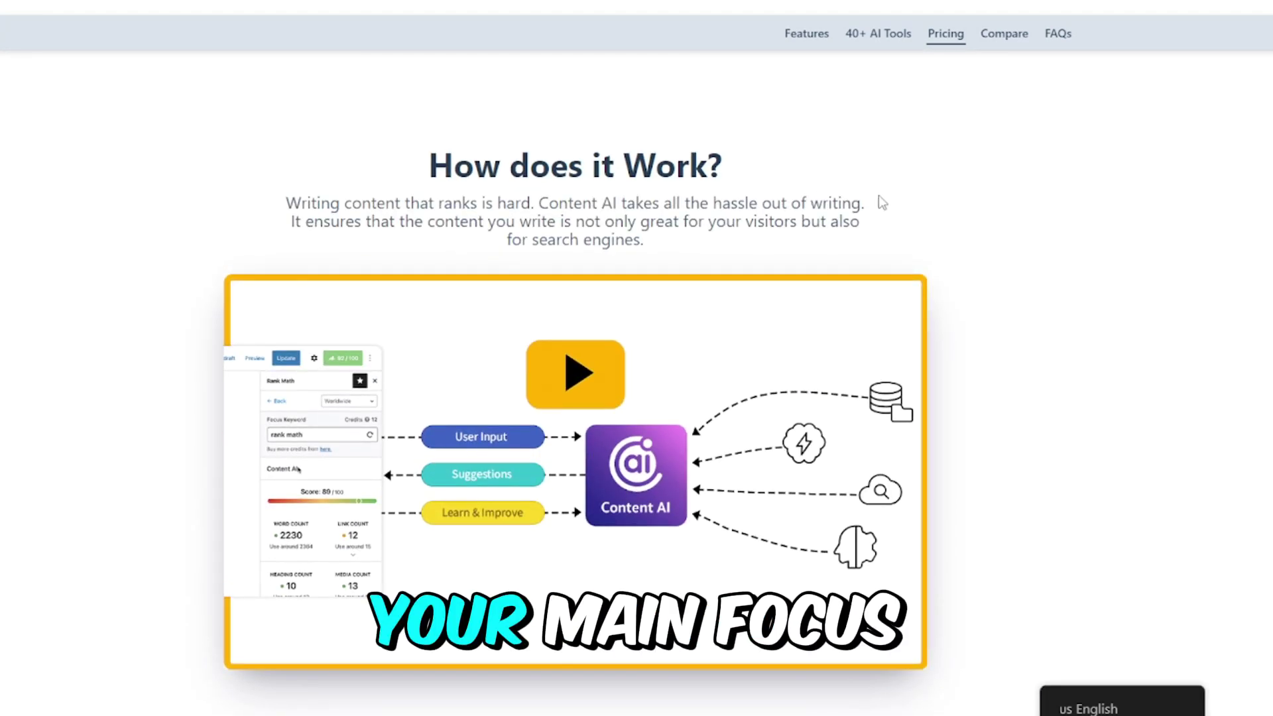
pyautogui.moveTo(528, 230); pyautogui.dragTo(271, 209)
pyautogui.click(842, 236)
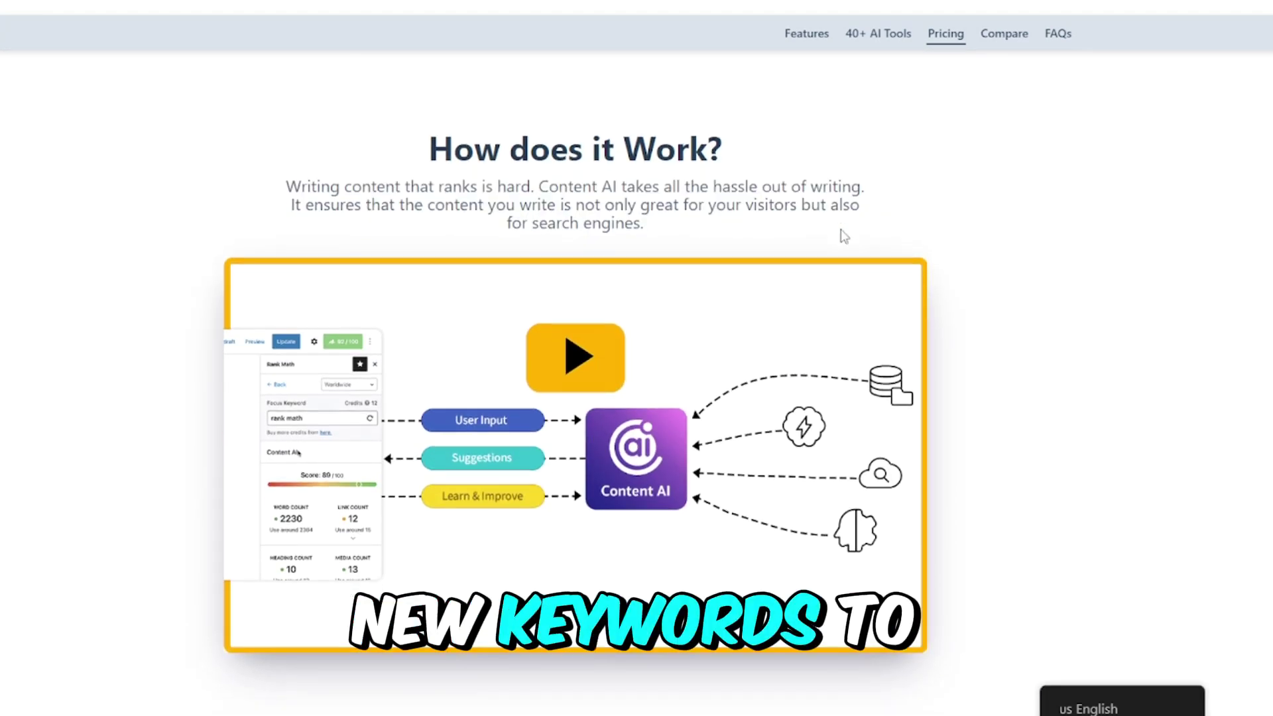
pyautogui.scroll(-4, 841, 236)
pyautogui.scroll(-4, 842, 236)
pyautogui.scroll(-4, 599, 237)
pyautogui.scroll(2, 568, 241)
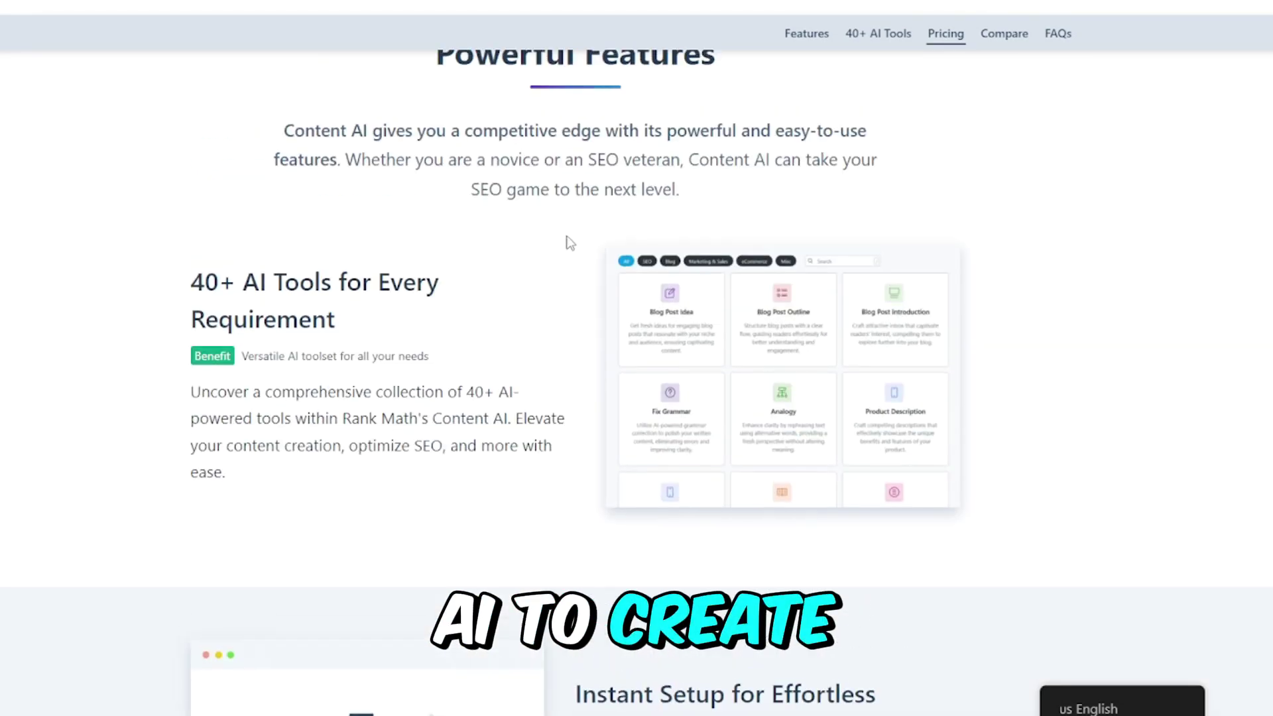
pyautogui.scroll(-4, 568, 242)
pyautogui.scroll(-4, 710, 256)
pyautogui.scroll(-5, 203, 296)
pyautogui.scroll(-4, 205, 295)
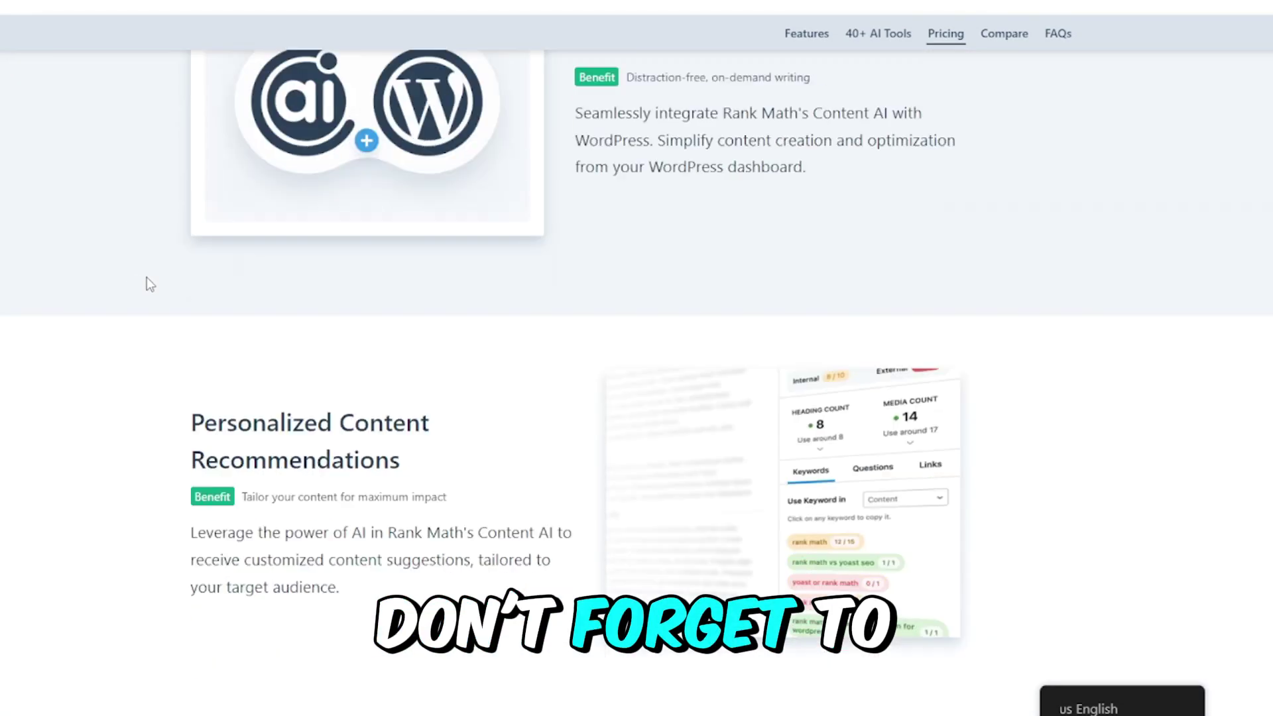
pyautogui.scroll(-2, 146, 278)
pyautogui.scroll(-3, 145, 278)
pyautogui.scroll(-3, 677, 289)
pyautogui.scroll(-3, 665, 290)
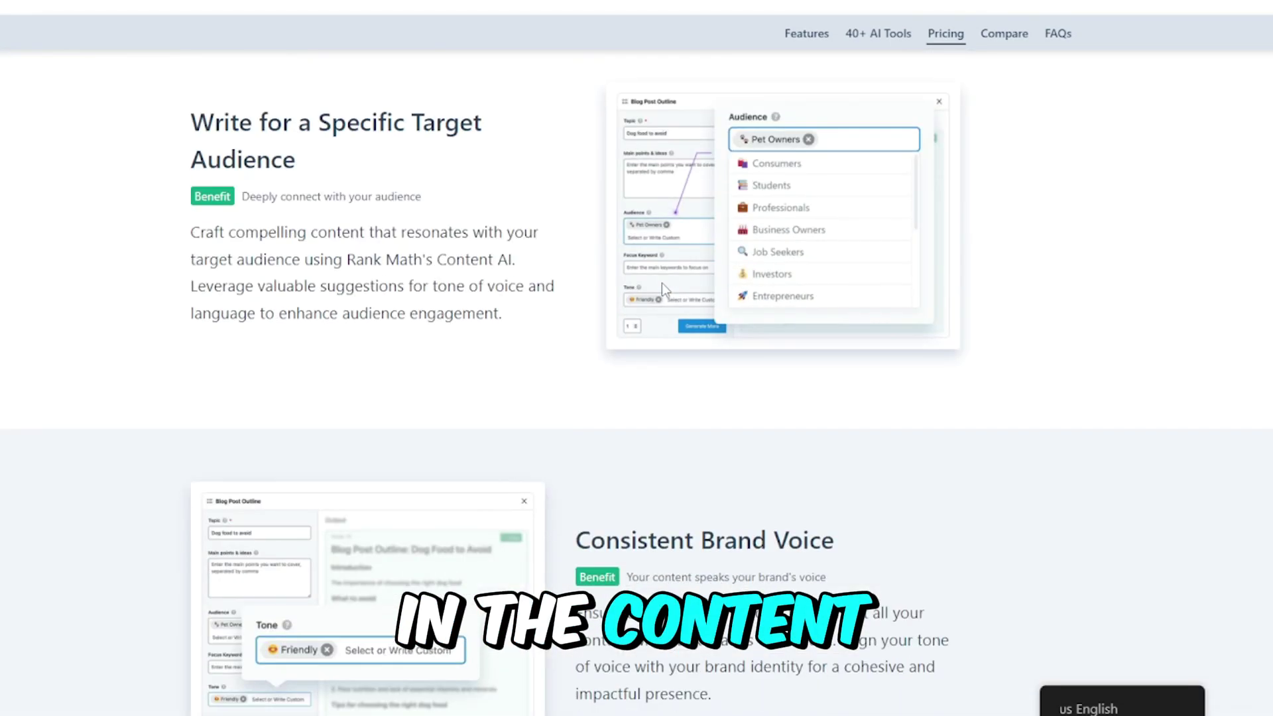
pyautogui.scroll(-2, 807, 276)
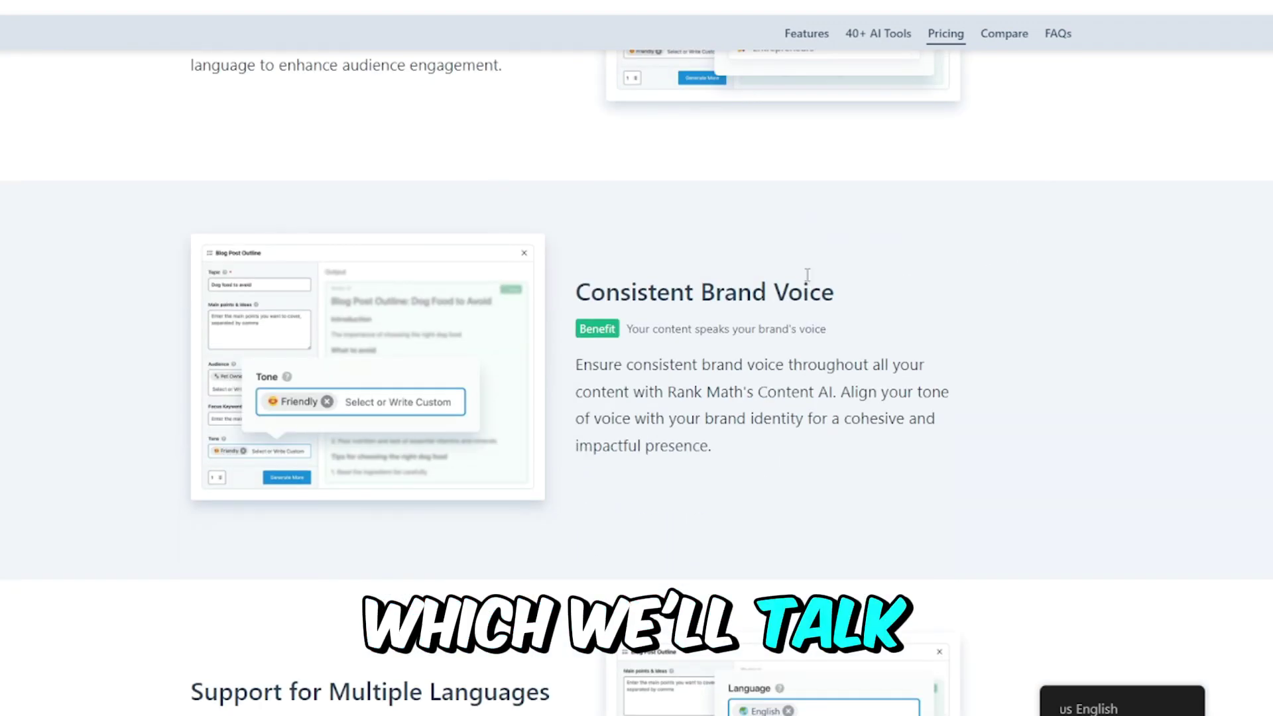
pyautogui.scroll(-3, 989, 378)
pyautogui.scroll(-2, 977, 373)
pyautogui.scroll(-3, 980, 371)
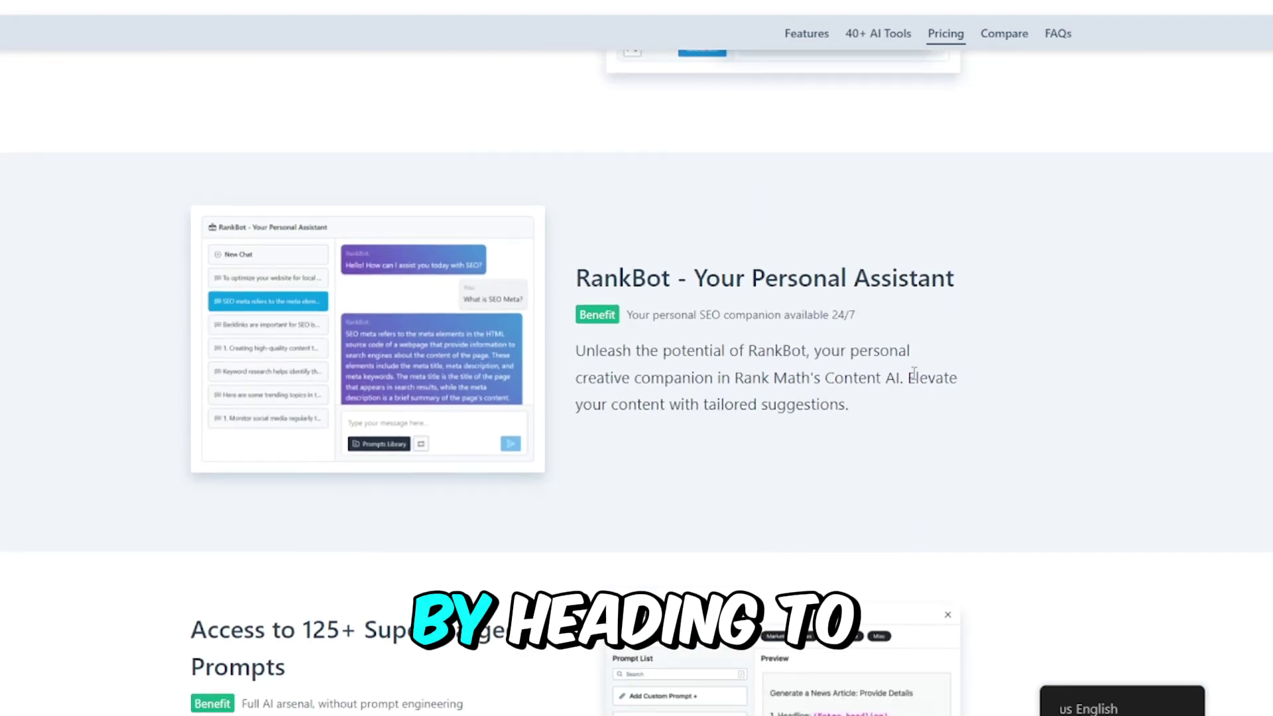
pyautogui.scroll(-3, 1087, 372)
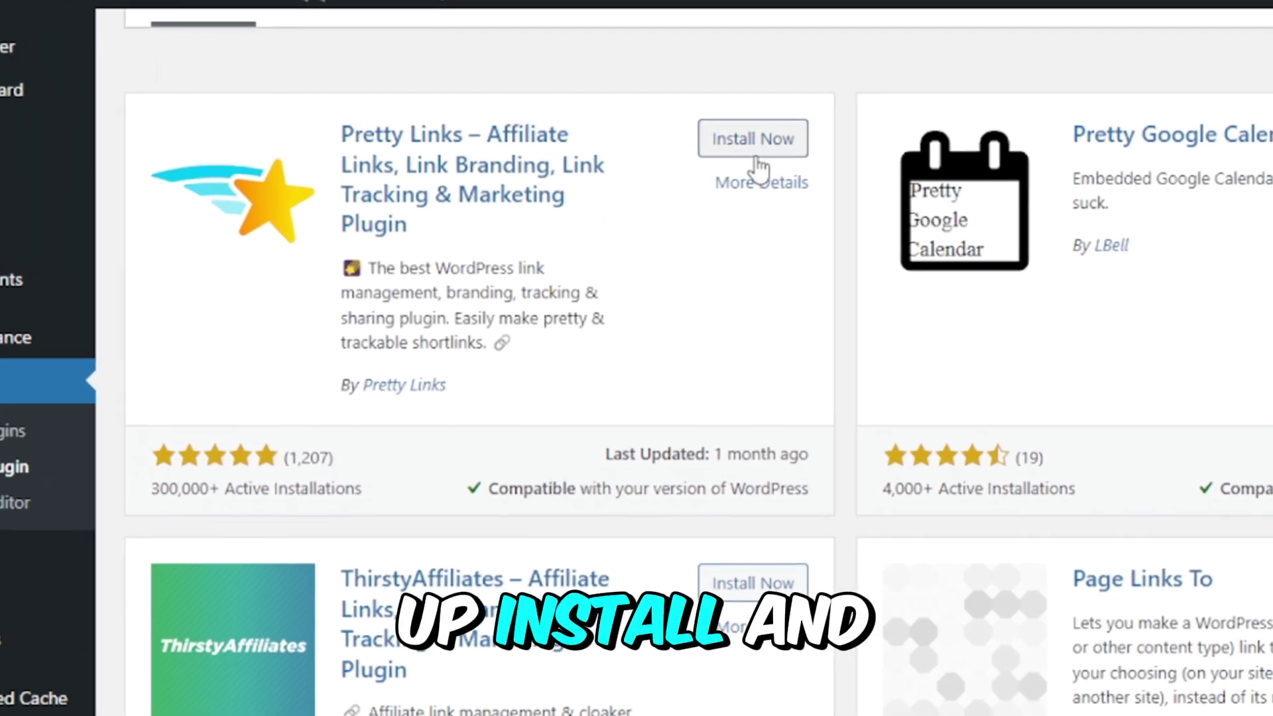
# Install Pretty Links, then open Amazon's Affiliate Program result on Google.
pyautogui.click(755, 142)
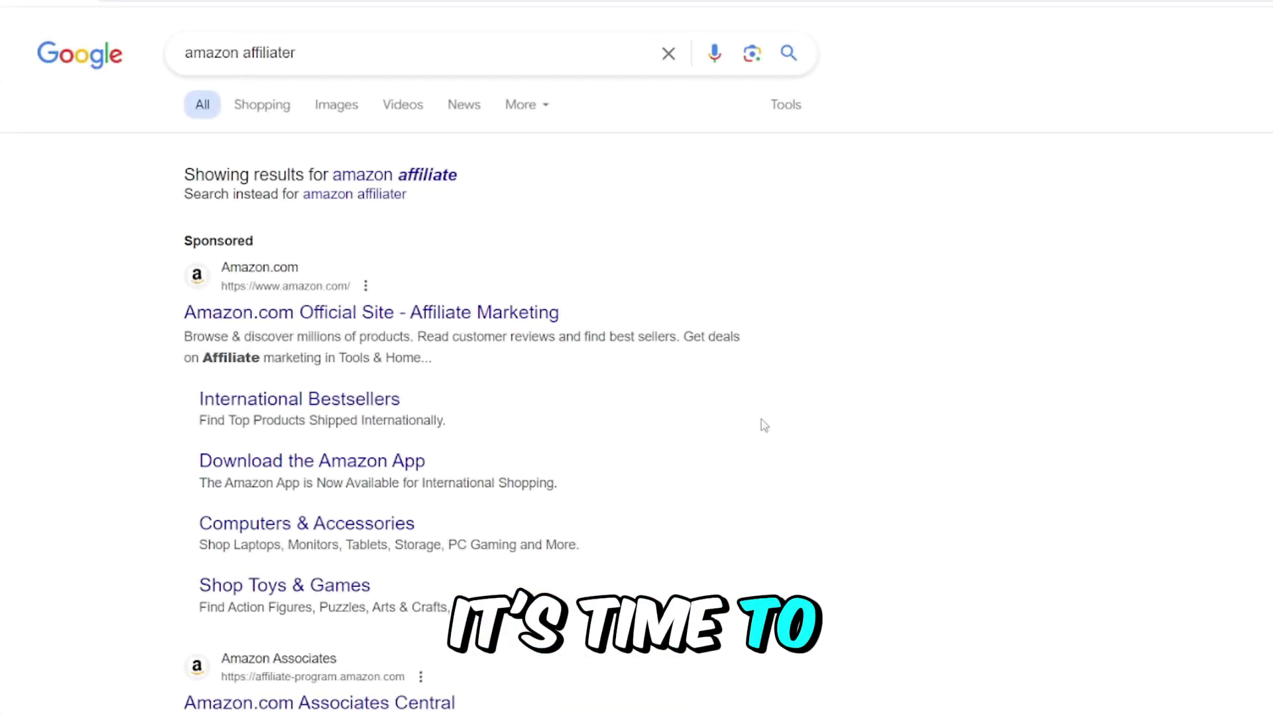
pyautogui.scroll(-2, 761, 423)
pyautogui.scroll(-3, 975, 421)
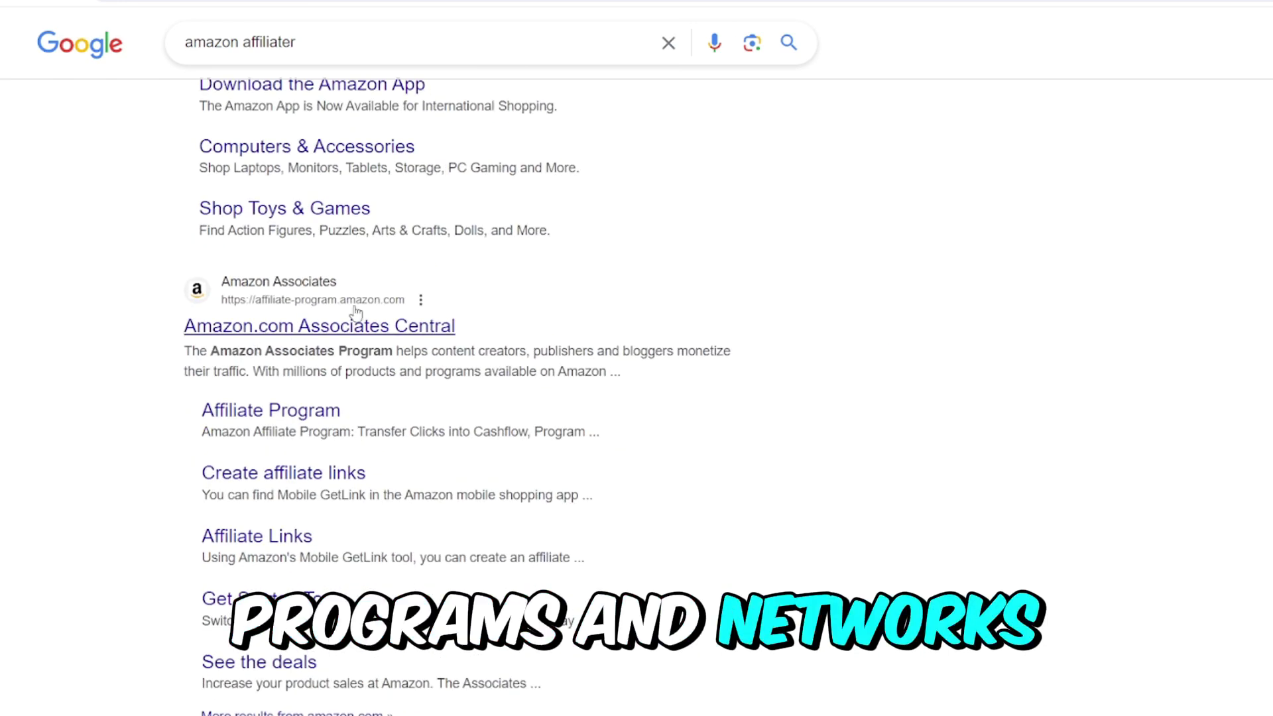
pyautogui.click(315, 416)
pyautogui.scroll(-3, 692, 369)
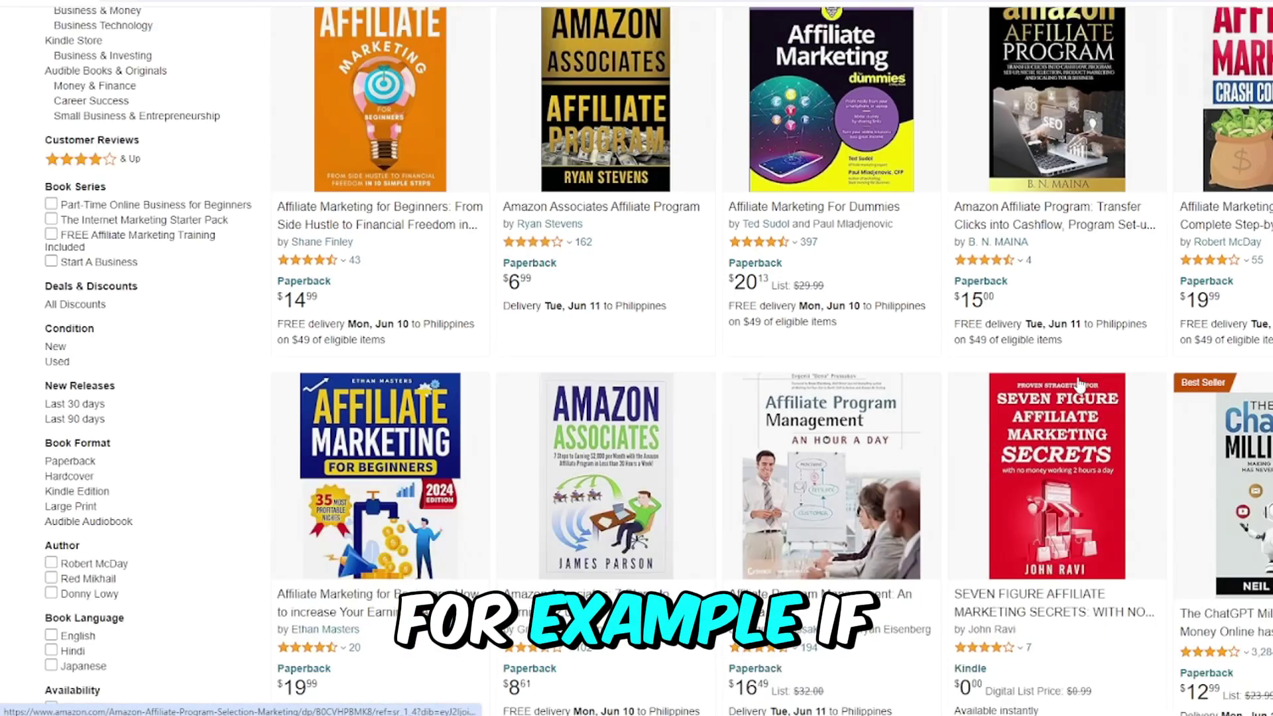
pyautogui.scroll(-3, 1080, 378)
pyautogui.scroll(6, 1079, 379)
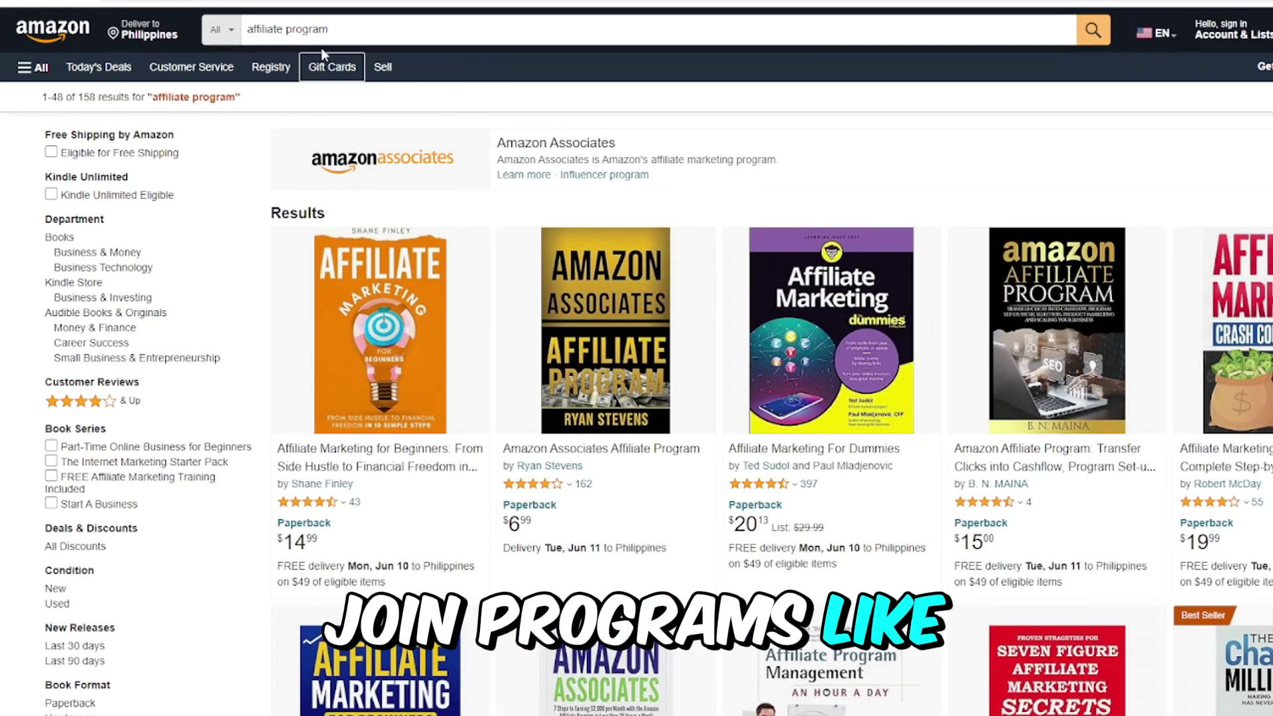
# Replace the Amazon search text and search for 'iphone 15'.
pyautogui.moveTo(328, 29); pyautogui.dragTo(223, 24)
pyautogui.write('ip')
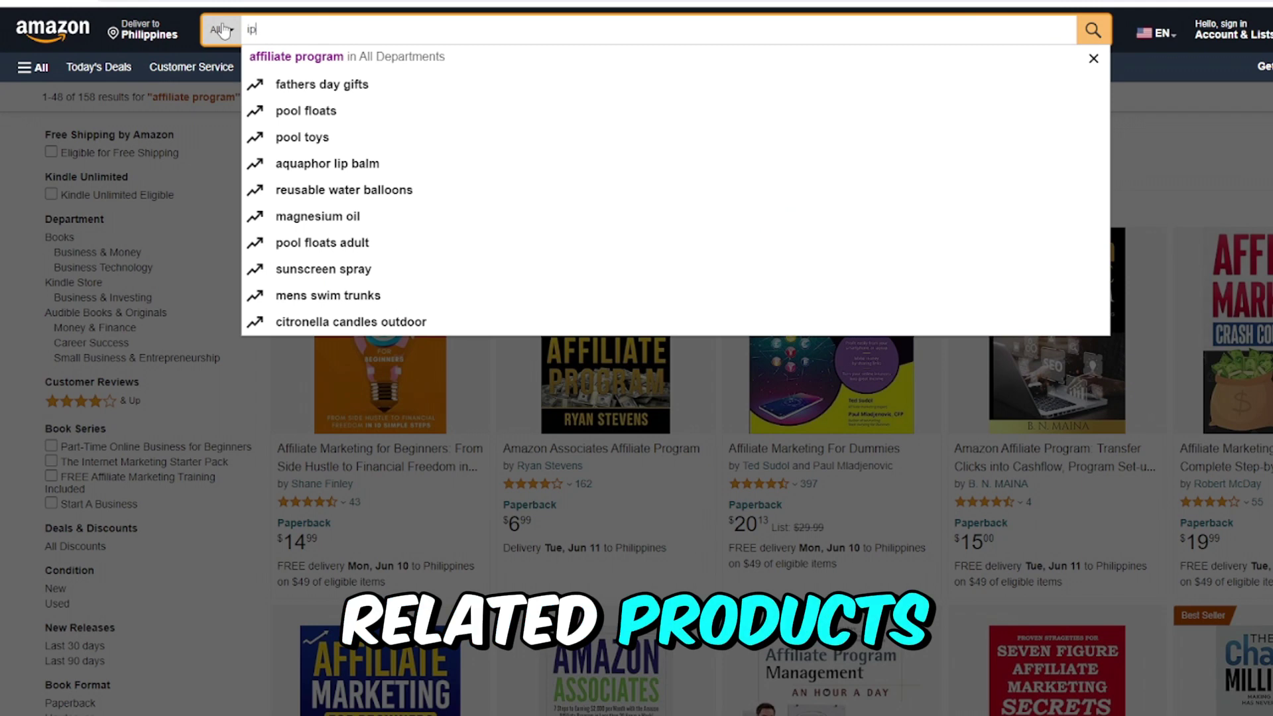
pyautogui.write('hgo')
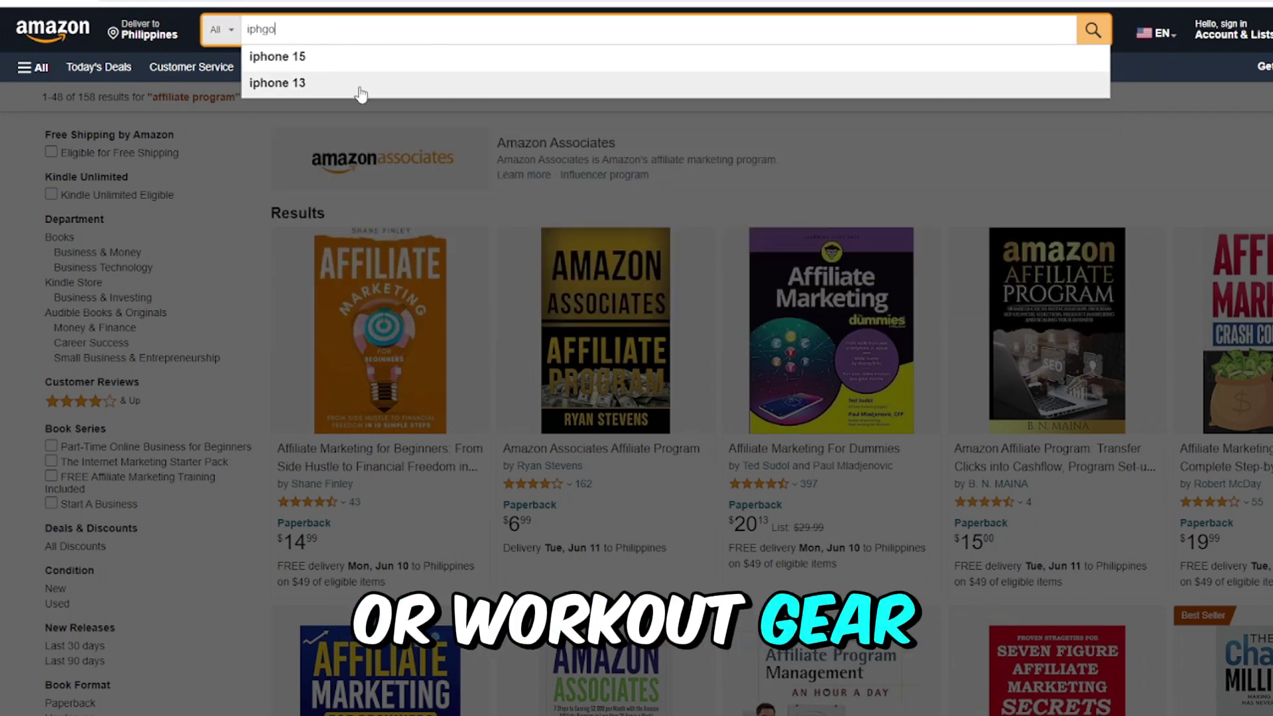
pyautogui.click(388, 61)
pyautogui.scroll(-1, 975, 361)
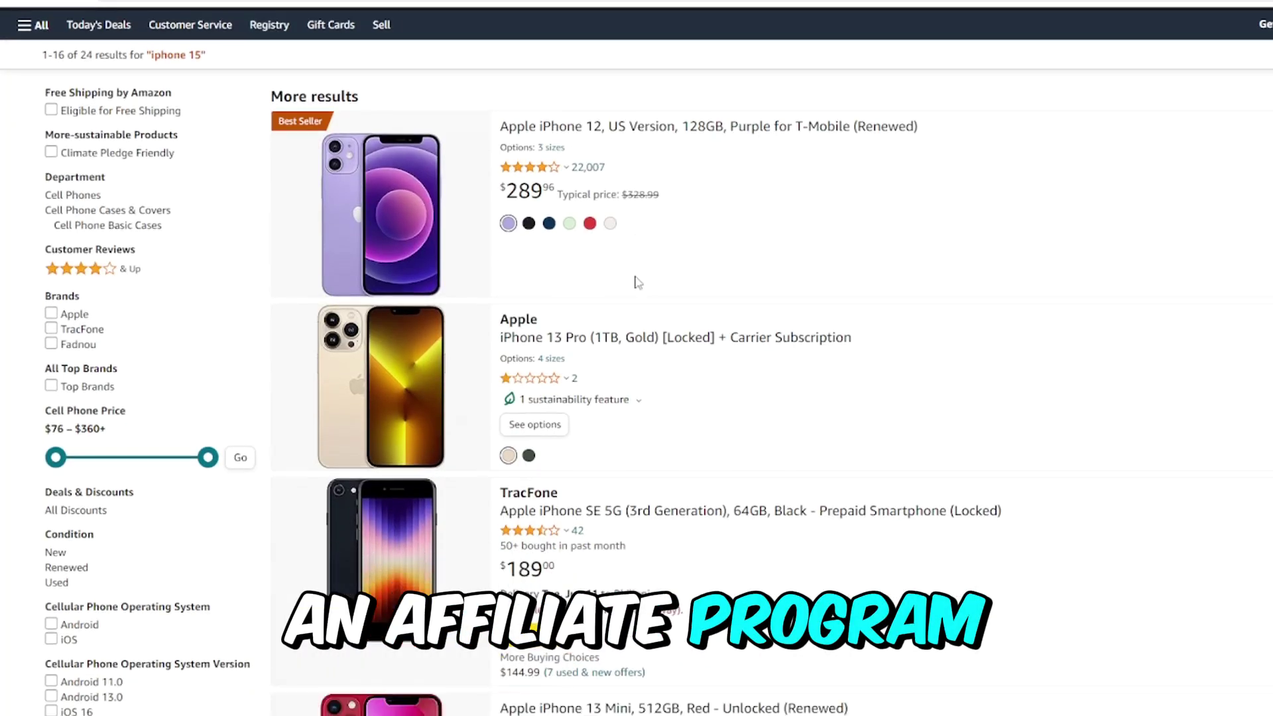
pyautogui.scroll(-2, 976, 360)
pyautogui.scroll(-4, 976, 360)
pyautogui.scroll(-2, 711, 308)
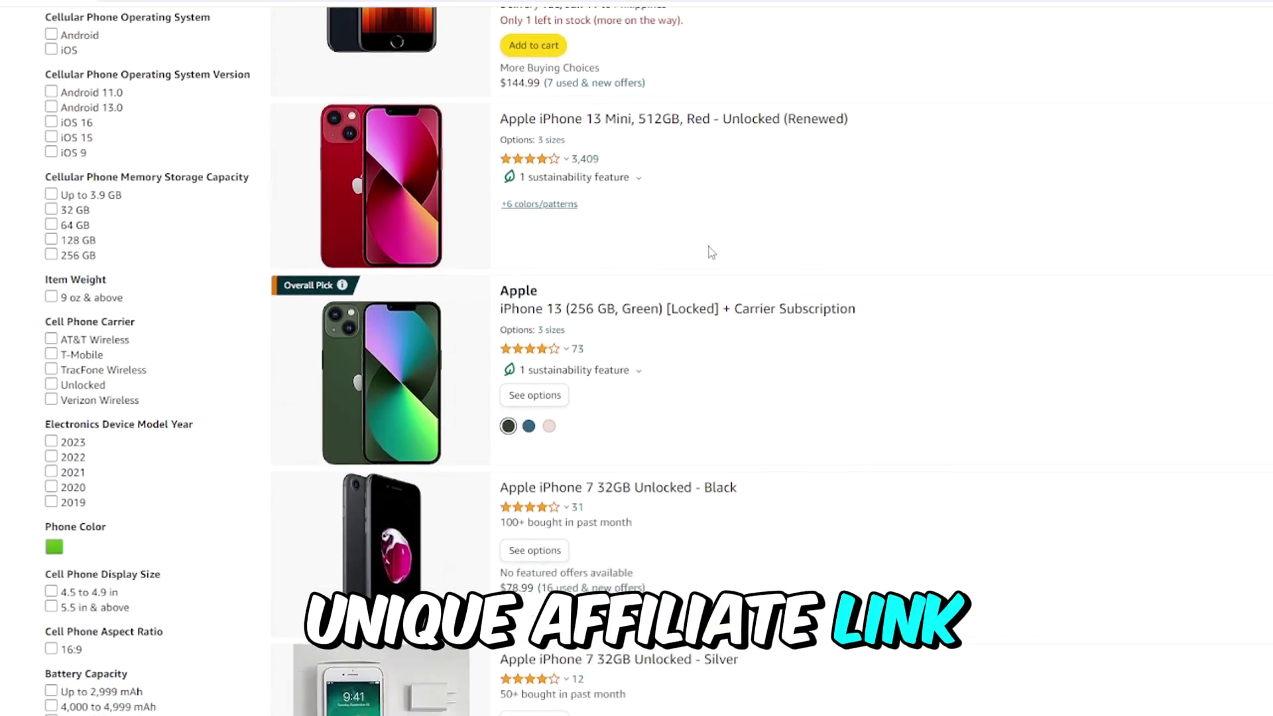
pyautogui.scroll(-2, 703, 245)
pyautogui.scroll(-3, 891, 260)
pyautogui.scroll(-3, 891, 260)
pyautogui.scroll(-3, 577, 249)
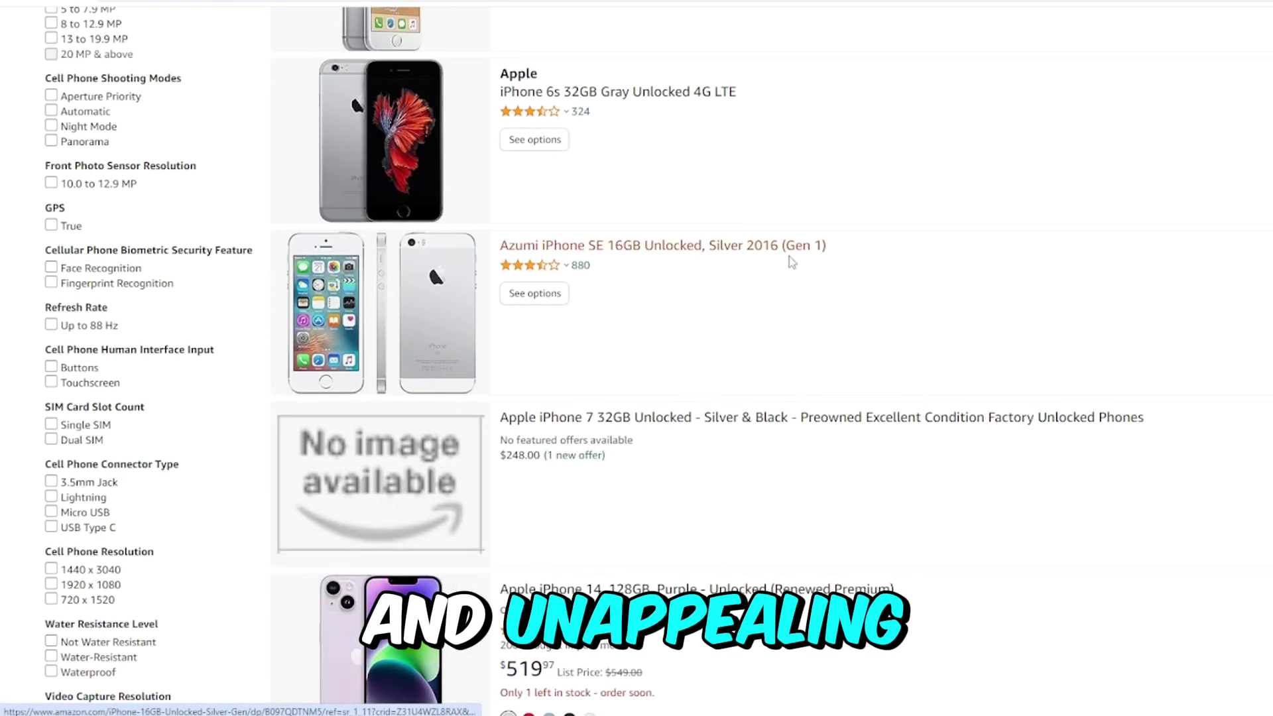
pyautogui.scroll(-2, 786, 258)
pyautogui.scroll(-4, 596, 298)
pyautogui.scroll(-4, 667, 312)
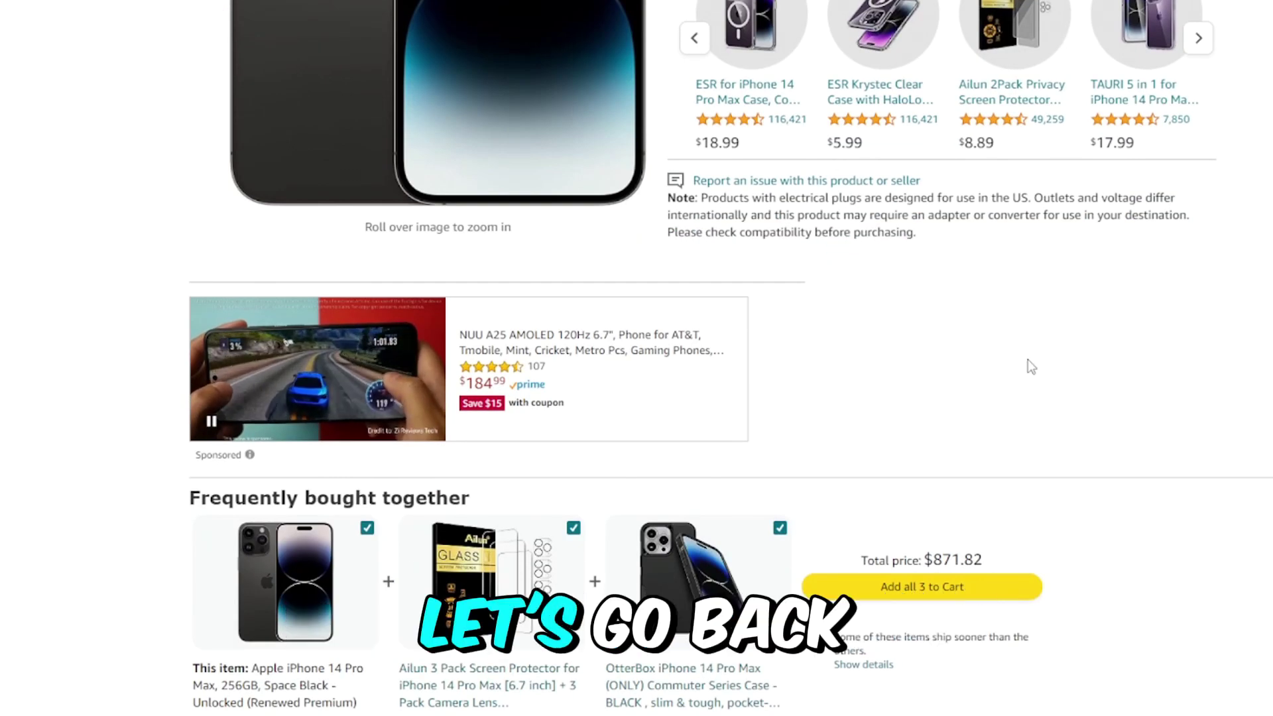
pyautogui.scroll(4, 1018, 375)
pyautogui.scroll(4, 1017, 375)
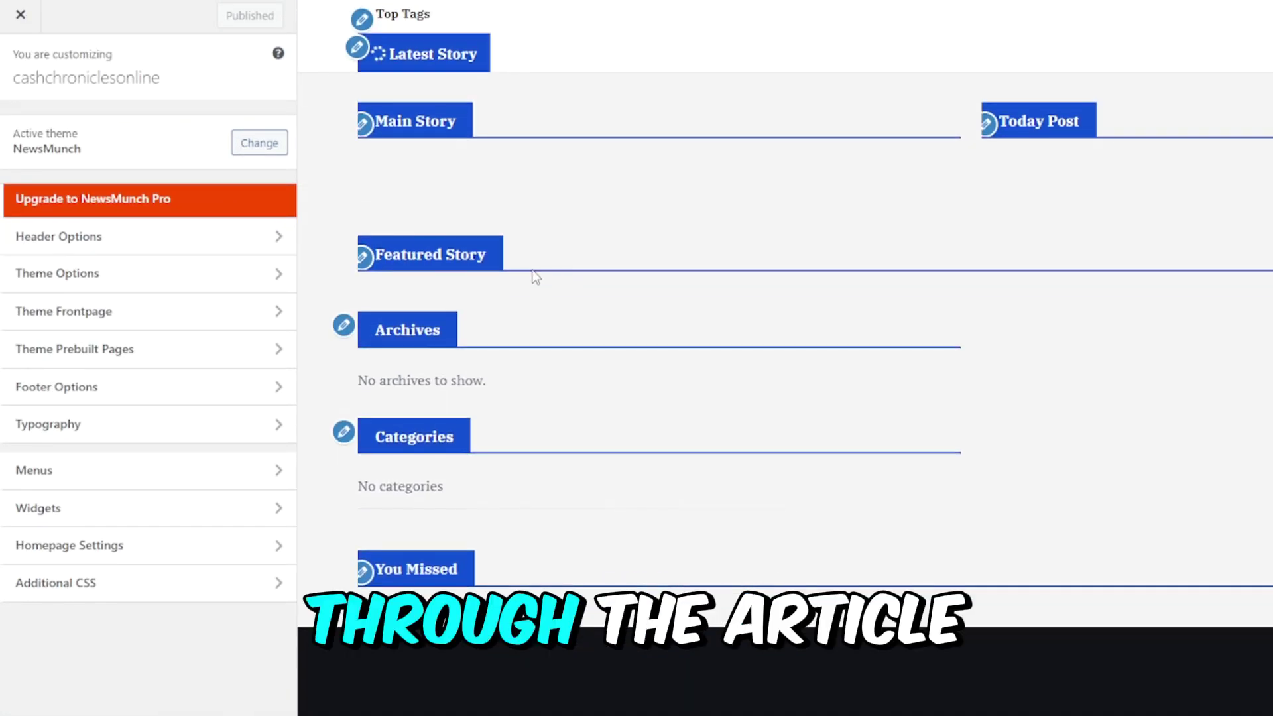
# Open Header Options in the NewsMunch Customizer sidebar.
pyautogui.click(283, 246)
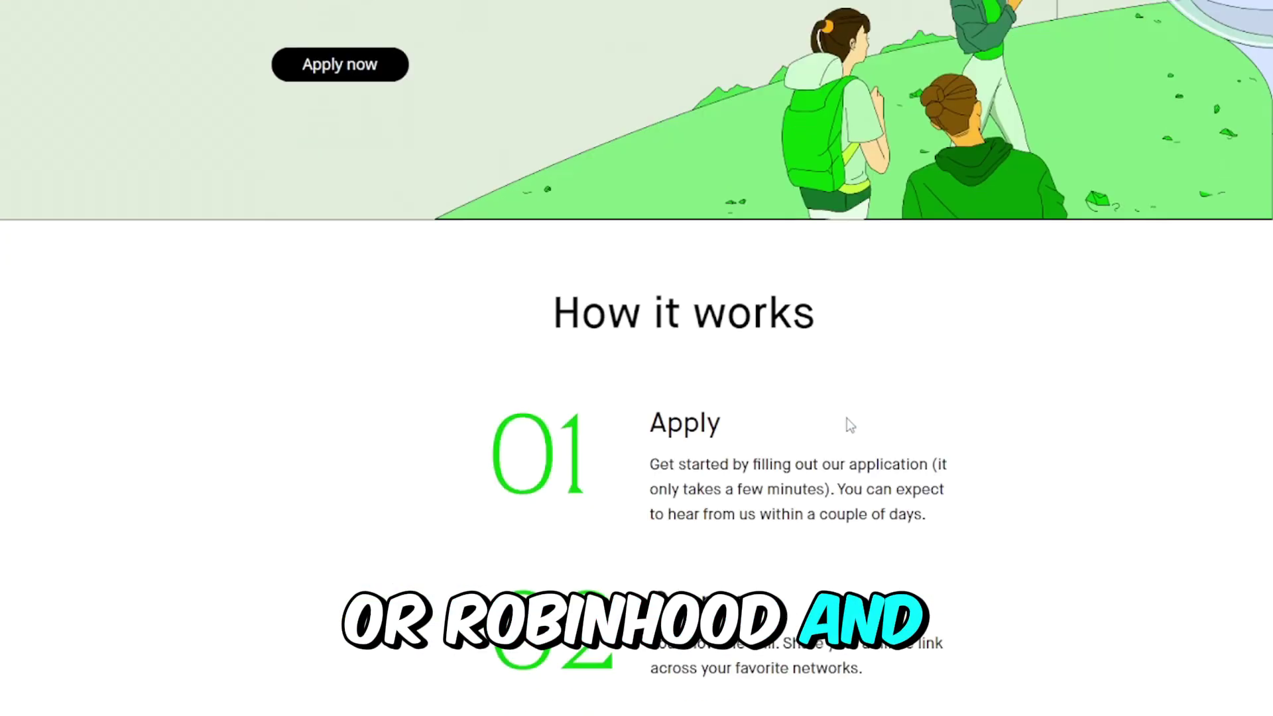
pyautogui.scroll(-5, 846, 427)
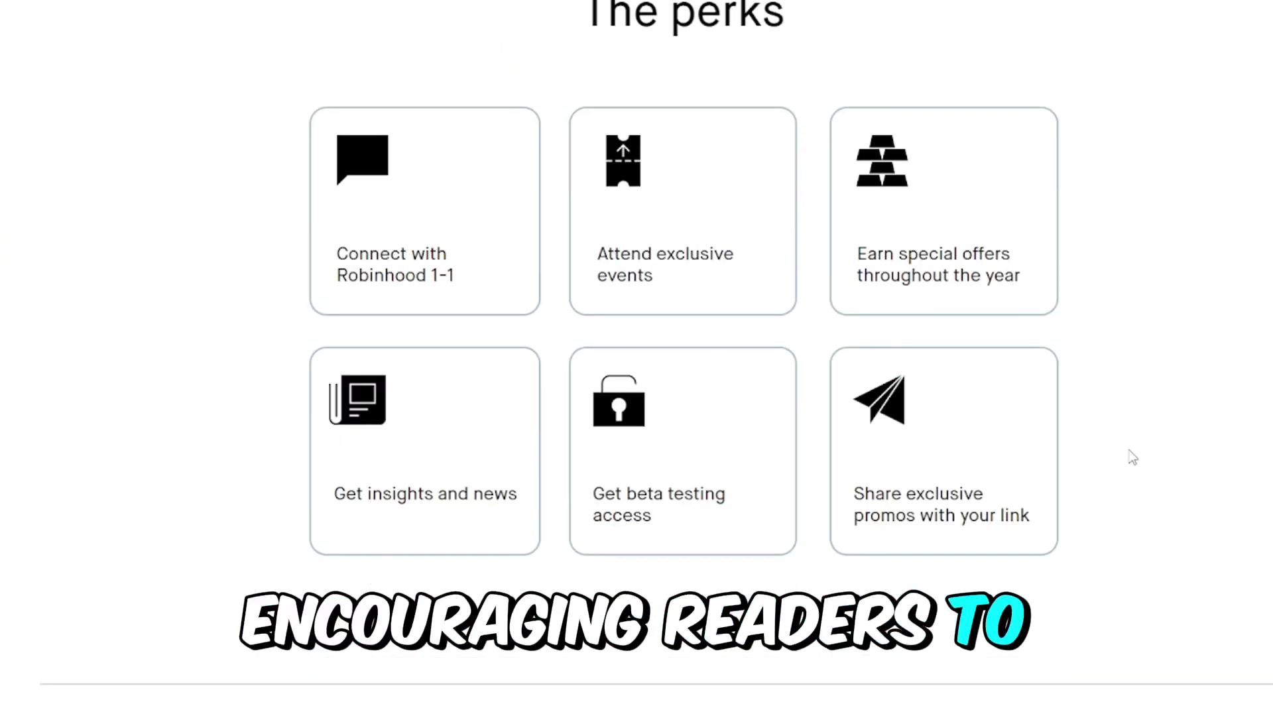